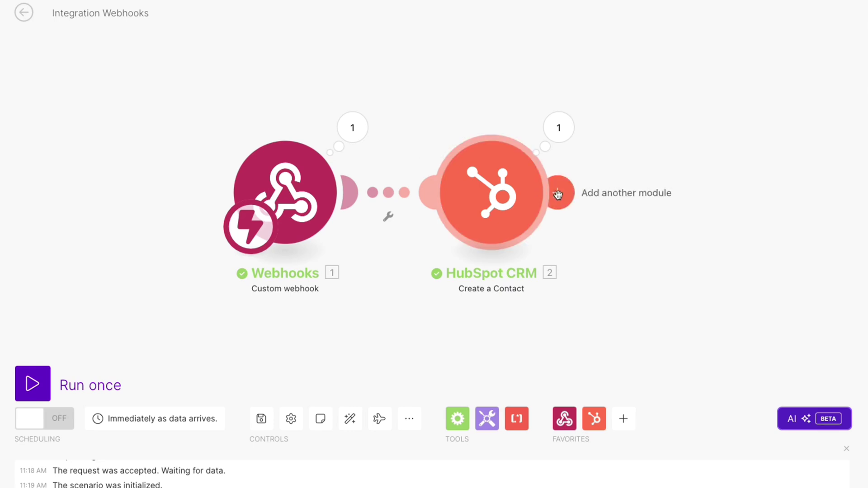
Step: Review the HubSpot CRM module settings, then browse modules and show the Webhooks app's modules
click(560, 193)
click(389, 202)
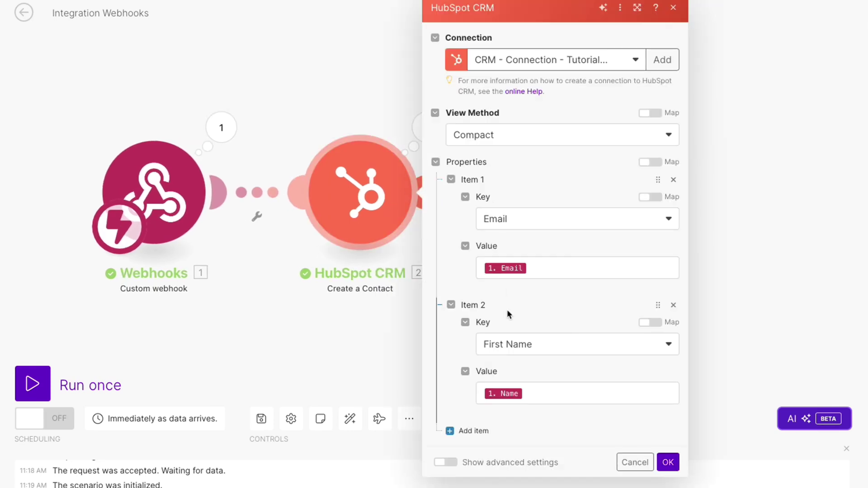
click(365, 118)
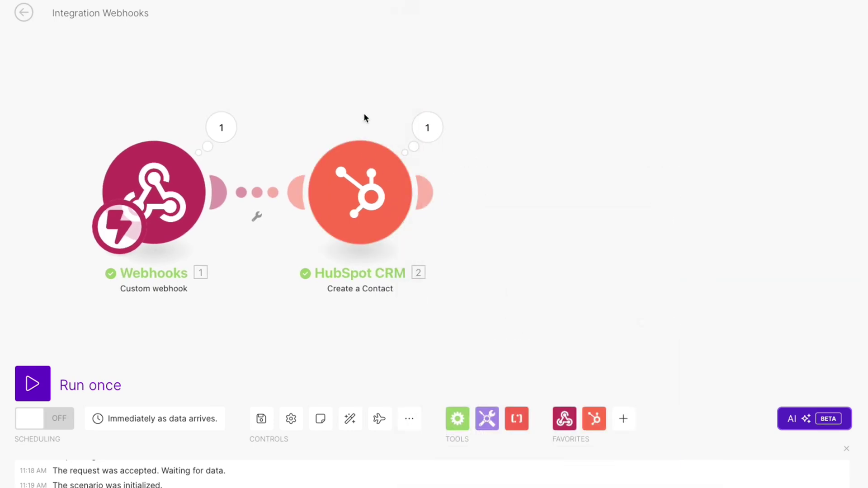
click(423, 192)
click(682, 146)
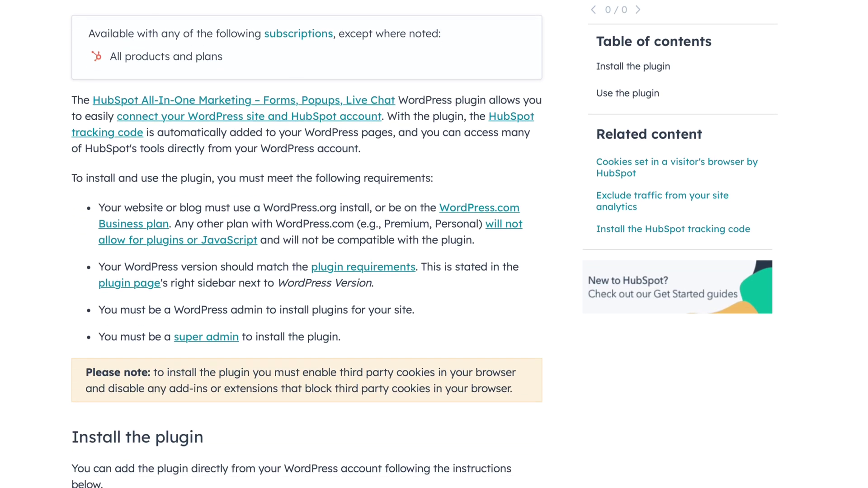
scroll(303, 244, down, 5)
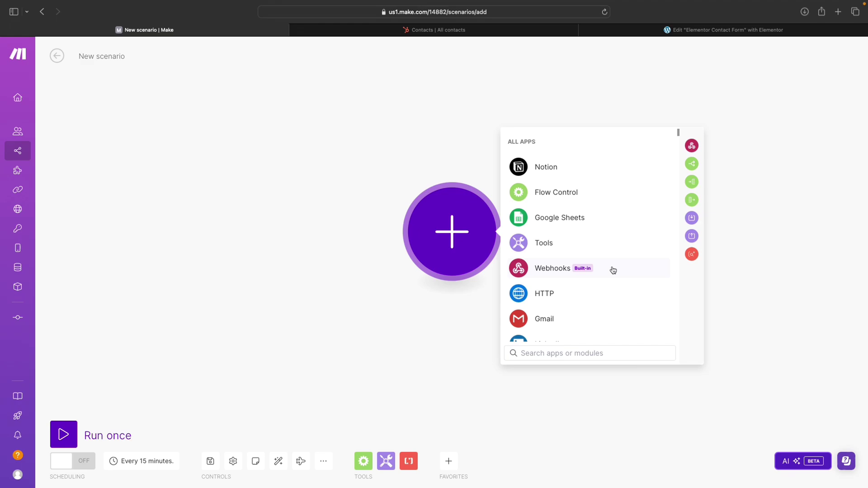
click(613, 270)
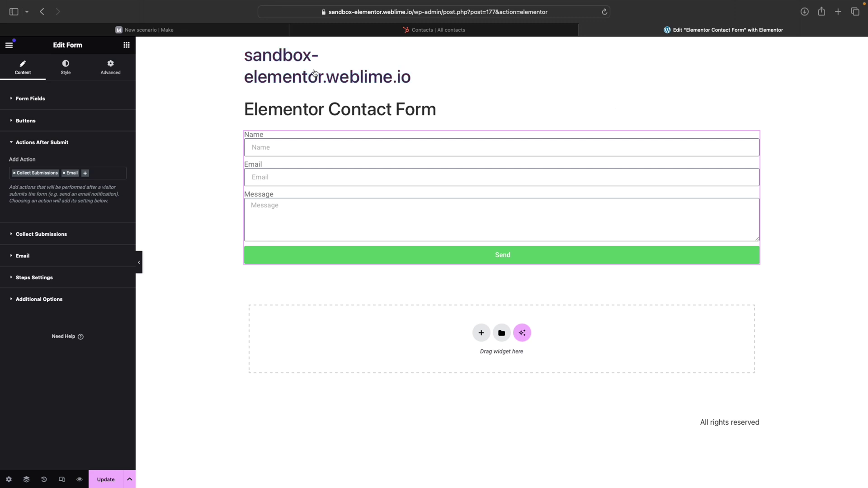
Step: Confirm HubSpot's All contacts list has 0 records, then go back to the Make scenario
click(493, 32)
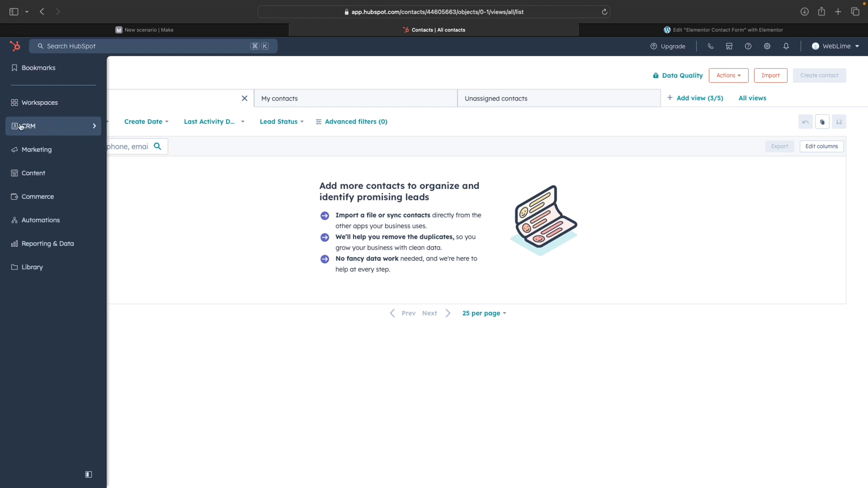
mouse_move(58, 129)
click(163, 81)
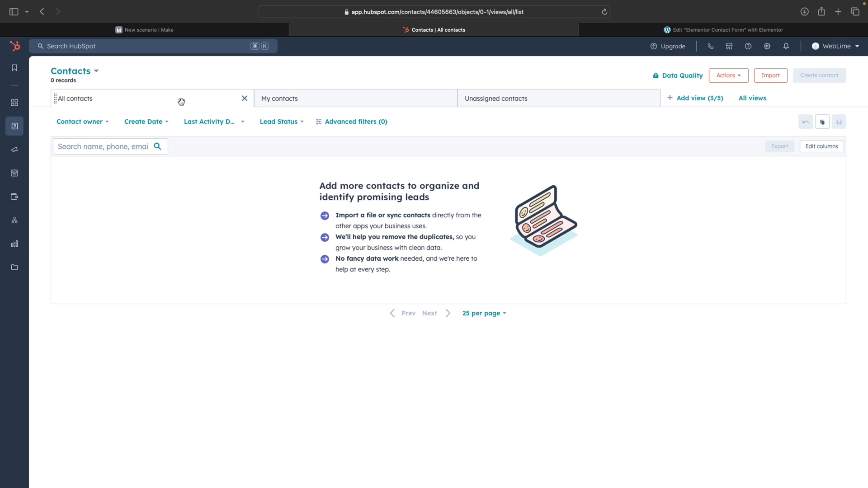
click(194, 31)
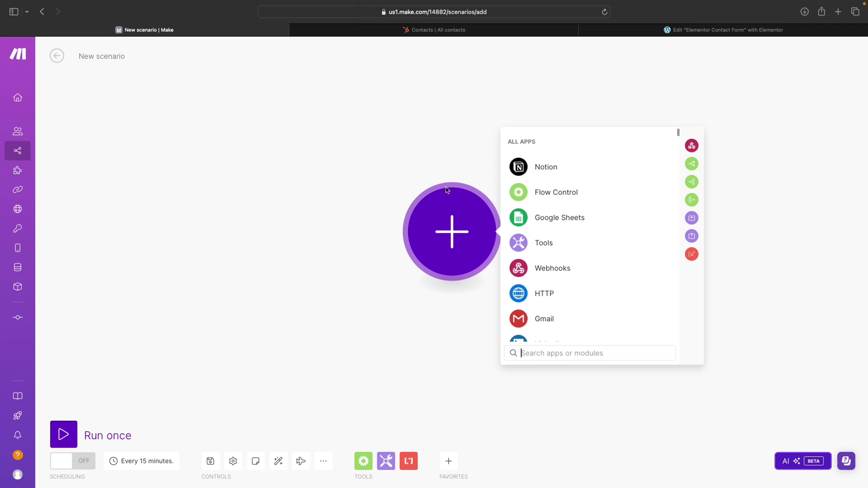
Step: Add a Webhooks Custom webhook trigger to the scenario and start creating its webhook
click(613, 270)
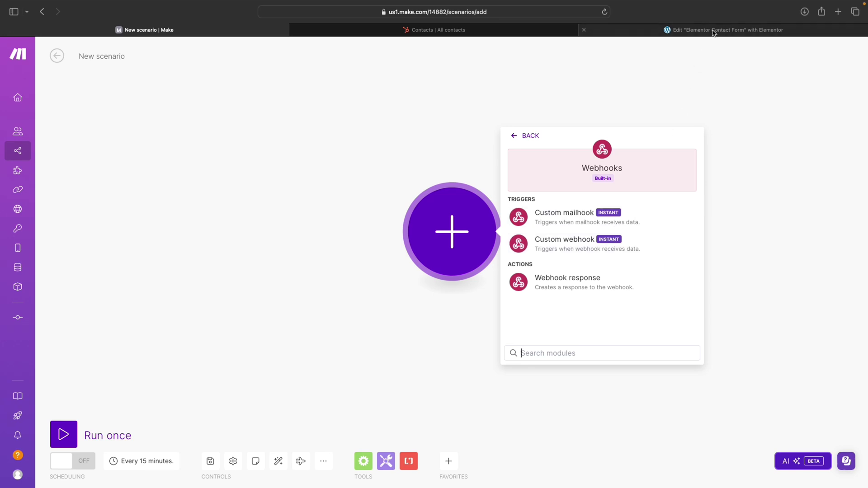
click(575, 247)
click(688, 229)
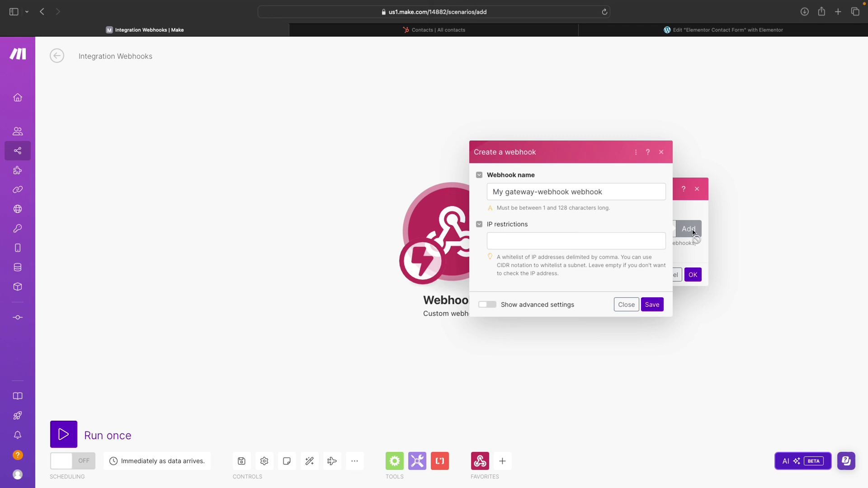
Step: Name the new webhook 'Hubspot - Webhook - Tuto', save it, and confirm the trigger settings
triple_click(544, 192)
key(BackSpace)
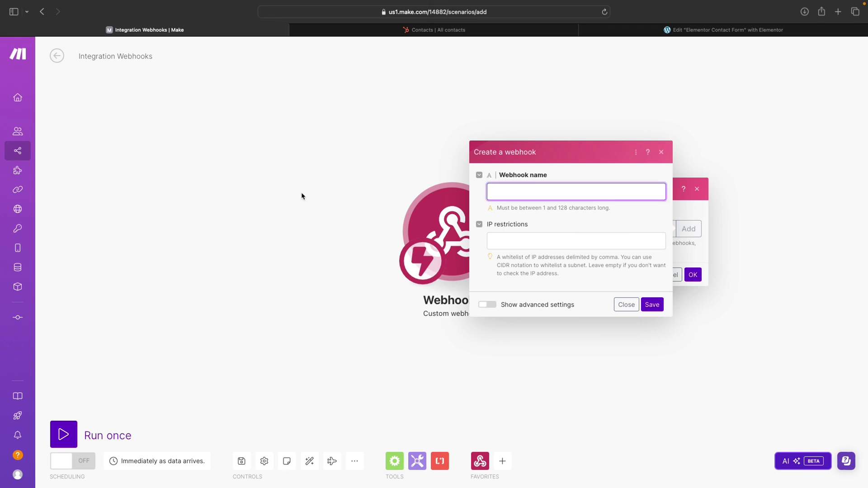
mouse_move(25, 127)
text(Hubspot - Webhook - Tutorial)
click(656, 305)
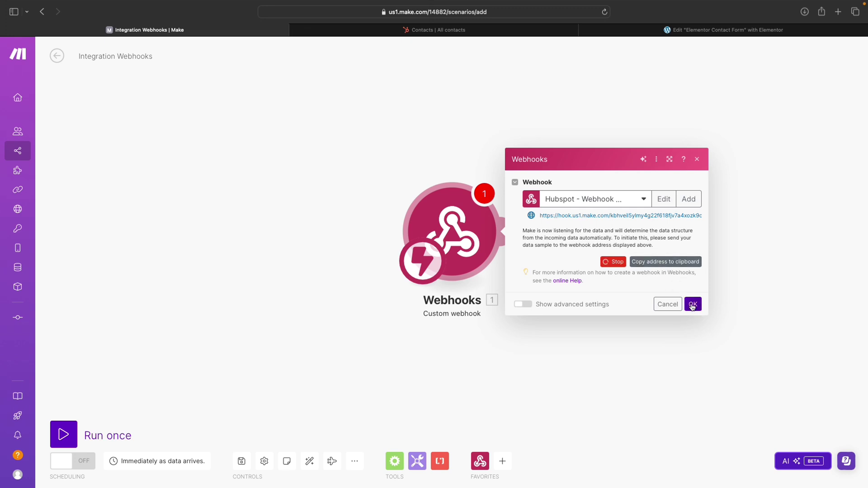
click(692, 305)
Step: Delete Collect Submissions from the contact form's Actions After Submit, leaving only Email
click(688, 30)
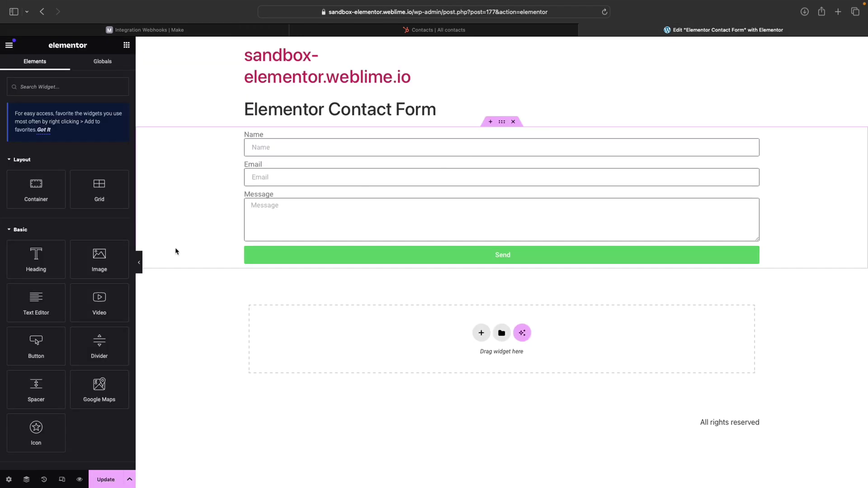
click(350, 229)
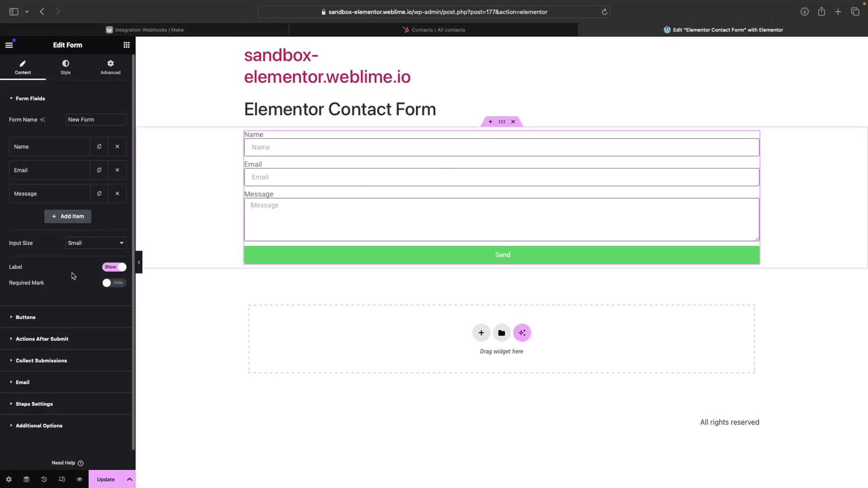
scroll(68, 339, down, 1)
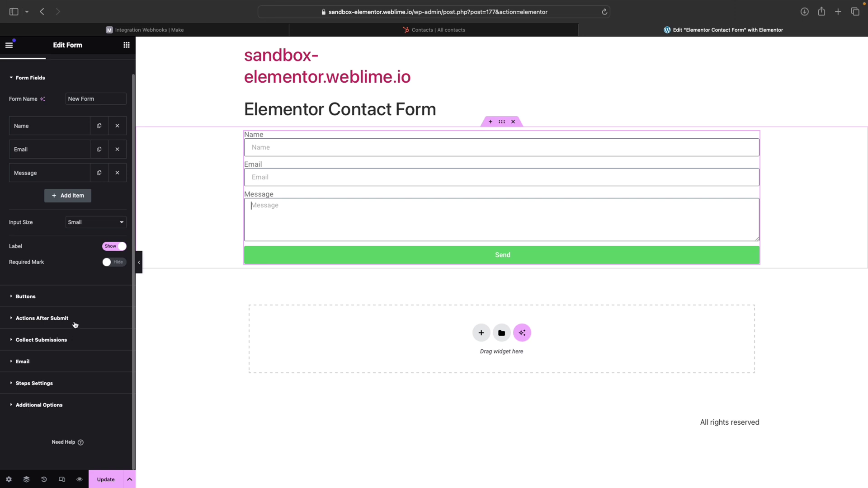
click(42, 318)
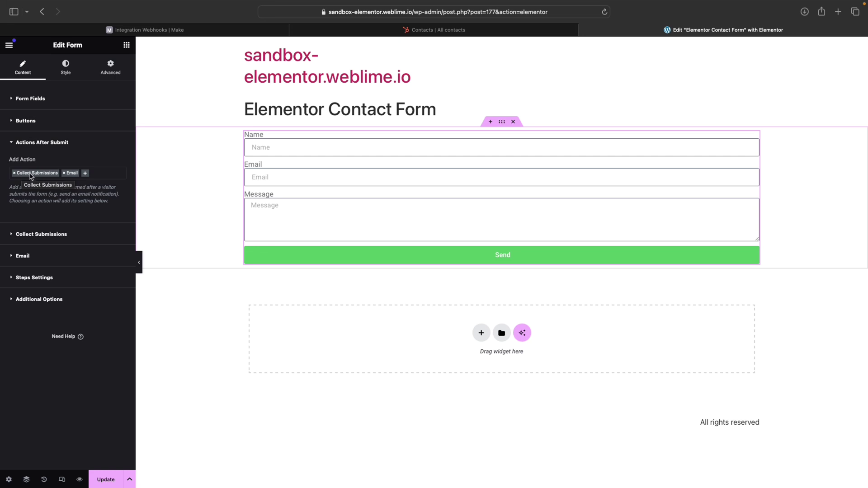
click(14, 173)
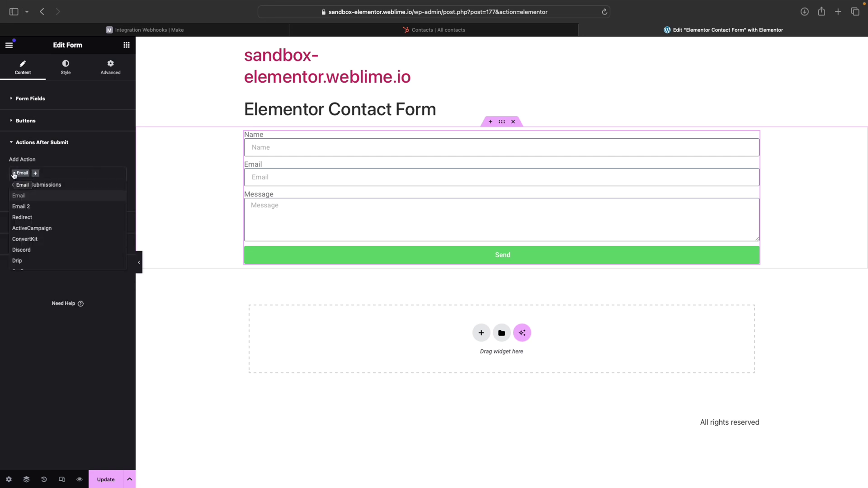
click(95, 156)
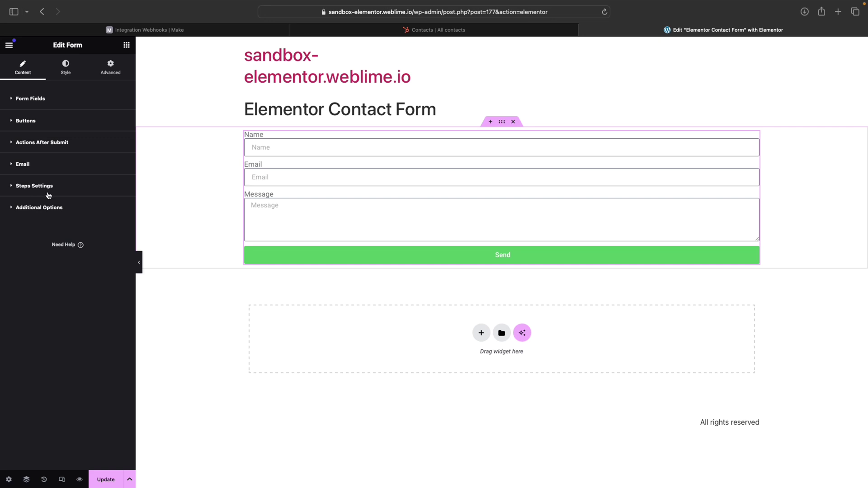
click(49, 163)
click(55, 164)
click(64, 145)
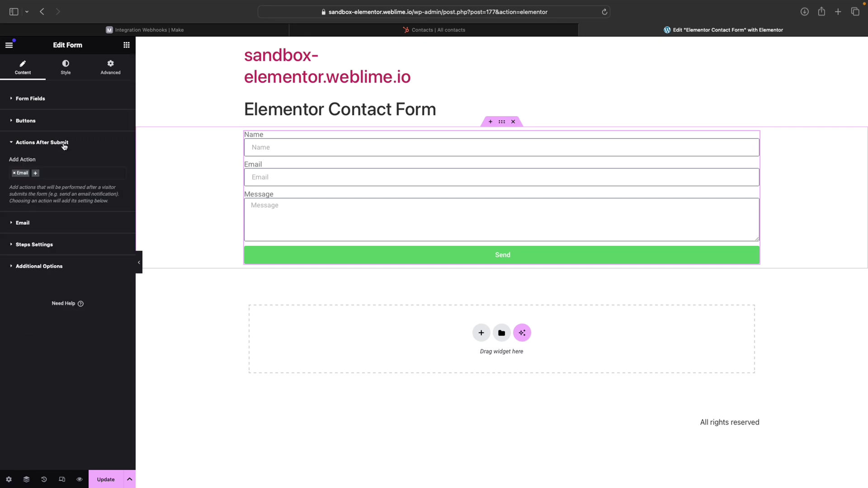
Step: Swap the form's Email action for a Webhook using the pasted Make webhook URL, and update the page
click(14, 173)
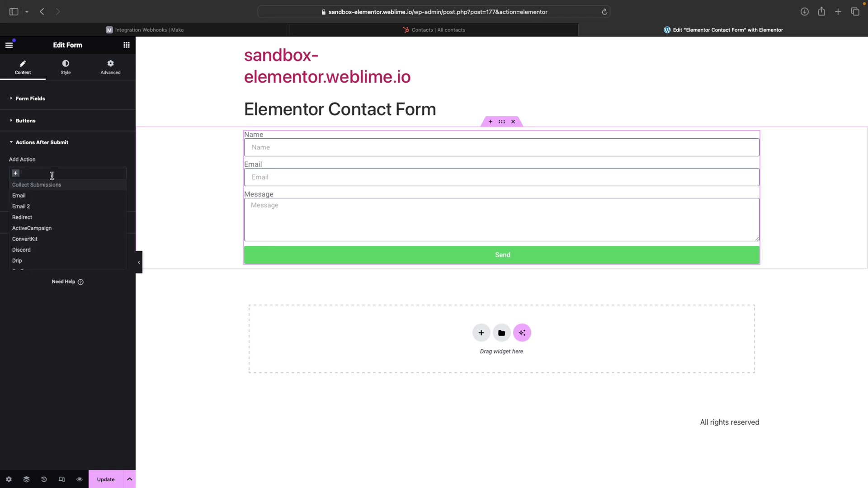
scroll(49, 228, down, 3)
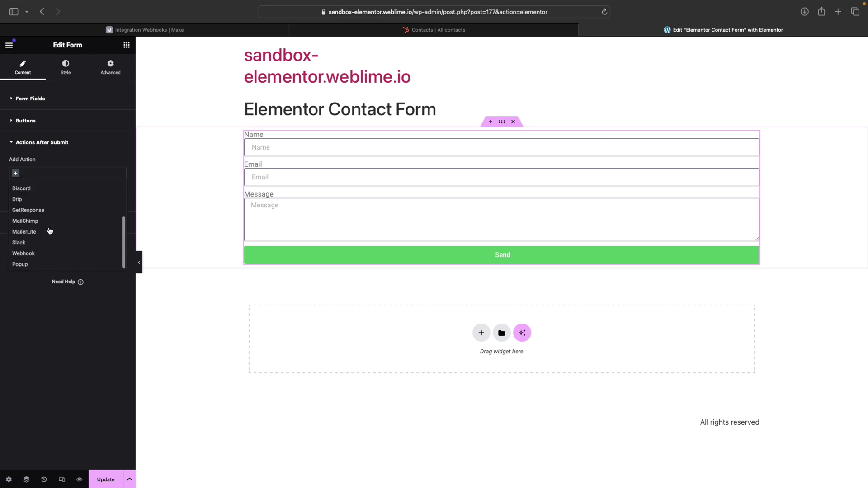
click(40, 257)
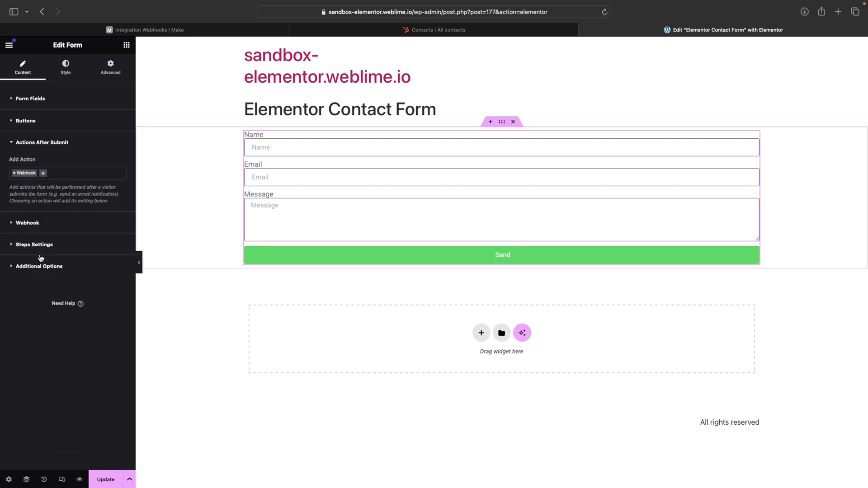
click(13, 224)
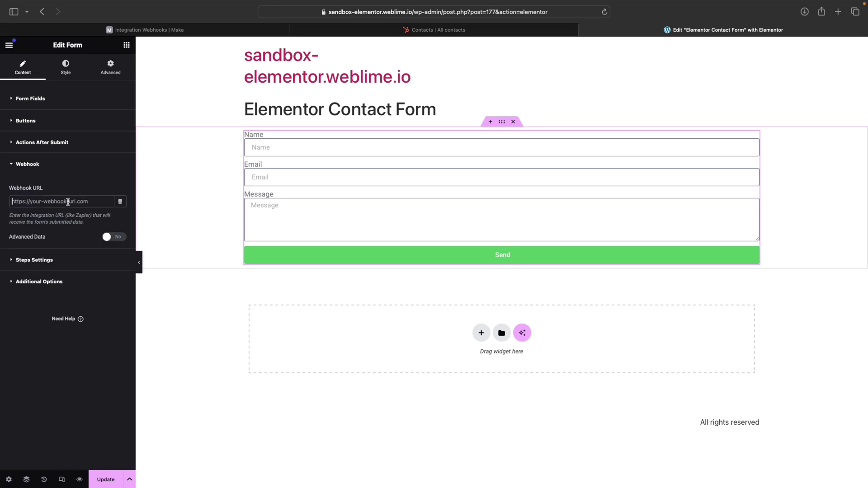
key(super+v)
click(106, 479)
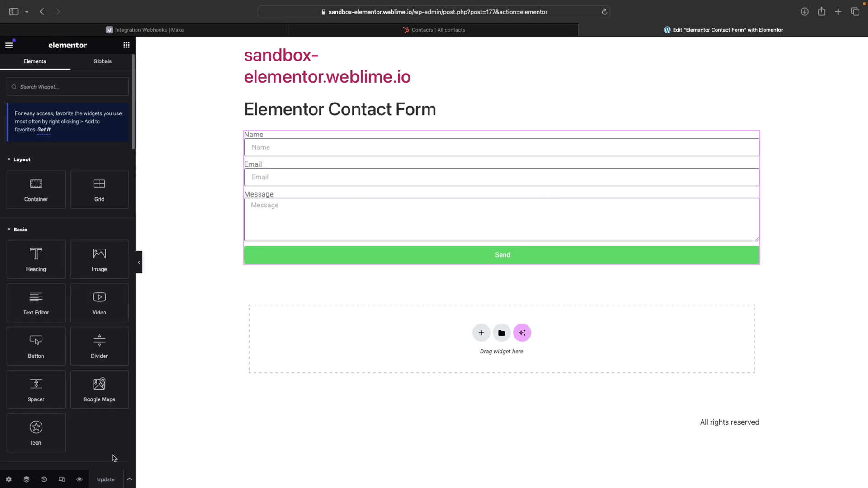
Step: Open the form's live preview and run the Make scenario once to await data
click(79, 480)
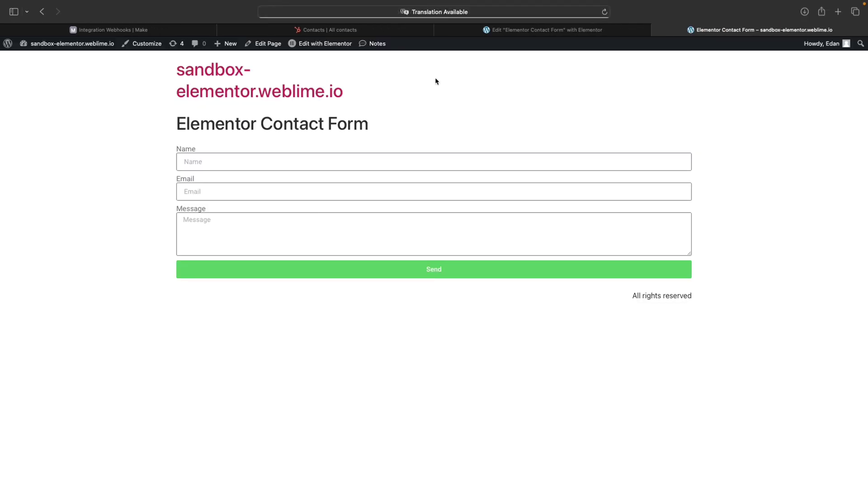
click(111, 32)
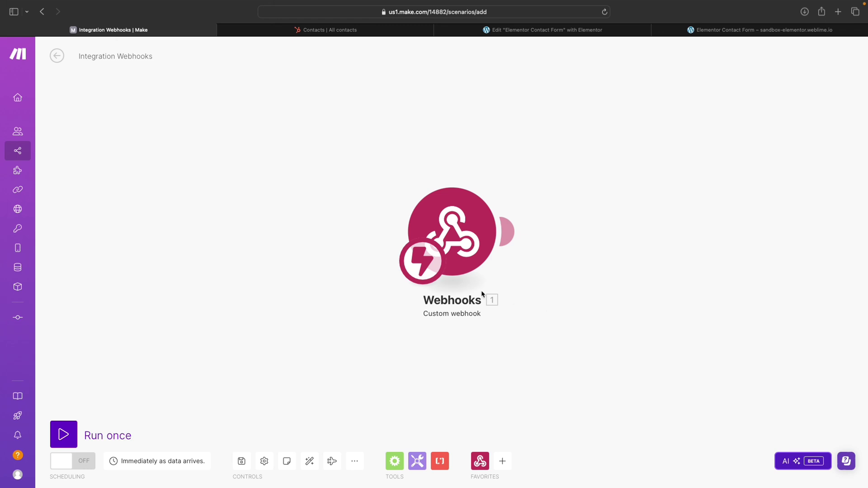
click(64, 434)
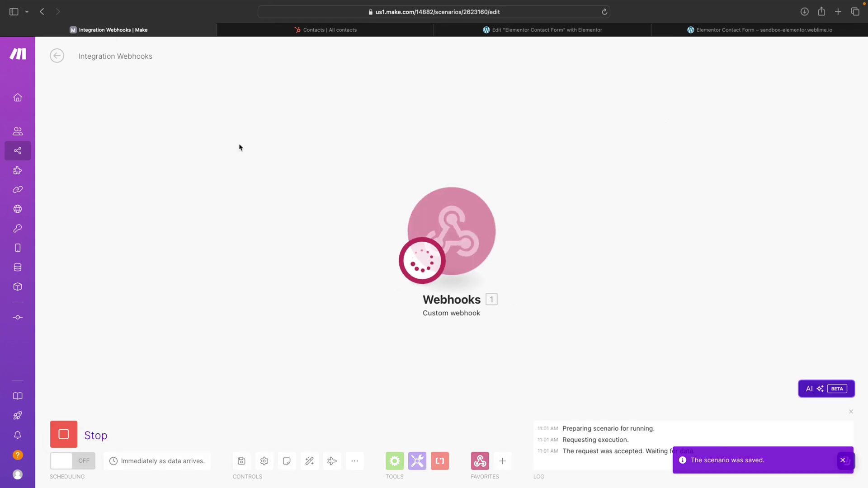
click(767, 33)
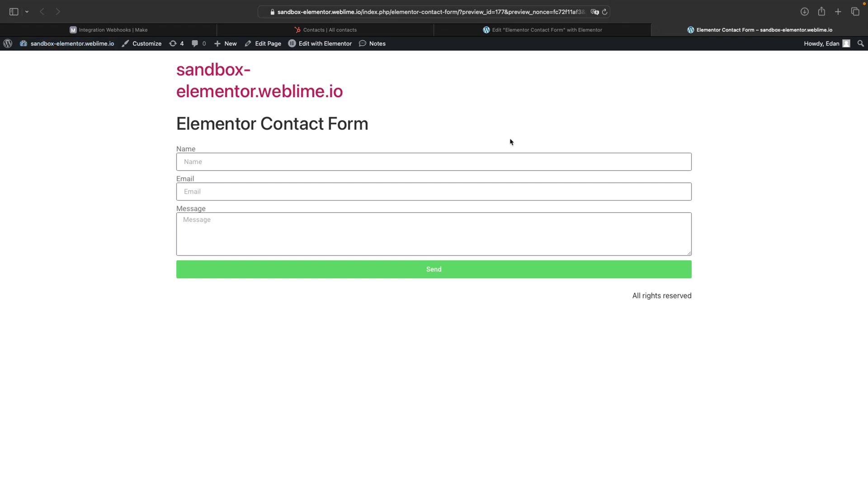
Step: Submit the contact form with a test name, email and message 'This is just a TEST! :)'
click(257, 162)
text(Edan)
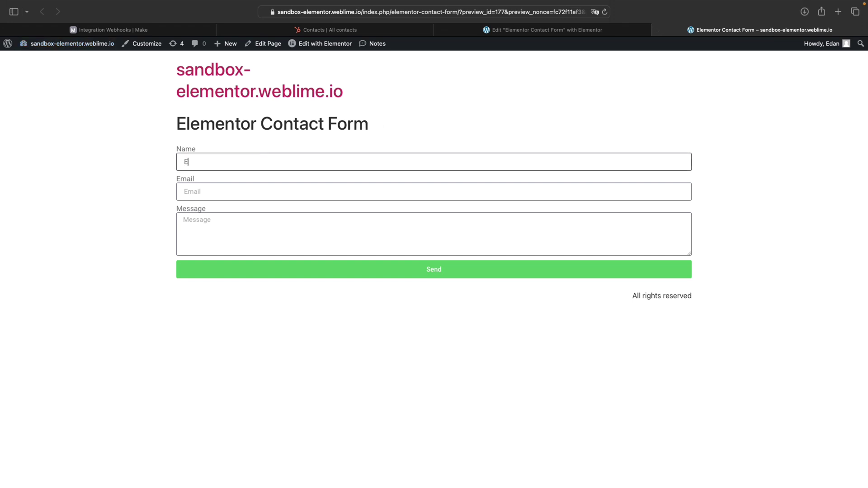
key(Tab)
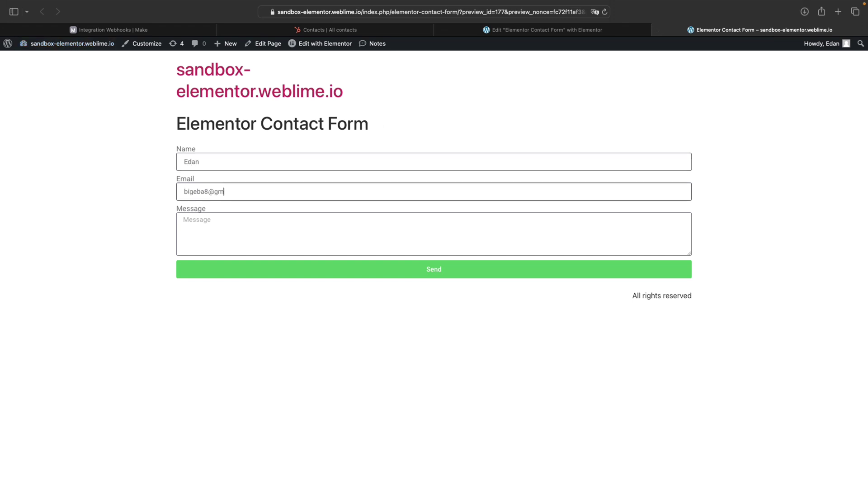
key(Tab)
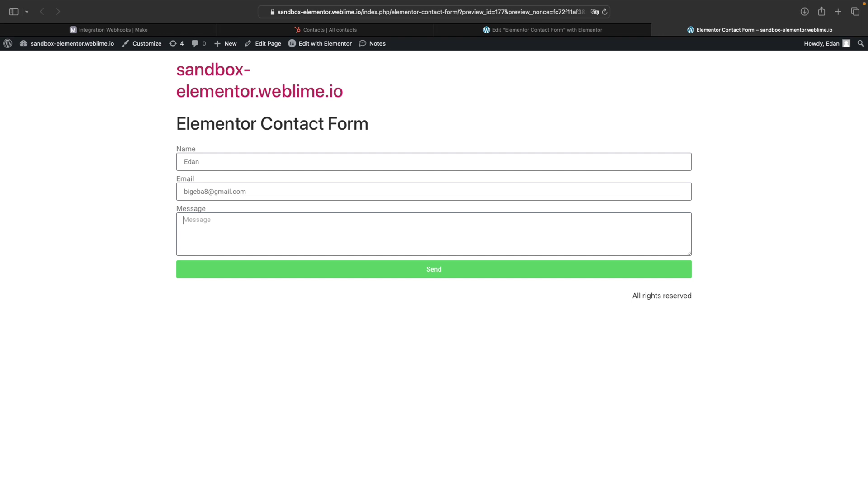
text(This is just a TEST! :))
click(418, 268)
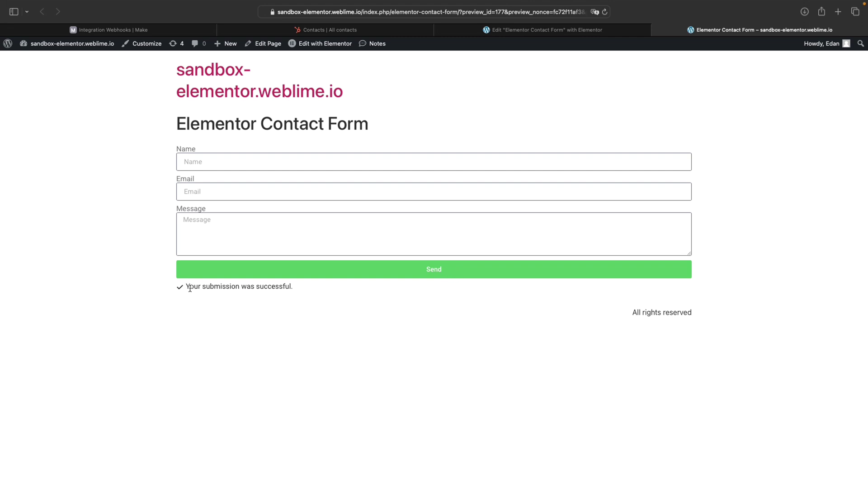
drag(187, 286, 280, 288)
click(280, 288)
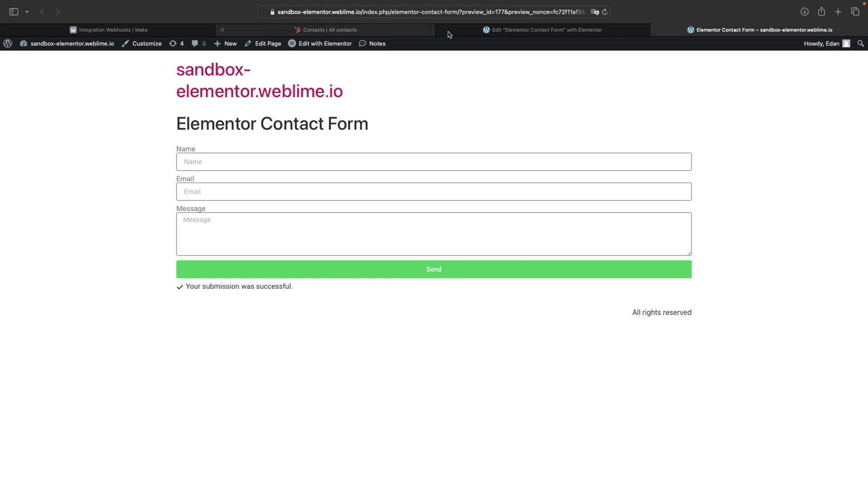
Step: Inspect the Webhooks Operation 1 bundle showing the Name, Email, Message, form_id and form_name received
click(152, 32)
drag(360, 217, 345, 209)
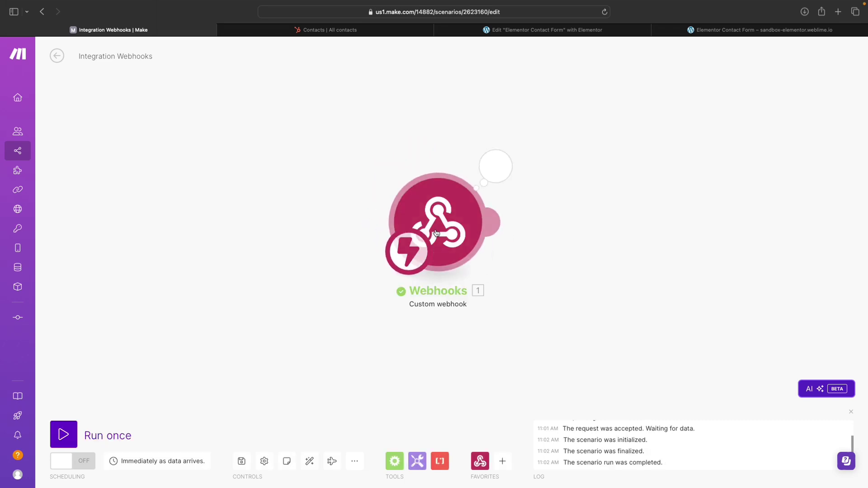
click(372, 168)
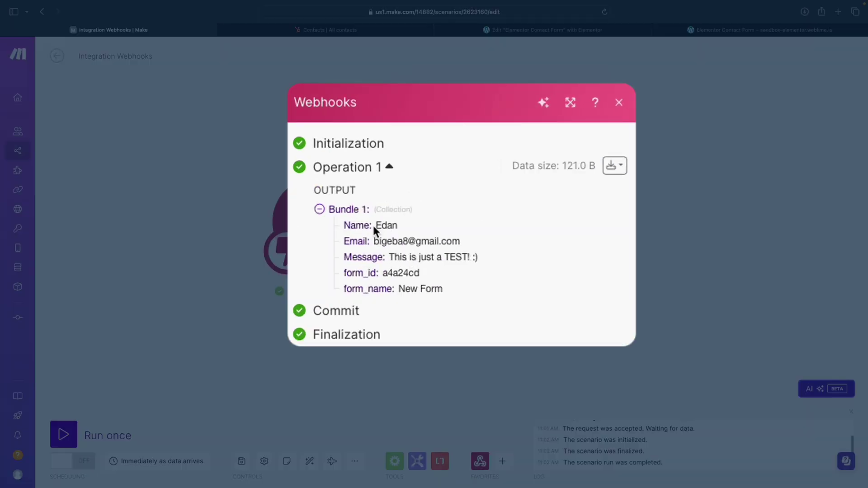
drag(340, 222, 445, 279)
click(441, 283)
drag(345, 272, 388, 273)
click(391, 272)
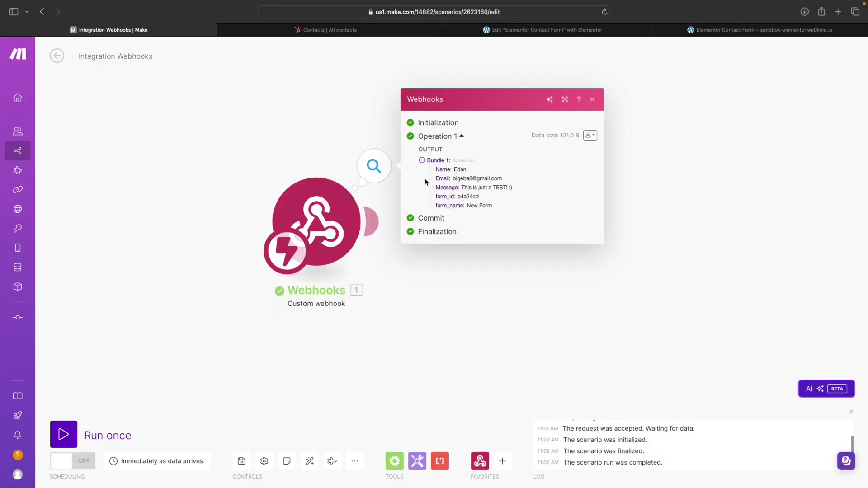
click(371, 127)
scroll(403, 249, left, 2)
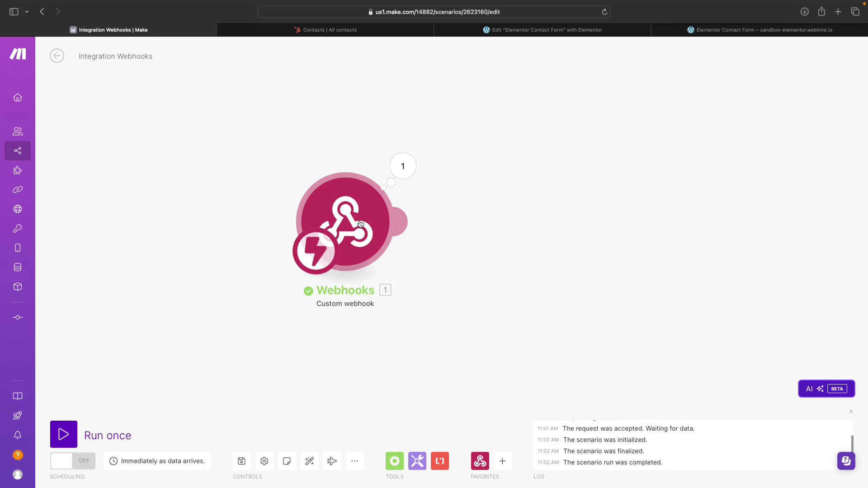
Step: Add a HubSpot CRM module after the webhook by searching 'hubspot'
click(402, 223)
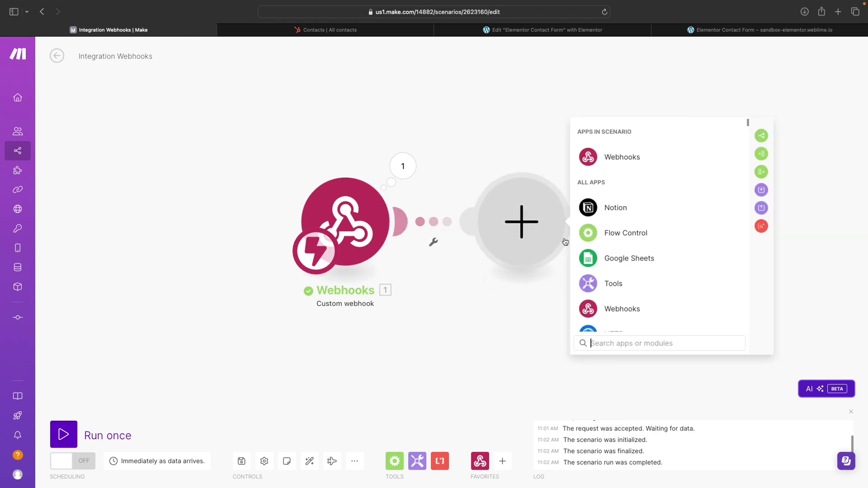
text(hubspot)
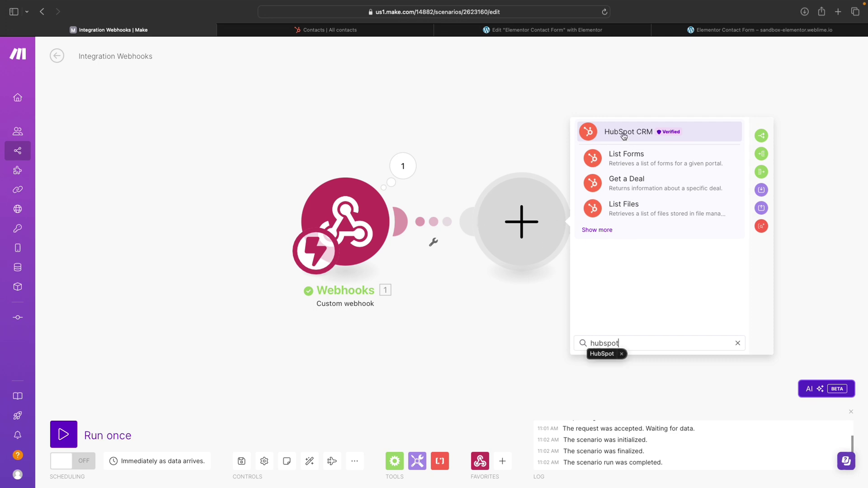
key(Return)
click(620, 137)
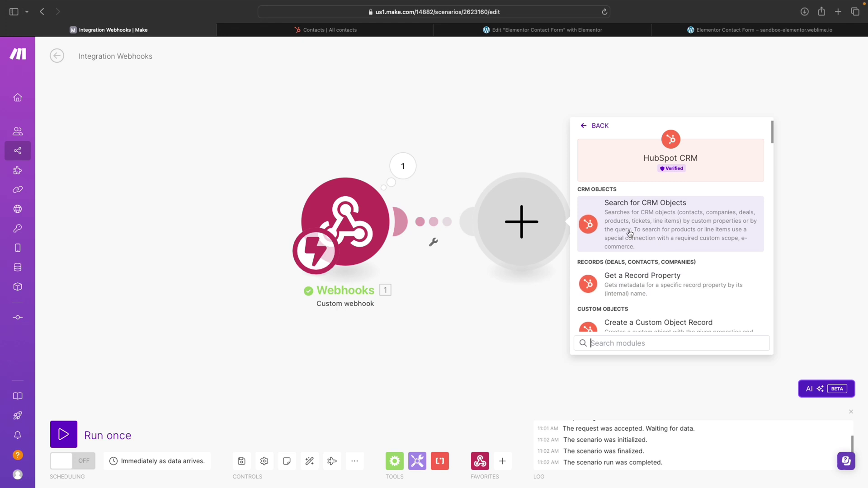
Step: Choose the Create a Contact action by filtering for 'conta' and start adding a connection
scroll(649, 269, down, 1)
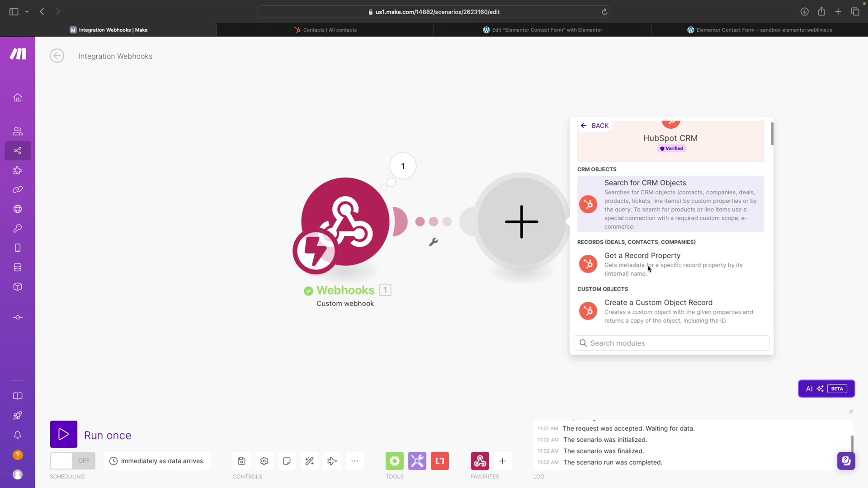
scroll(649, 267, down, 2)
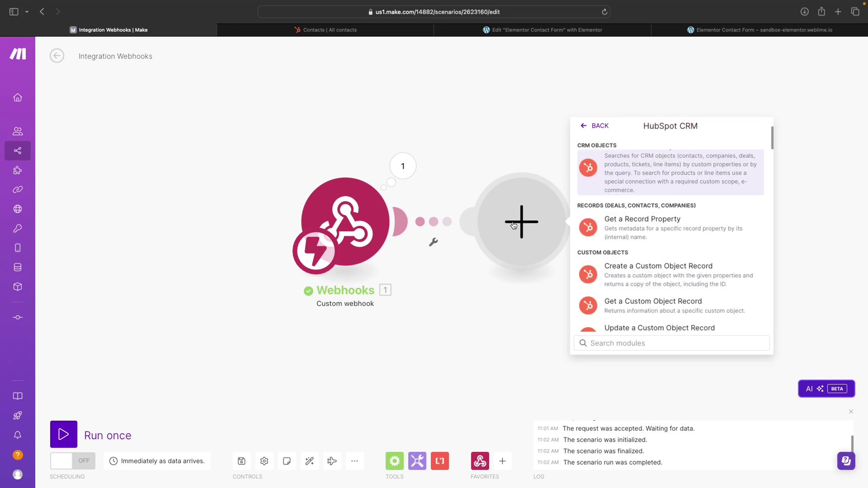
scroll(647, 286, down, 1)
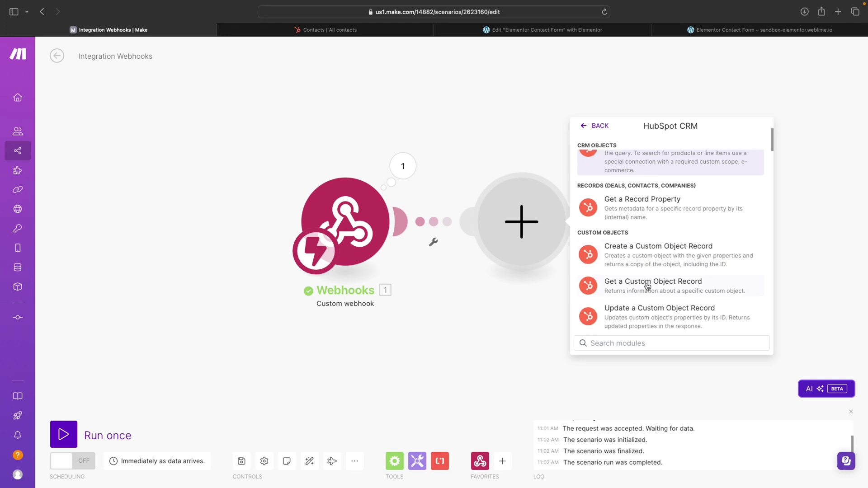
text(contact)
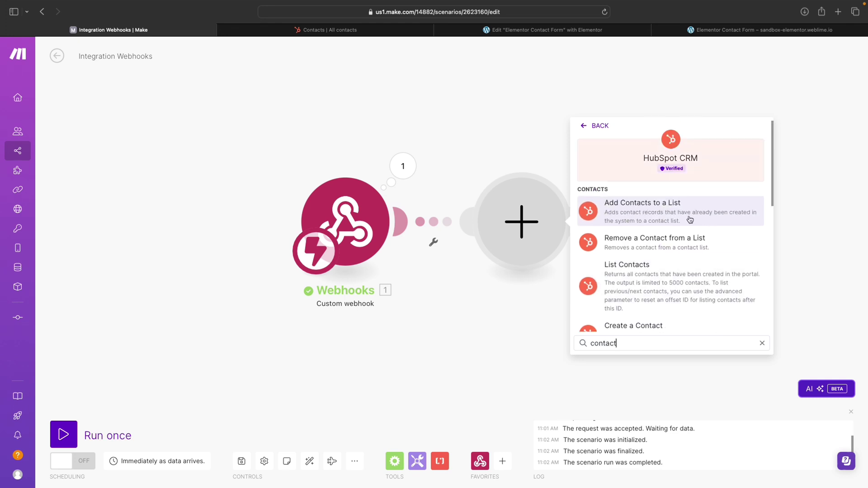
scroll(690, 247, down, 1)
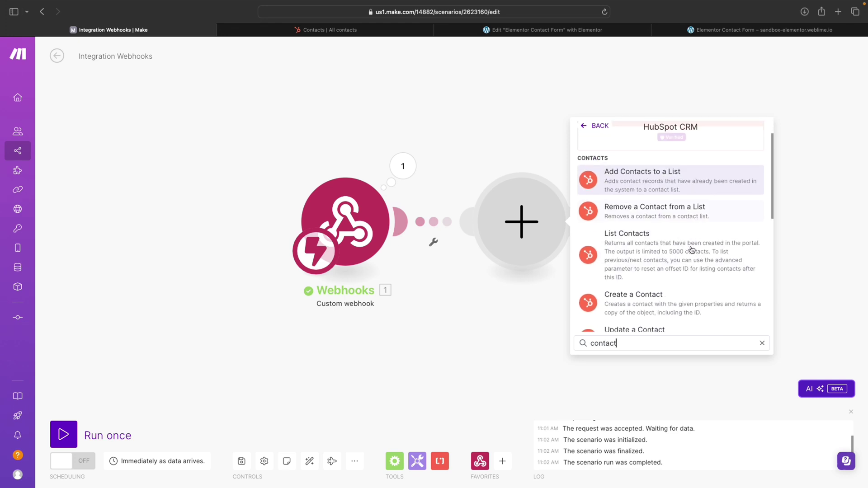
click(655, 303)
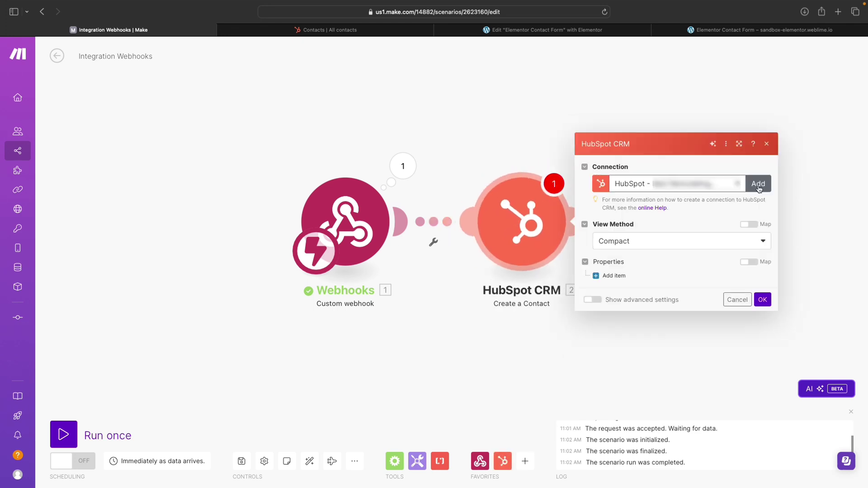
click(758, 184)
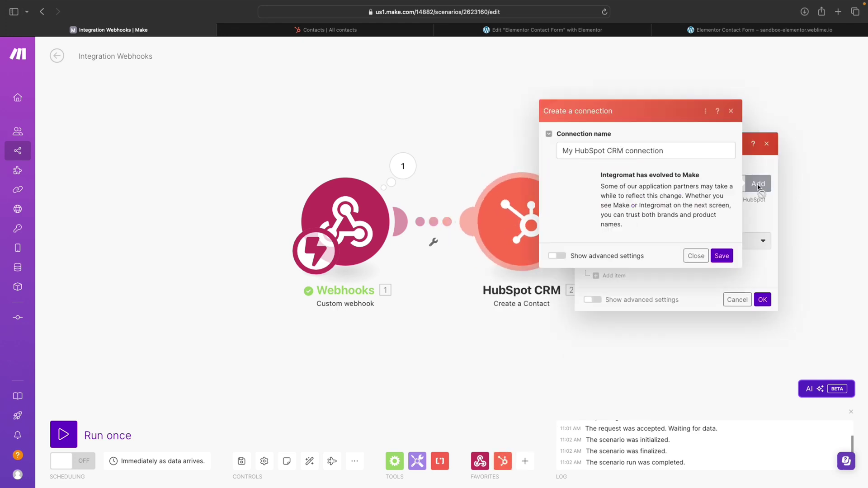
Step: Save the connection as 'CRM - Connection - Tutorial' and exit full screen to reach the authorization window
triple_click(650, 151)
text(CRM -)
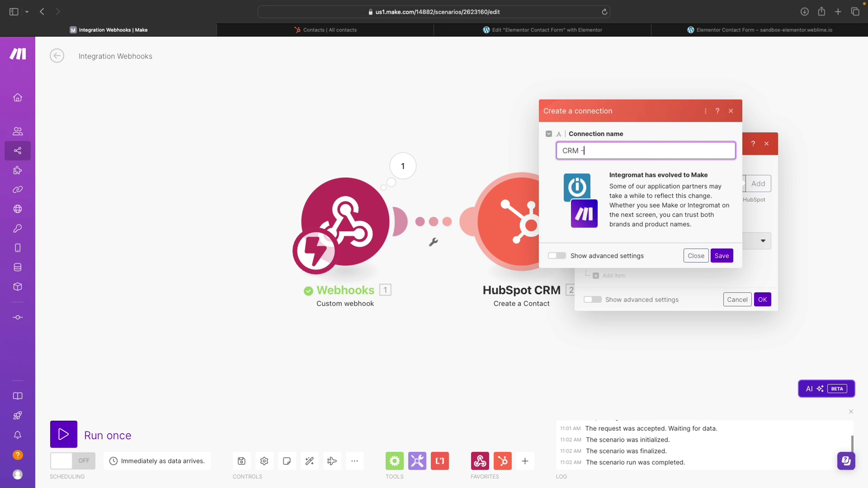
text( Connection - Tutorial)
click(719, 256)
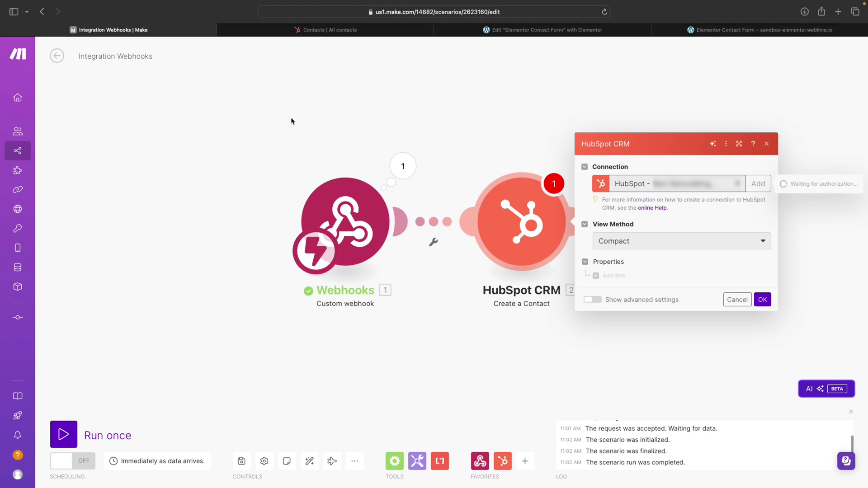
mouse_move(140, 1)
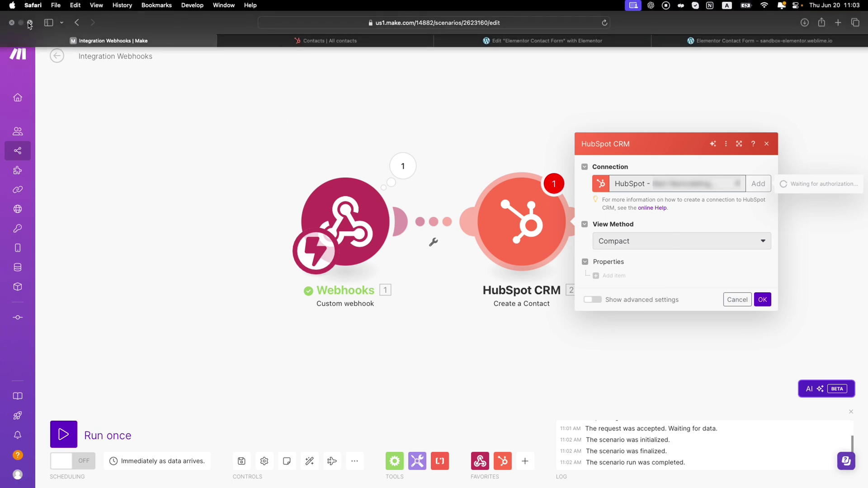
click(30, 23)
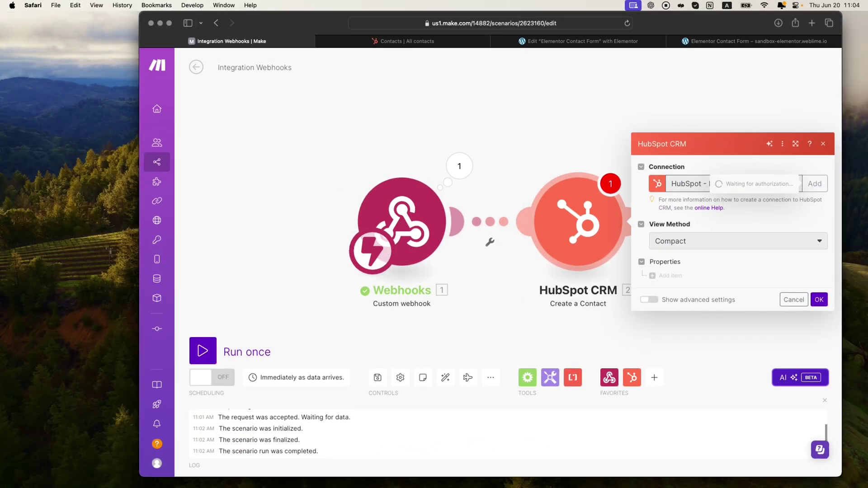
drag(225, 70, 390, 55)
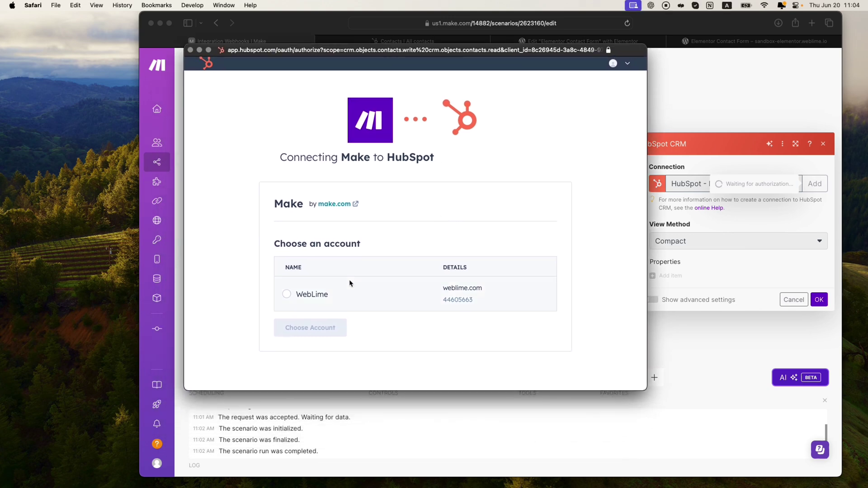
Step: Authorize Make with the WebLime HubSpot account, accepting the app terms and connecting
click(287, 294)
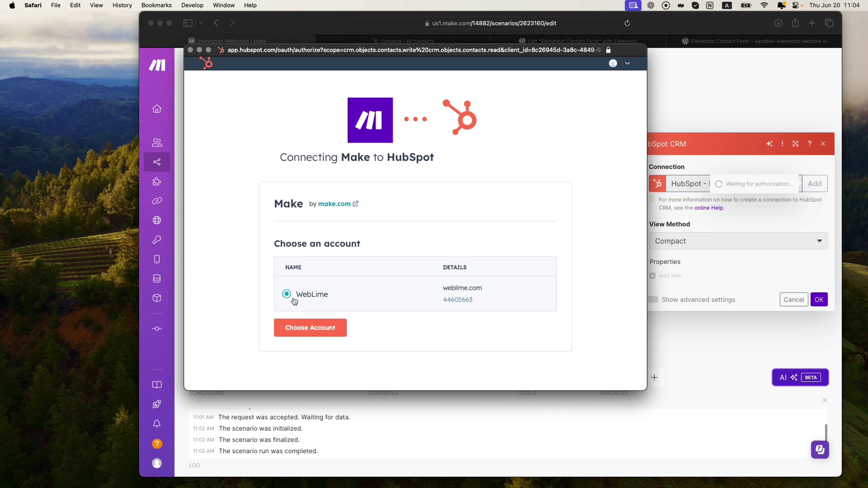
click(315, 332)
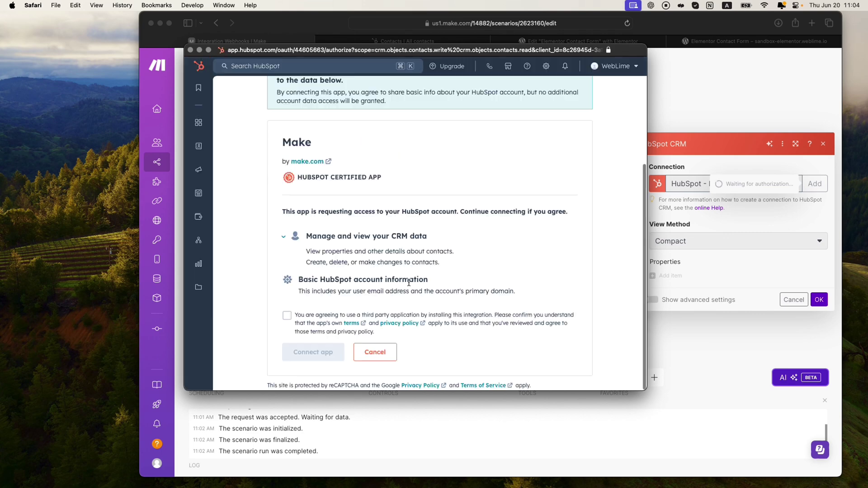
scroll(340, 276, up, 1)
scroll(339, 277, down, 1)
click(286, 316)
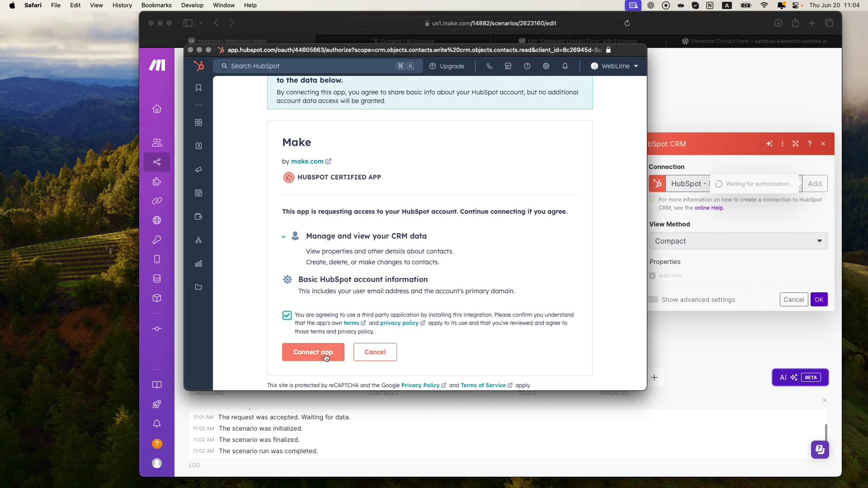
click(324, 357)
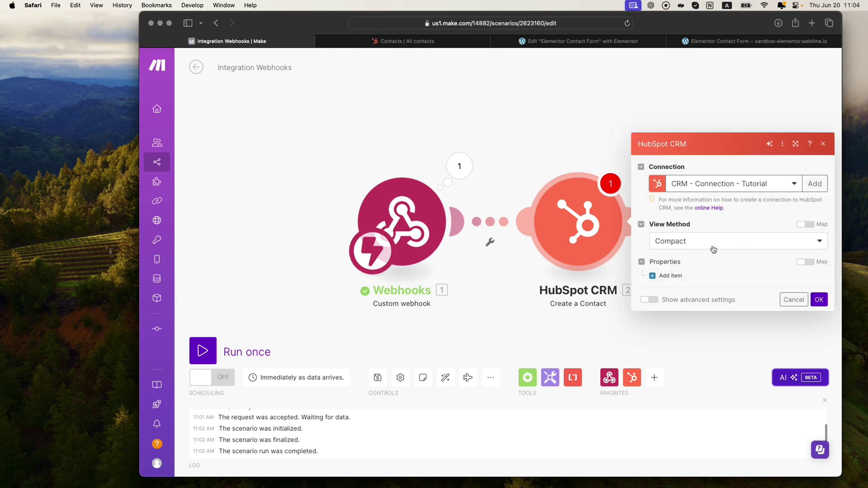
Step: Add an Email contact property mapped to the webhook's Email, then add a second property item
click(662, 276)
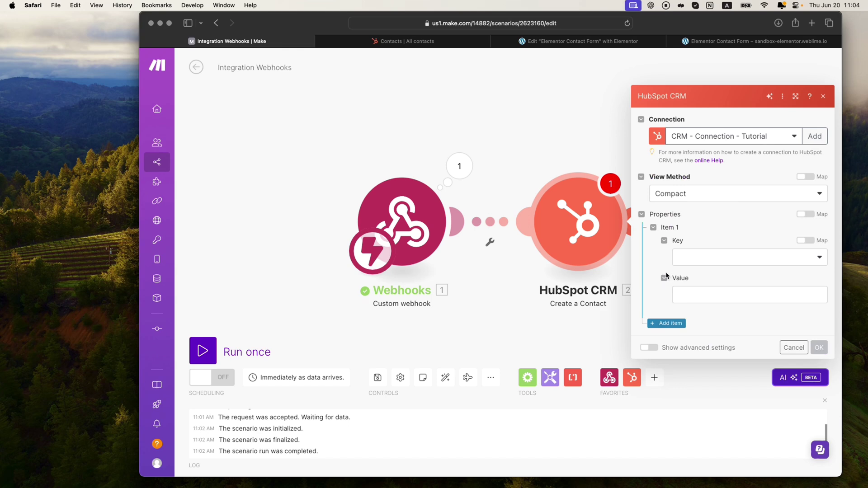
click(720, 260)
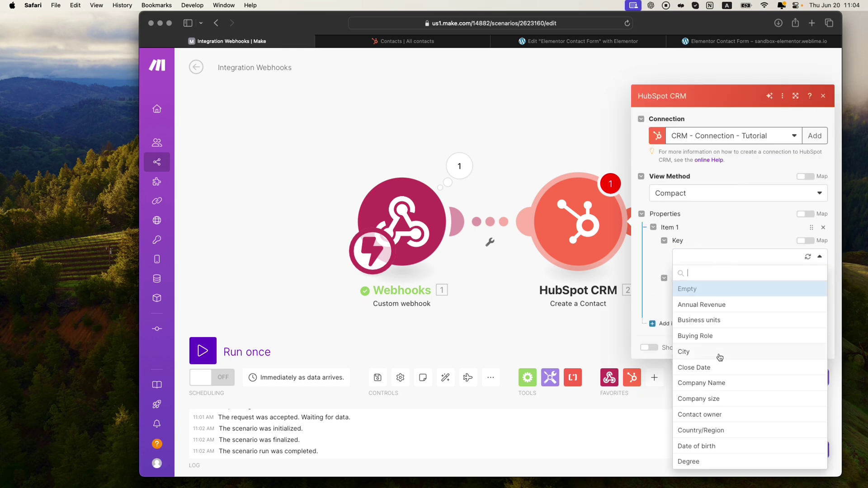
scroll(720, 356, down, 3)
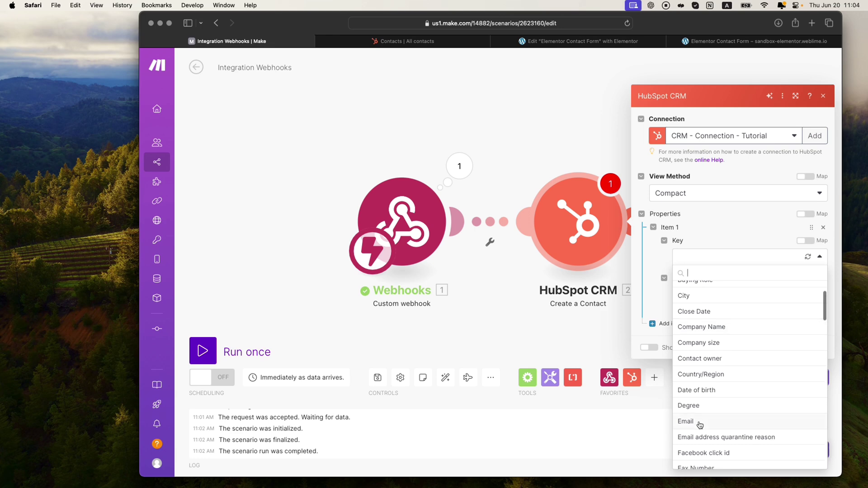
click(698, 427)
click(705, 298)
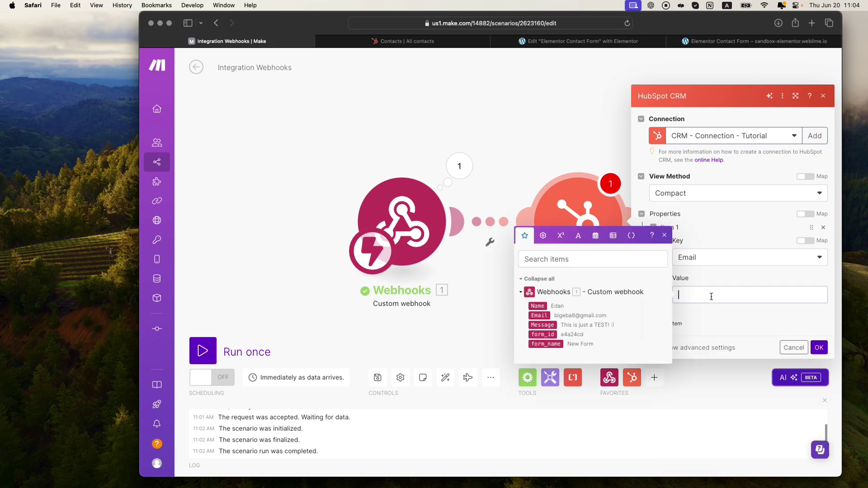
drag(538, 315, 685, 295)
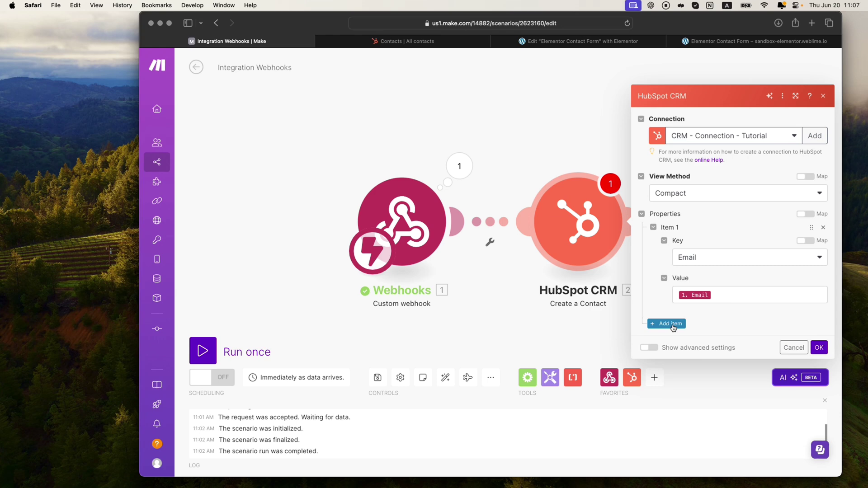
click(672, 325)
Step: Set property Item 2's key to First Name and map the webhook's Name into its value
click(706, 326)
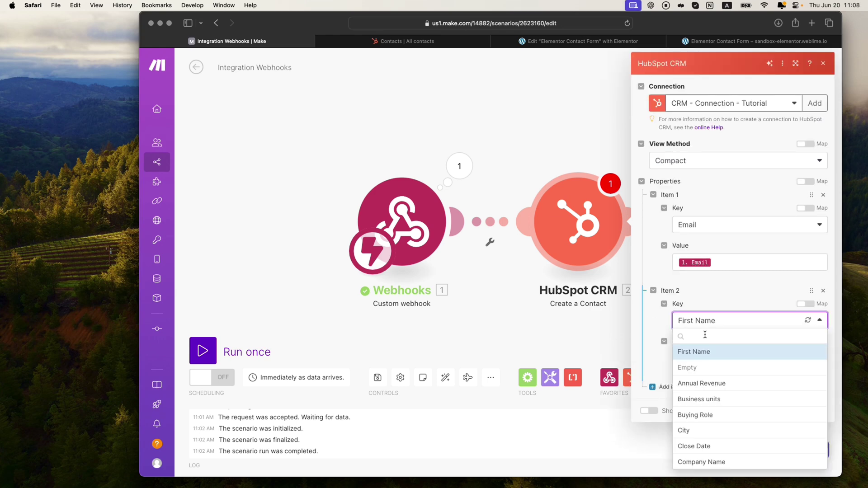
click(704, 334)
text(name)
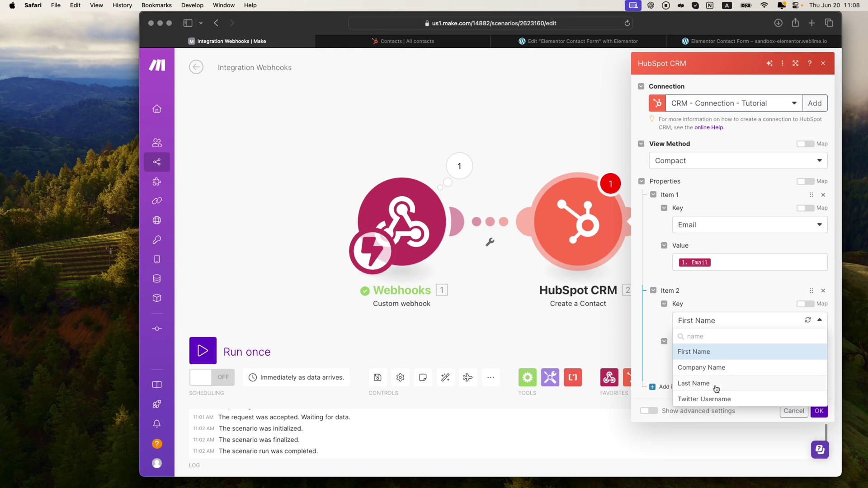
click(709, 355)
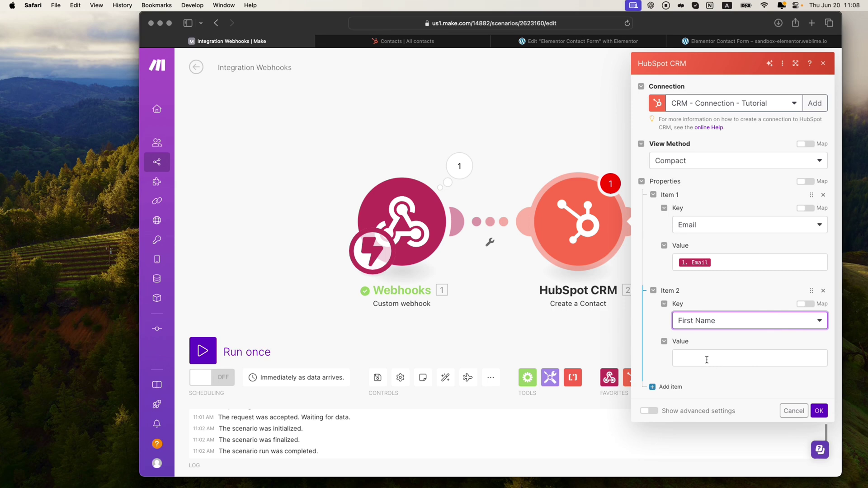
click(707, 360)
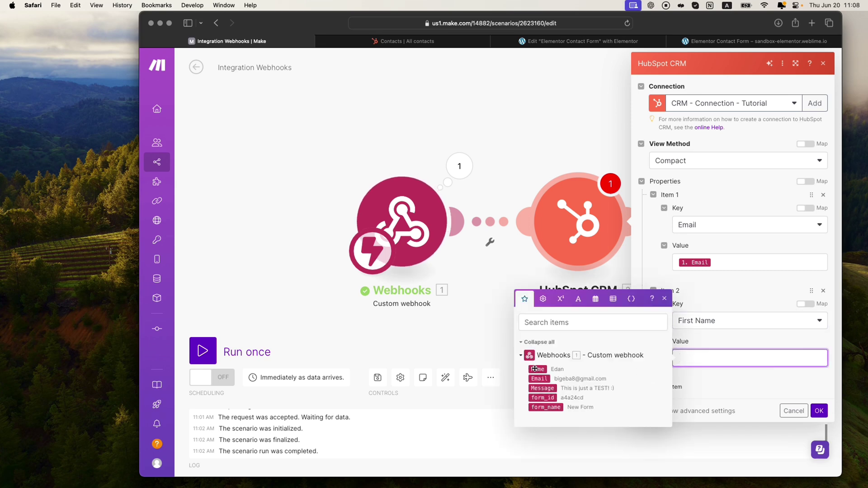
drag(536, 369, 709, 360)
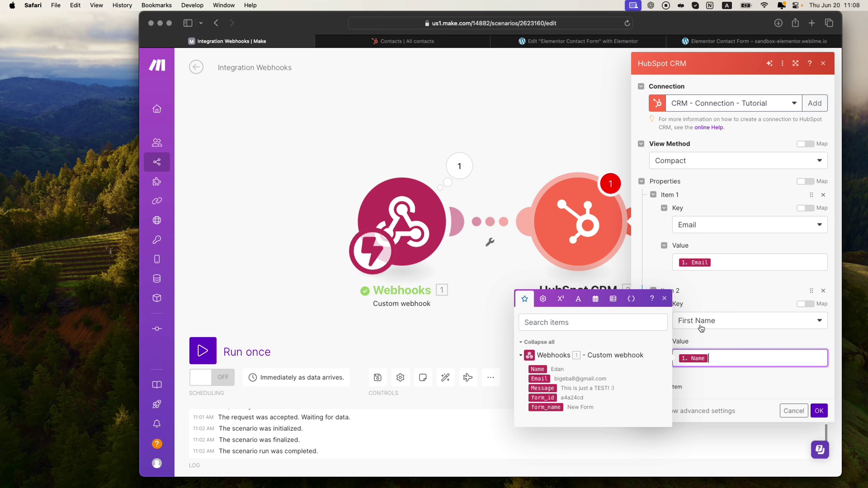
click(759, 378)
click(716, 338)
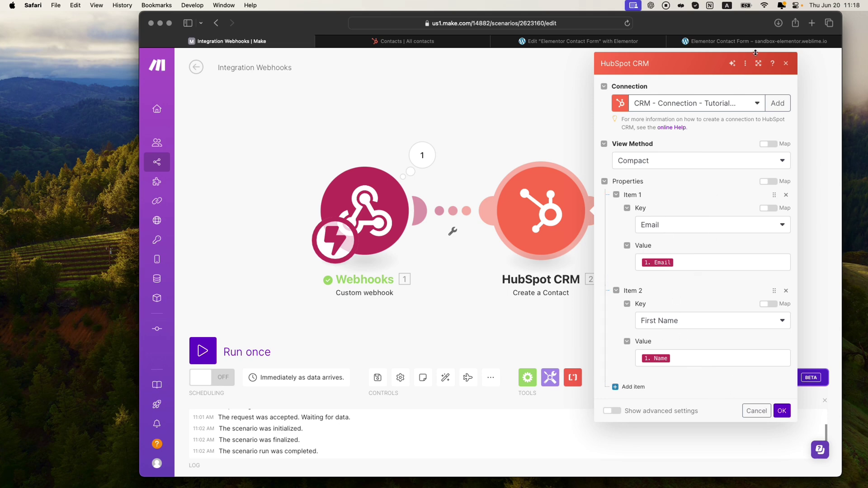
click(764, 42)
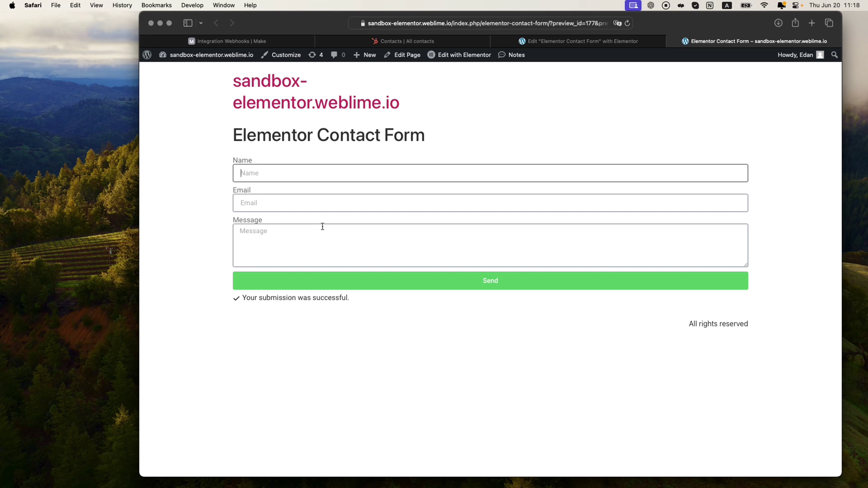
Step: Apply the HubSpot CRM module settings, save the scenario and run it once
click(222, 41)
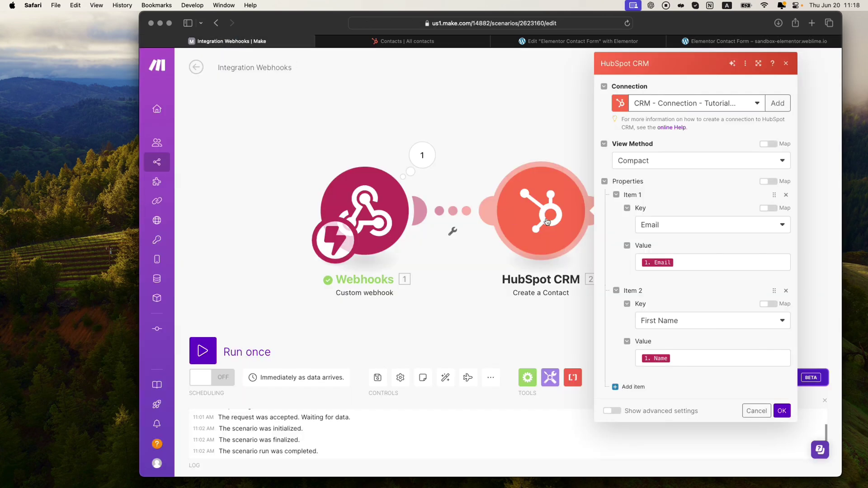
click(781, 411)
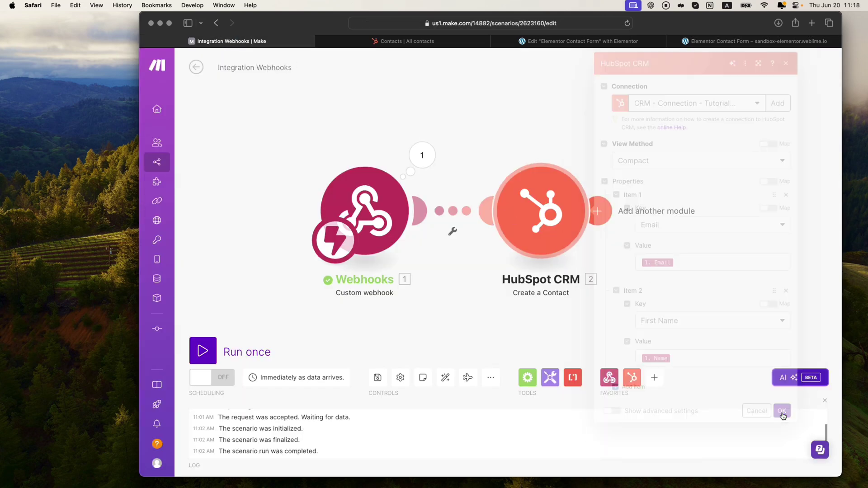
click(374, 378)
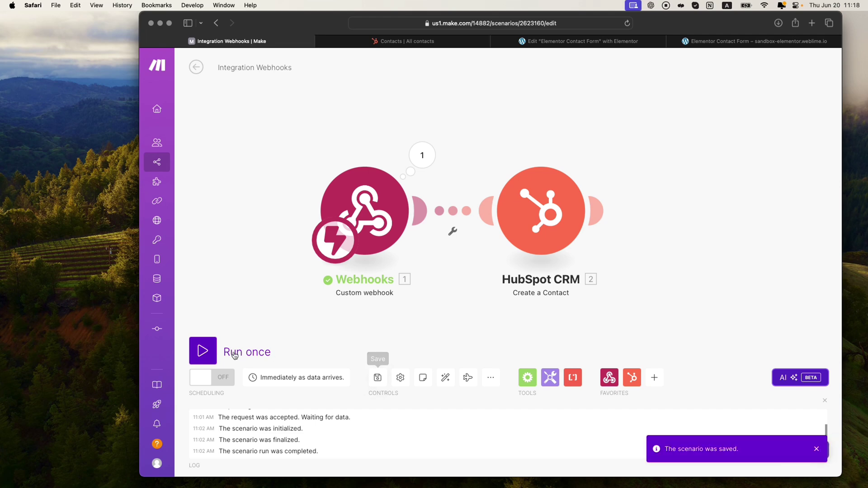
click(202, 350)
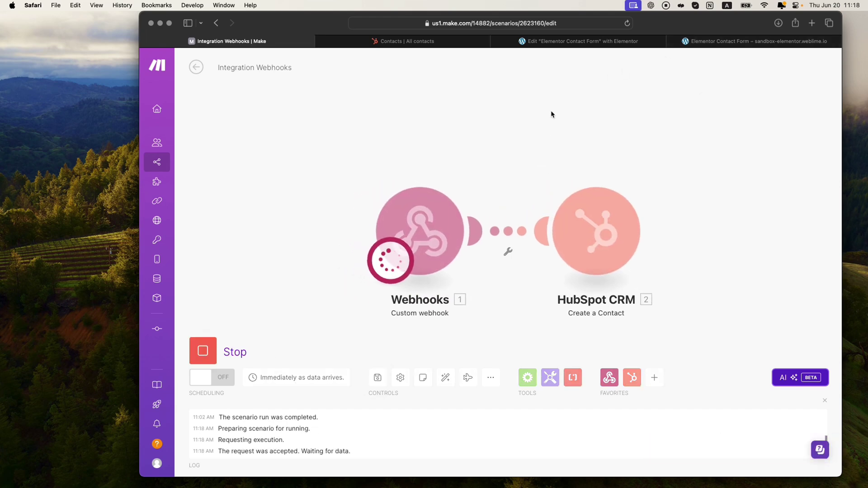
Step: Submit the form with a test name, e-mail address and message 'this is a test again'
click(699, 44)
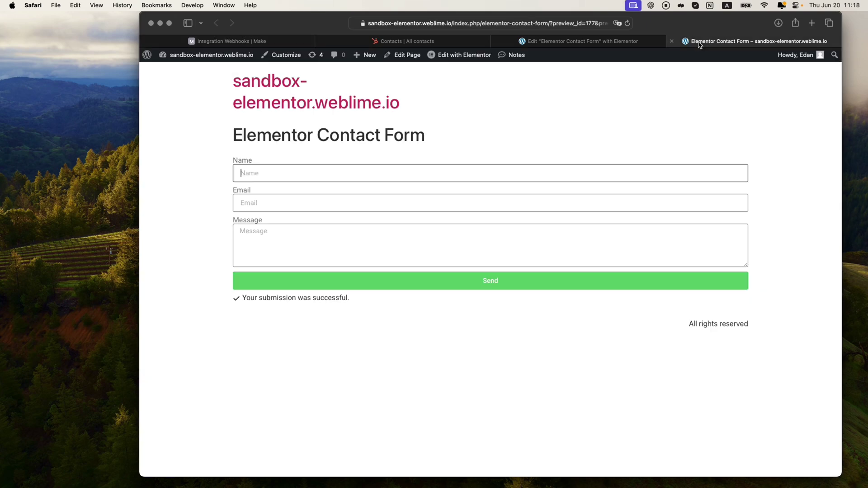
click(281, 176)
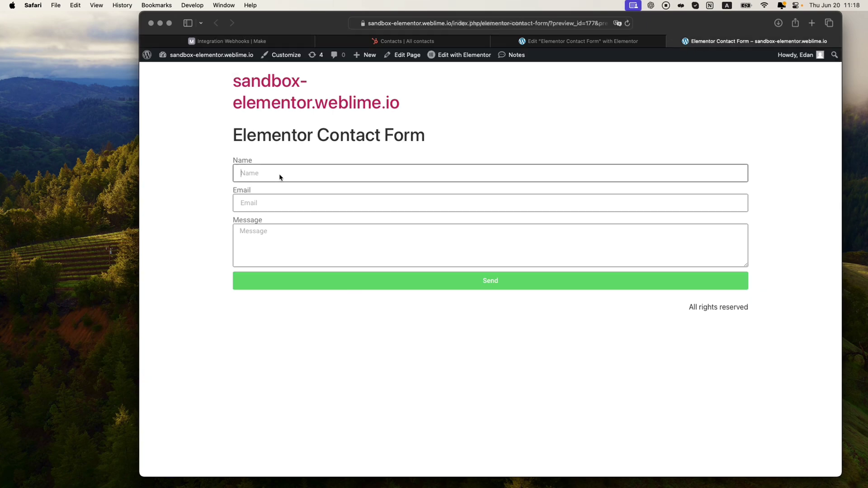
text(Edan)
key(Tab)
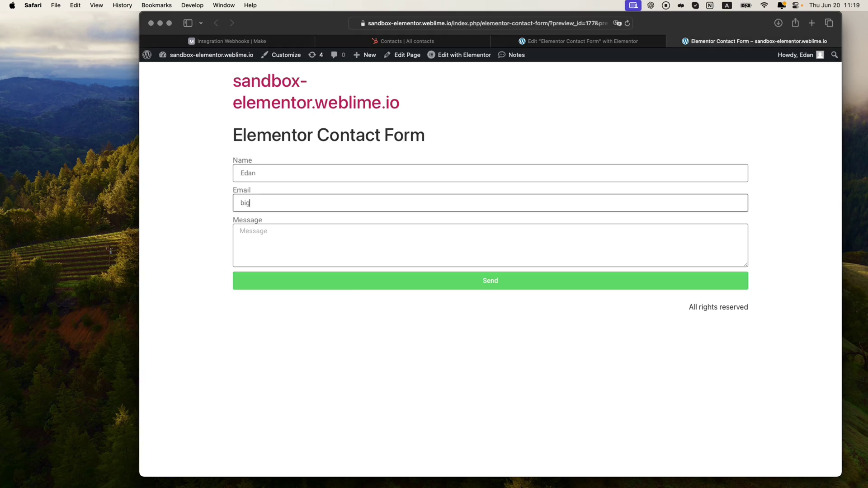
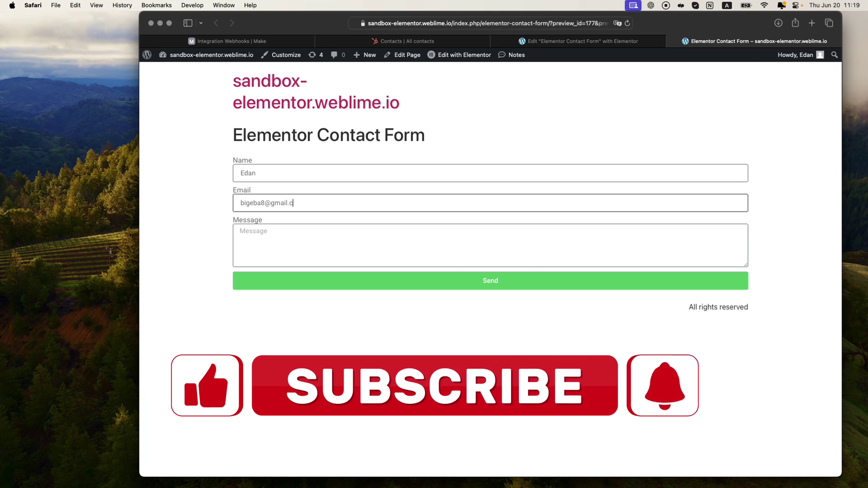
key(Tab)
text(this is a)
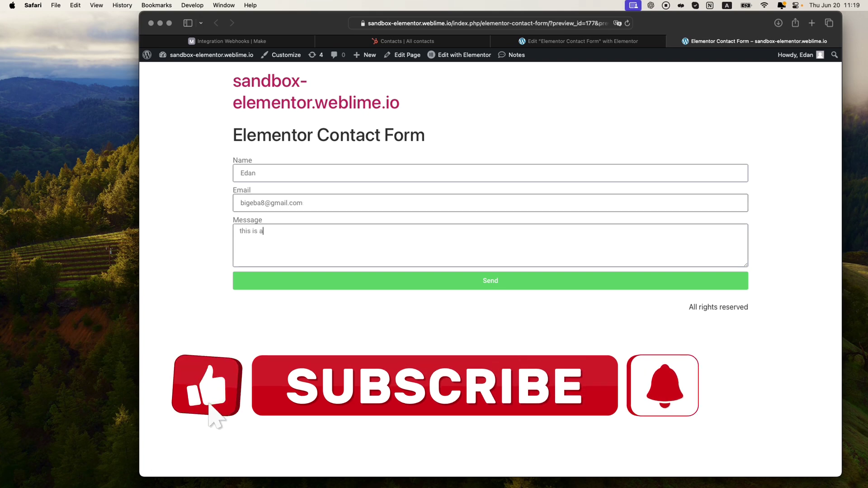
text( test again)
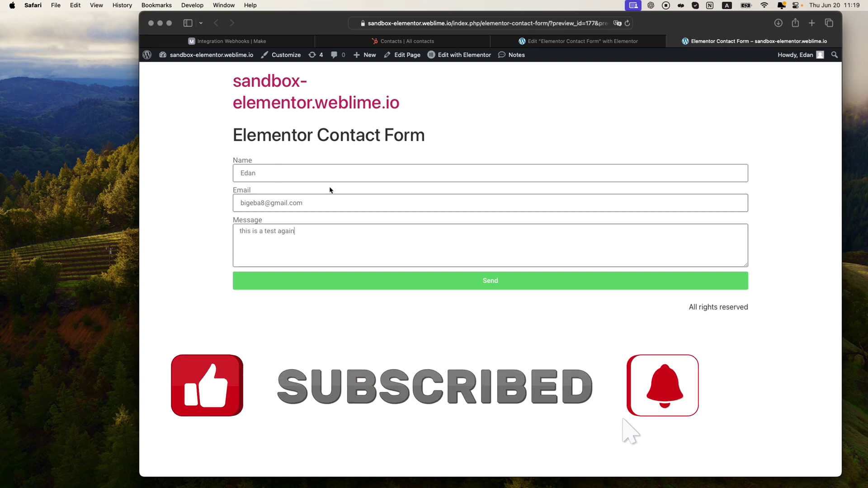
click(495, 279)
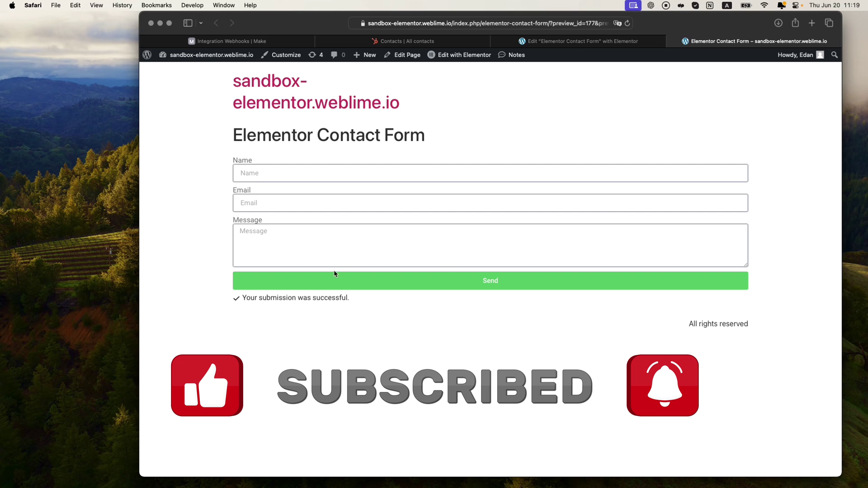
click(325, 41)
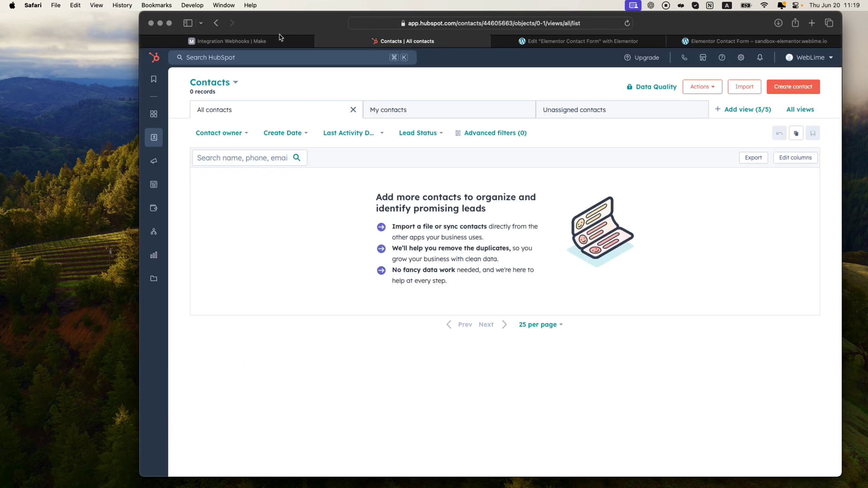
click(281, 40)
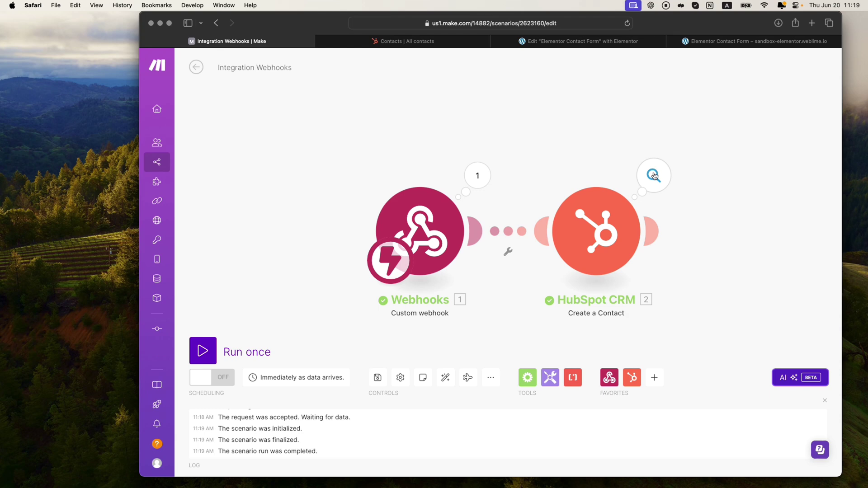
Step: Inspect the webhook output and the HubSpot run's email and firstname properties sent
click(490, 185)
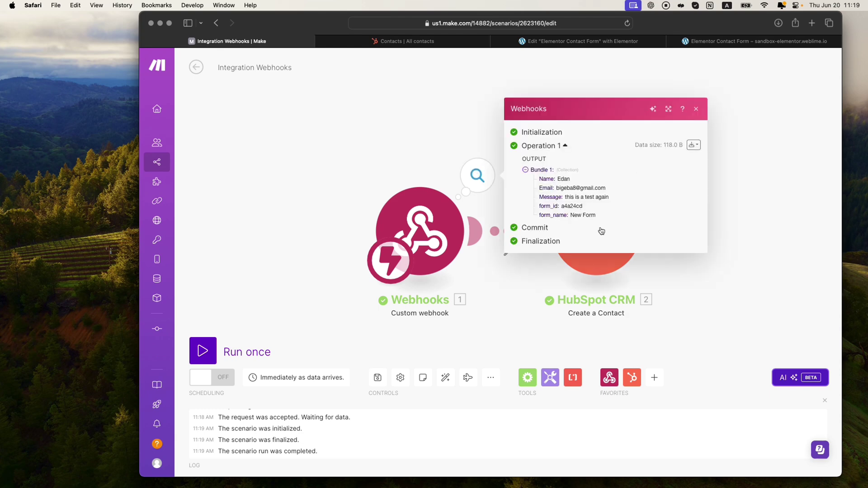
click(731, 266)
click(658, 177)
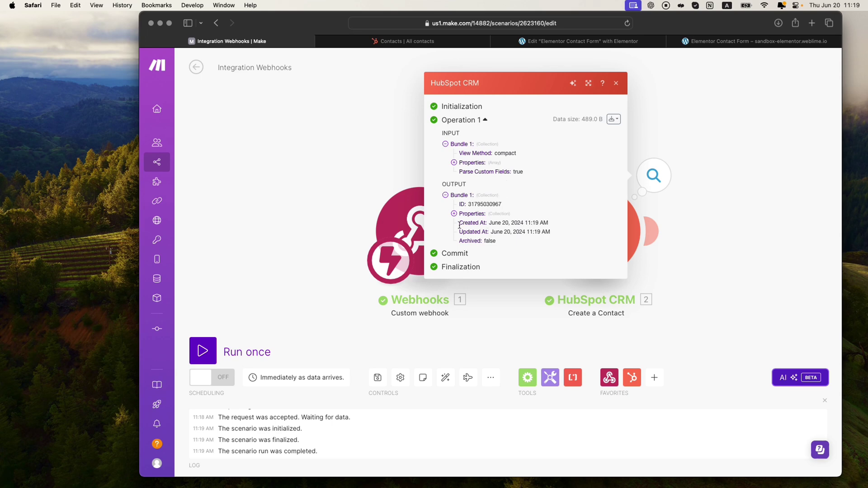
click(454, 163)
click(463, 163)
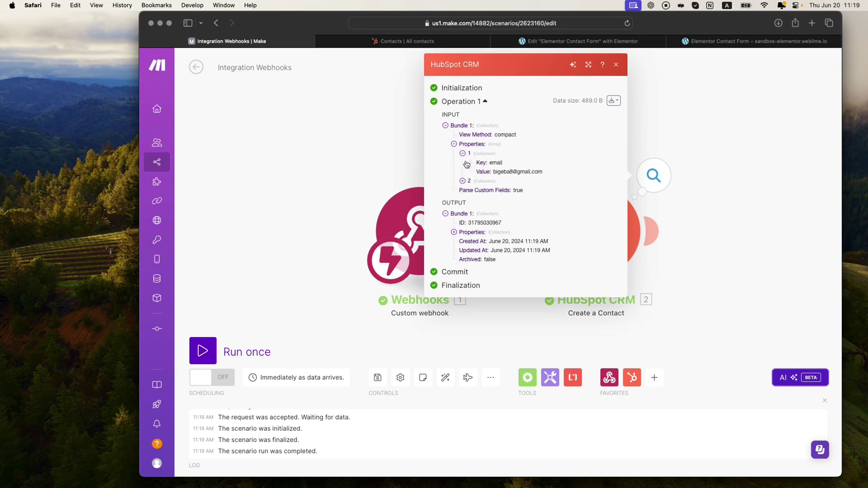
click(462, 181)
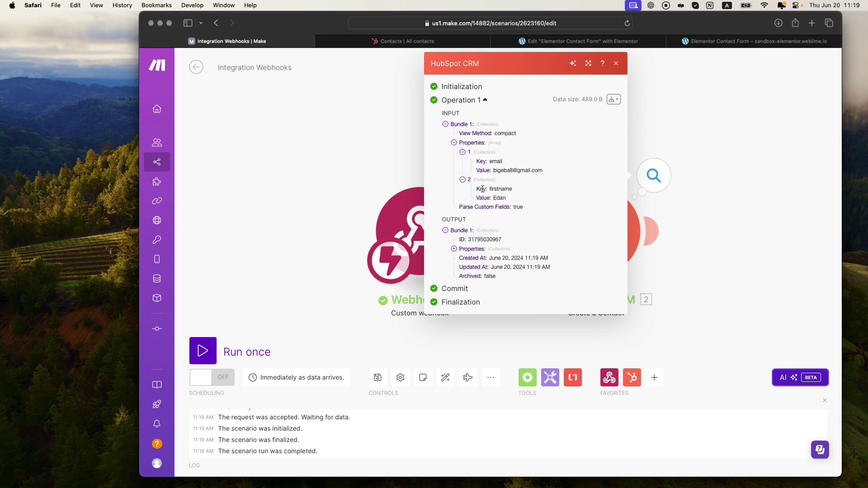
drag(491, 188, 506, 189)
click(408, 159)
click(424, 42)
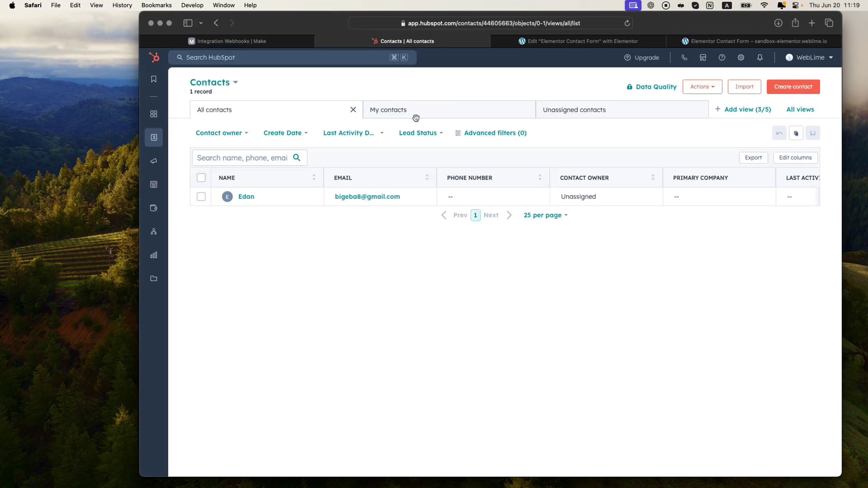
Step: Preview the new contact, reviewing its email, Lead lifecycle stage and Integration record source
mouse_move(348, 199)
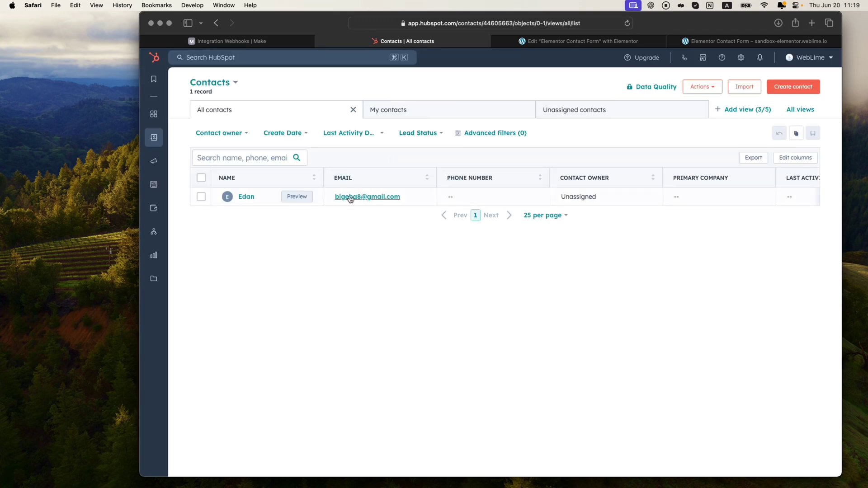
click(297, 197)
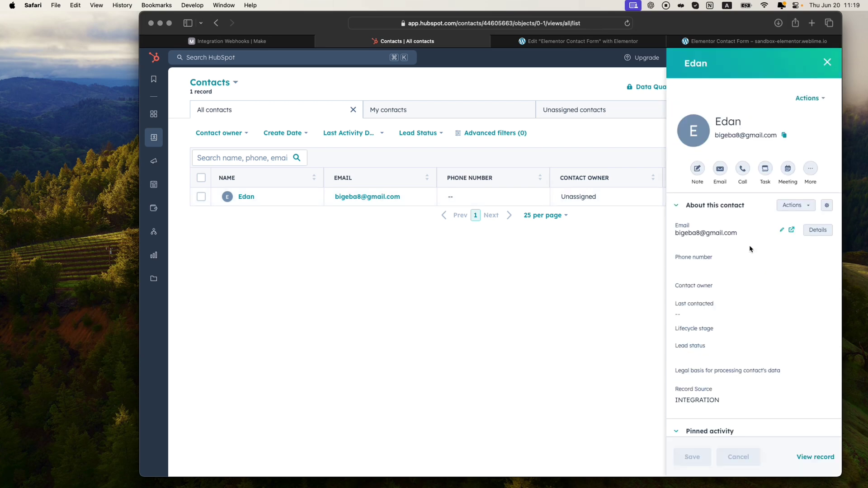
scroll(736, 239, down, 2)
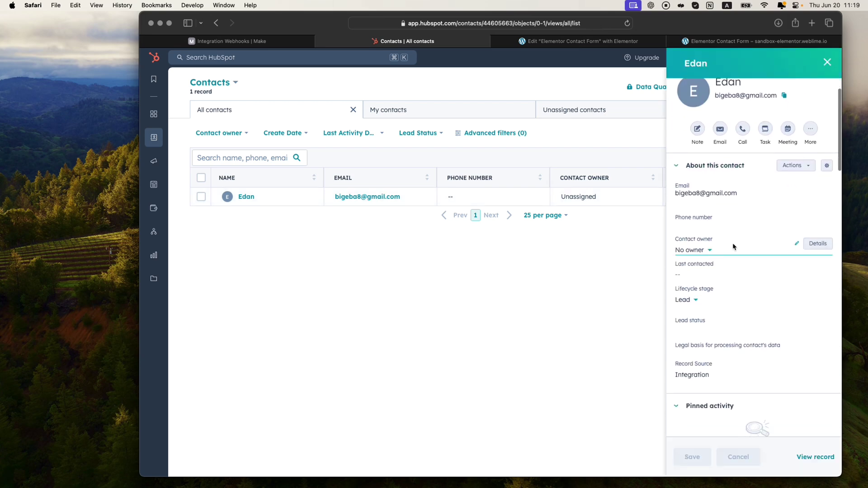
scroll(733, 246, down, 6)
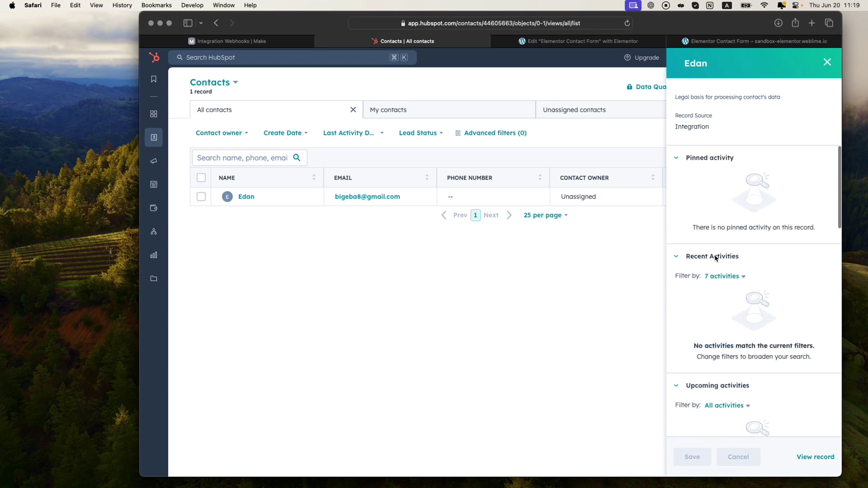
scroll(716, 257, down, 3)
scroll(717, 256, up, 9)
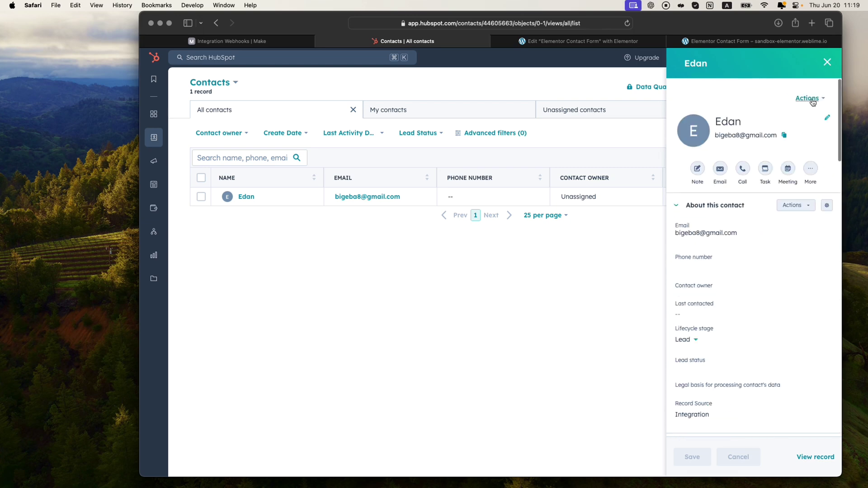
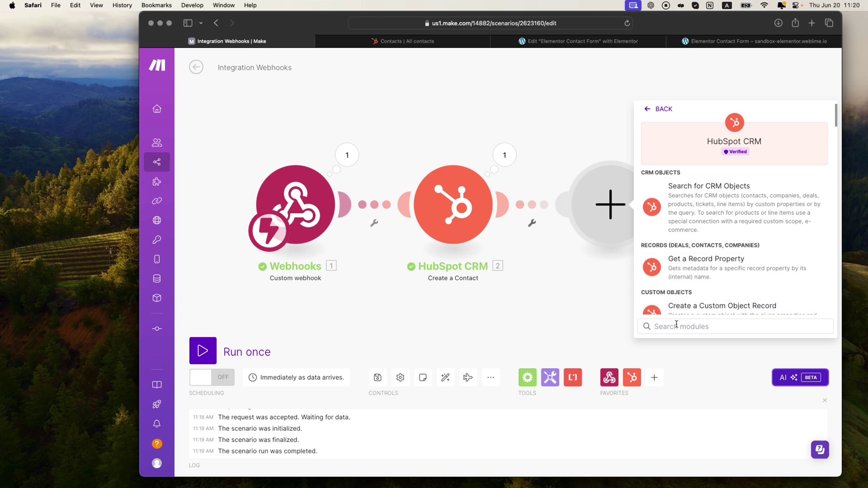
Step: Search HubSpot CRM actions for 'engage' and add Create an Engagement after Create a Contact
click(705, 326)
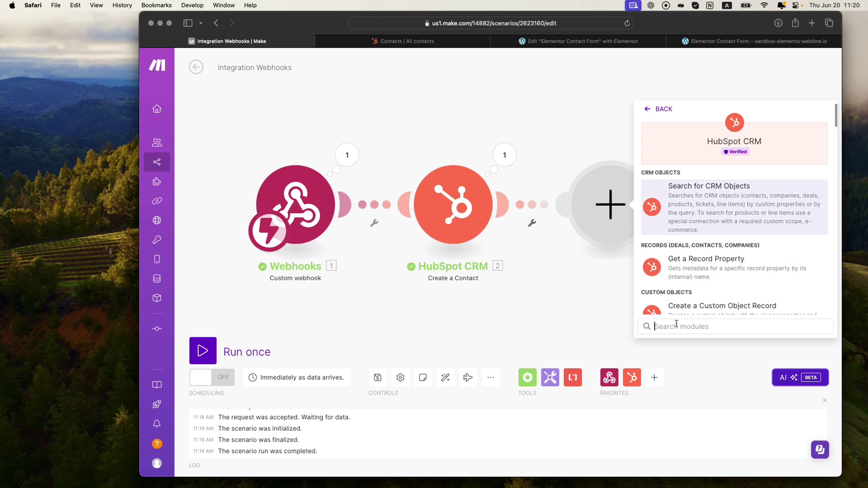
text(engage)
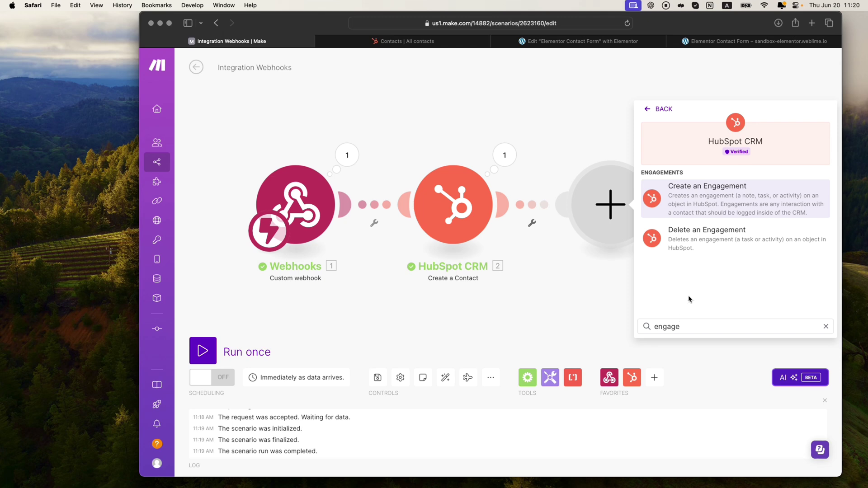
click(709, 201)
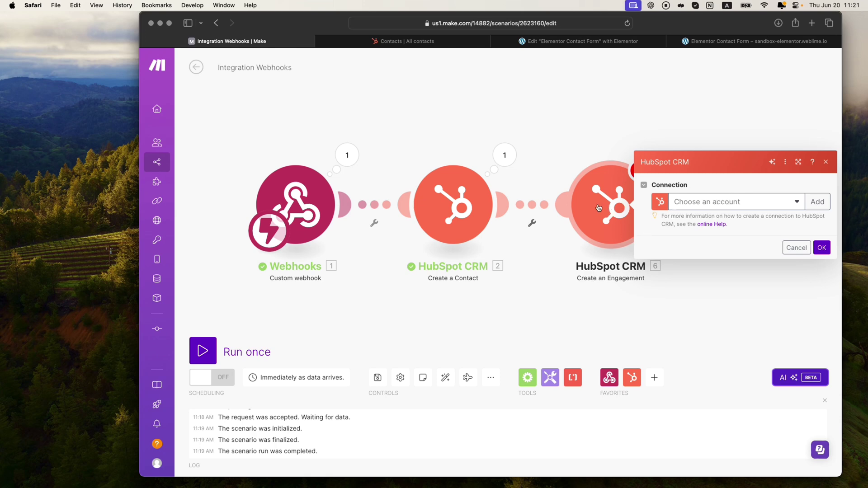
Step: Select the existing tutorial HubSpot connection and continue to update its permissions
click(794, 203)
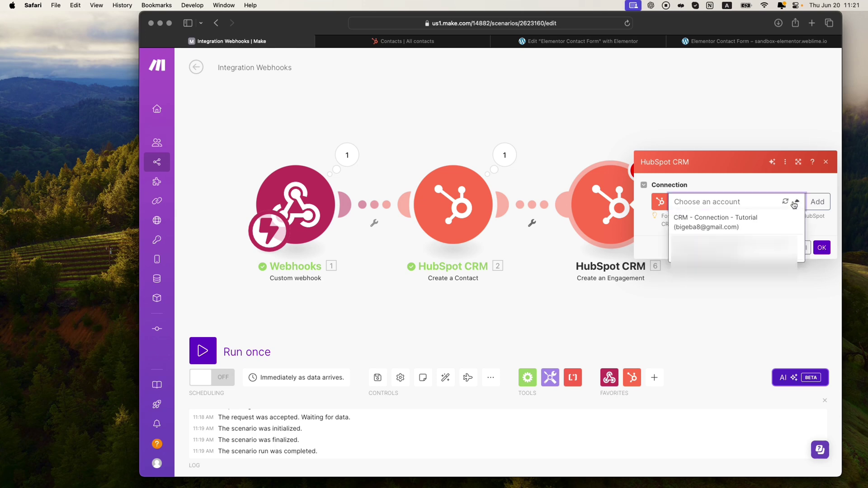
click(720, 224)
right_click(656, 233)
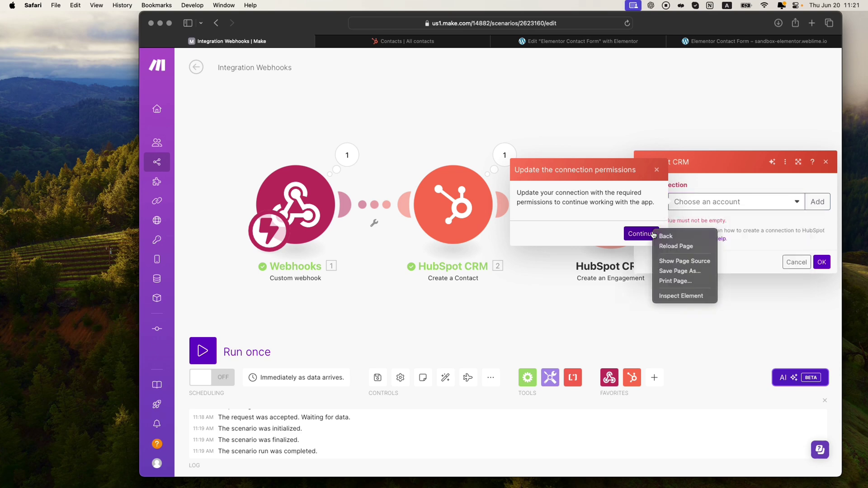
click(641, 234)
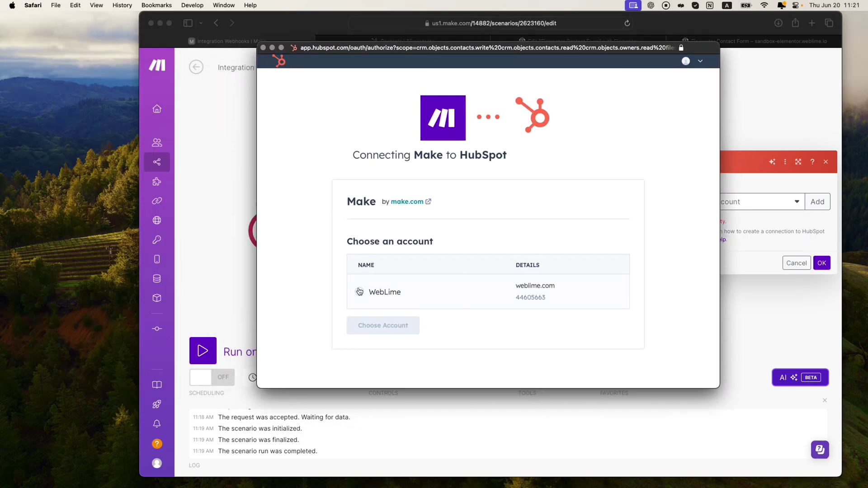
Step: Choose the HubSpot account, accept the third-party app terms, and connect Make to HubSpot
click(360, 291)
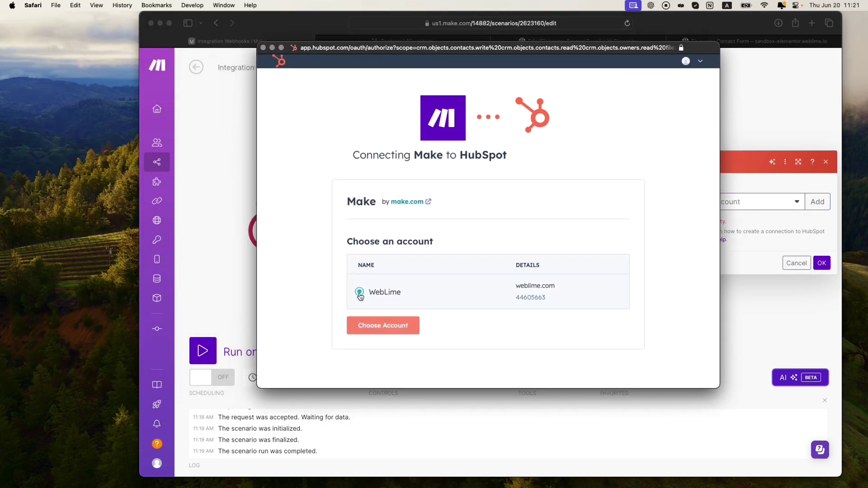
click(384, 325)
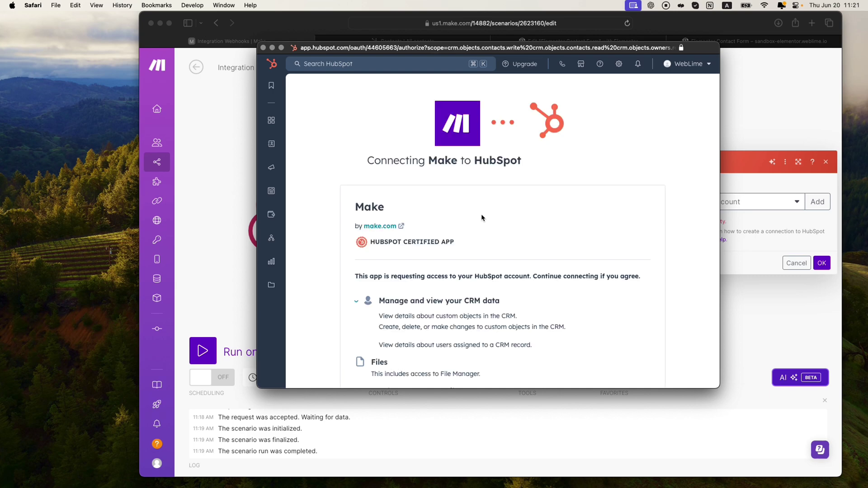
scroll(456, 215, down, 5)
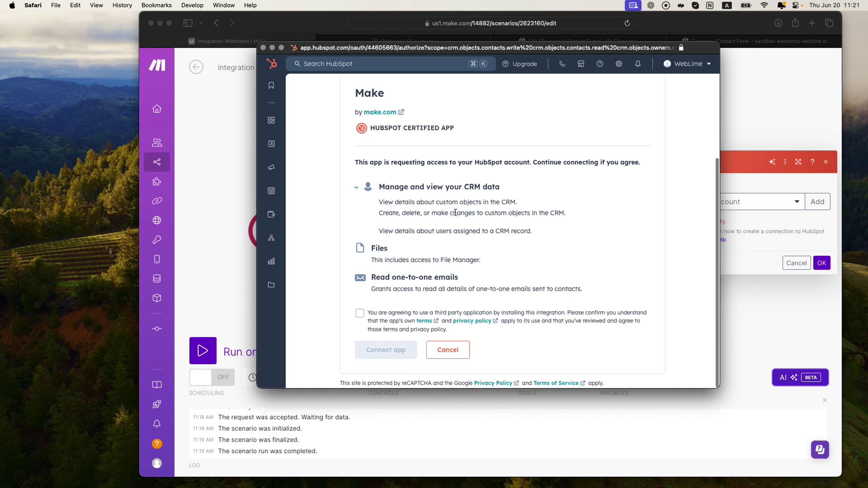
click(360, 311)
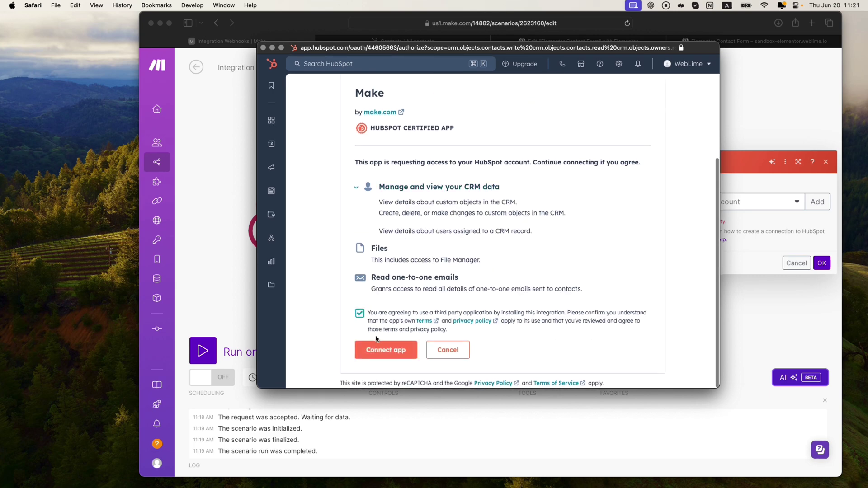
click(385, 354)
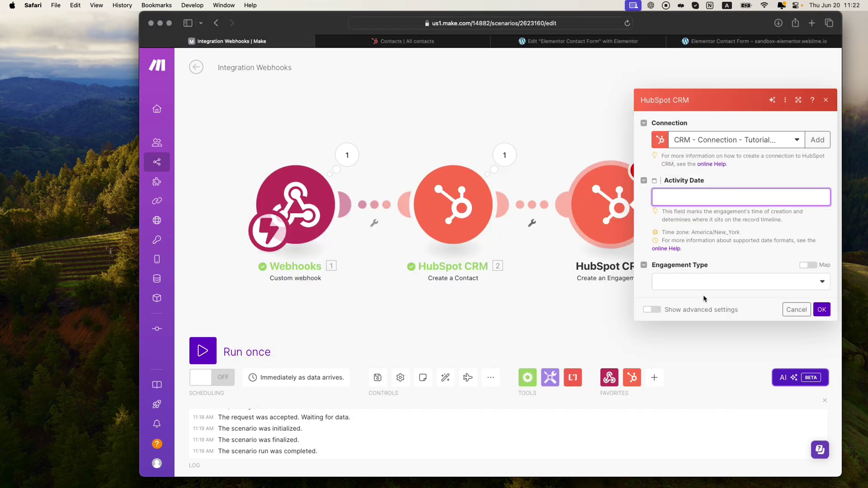
Step: Map the 'now' variable into Activity Date and set Engagement Type to Notes
click(674, 198)
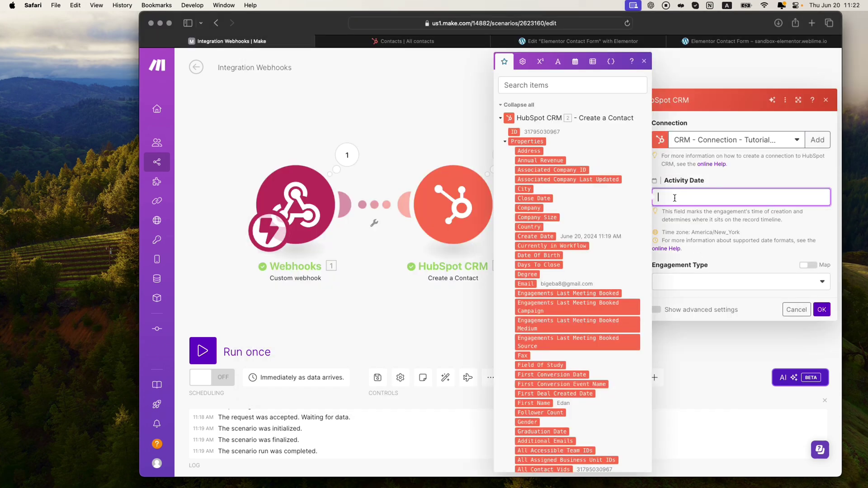
click(505, 143)
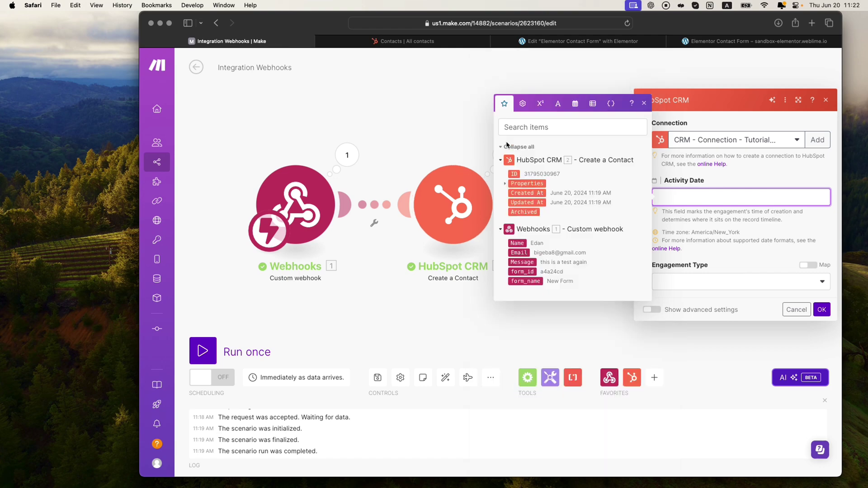
click(575, 104)
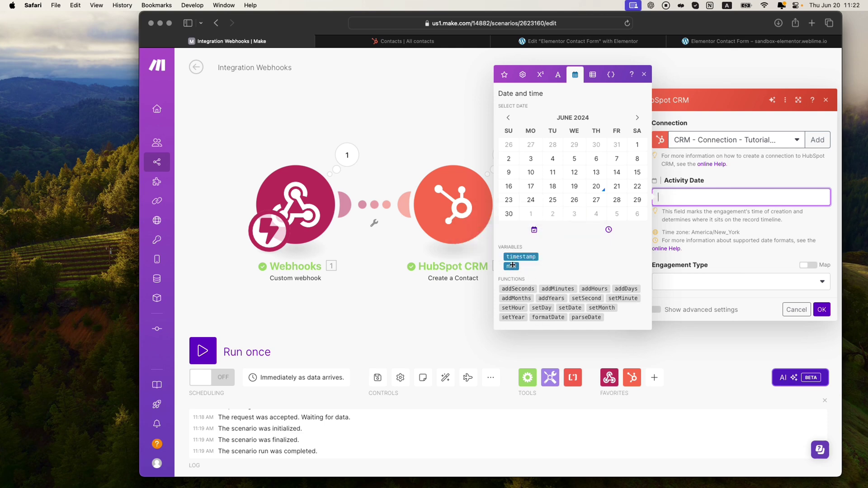
drag(512, 267, 708, 196)
click(731, 284)
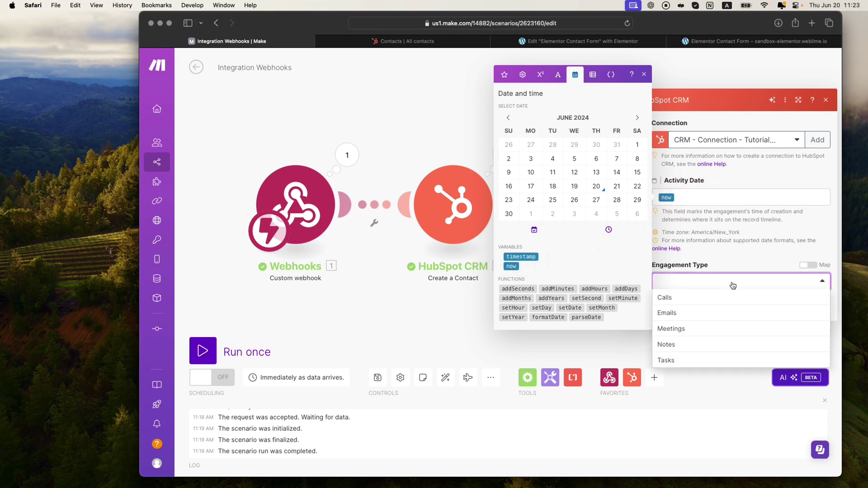
click(689, 345)
click(644, 74)
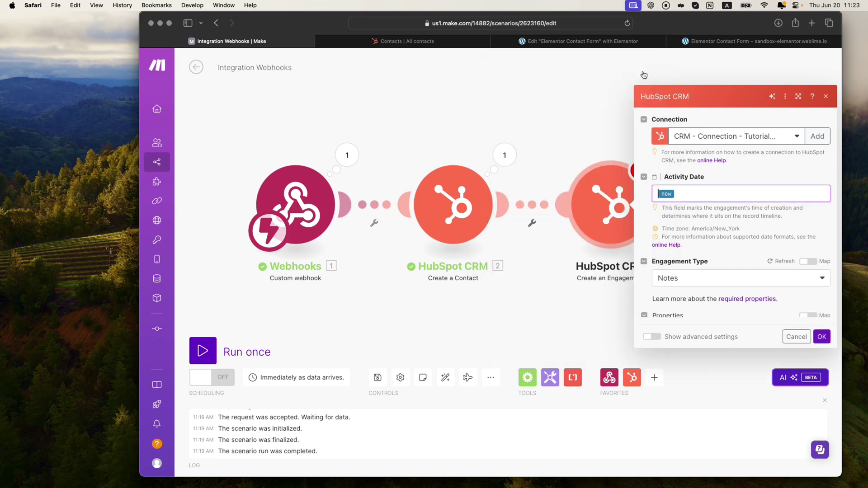
Step: Add a Note body property mapped to the webhook's Message field
click(673, 296)
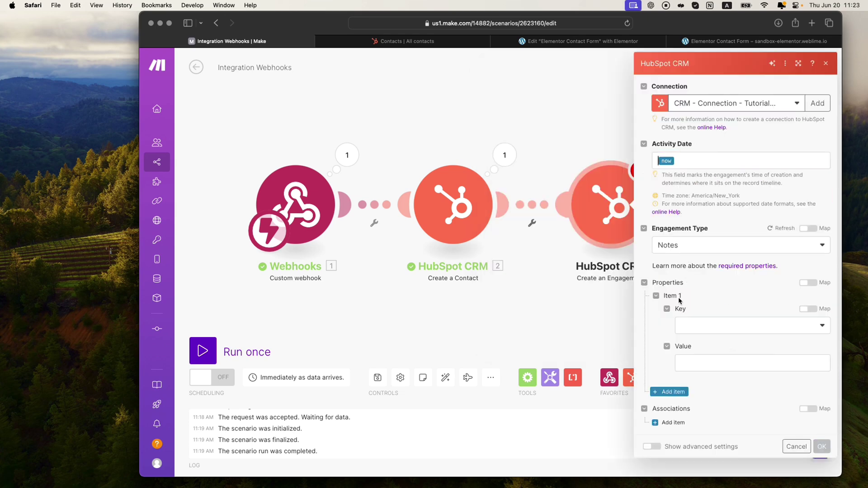
click(713, 331)
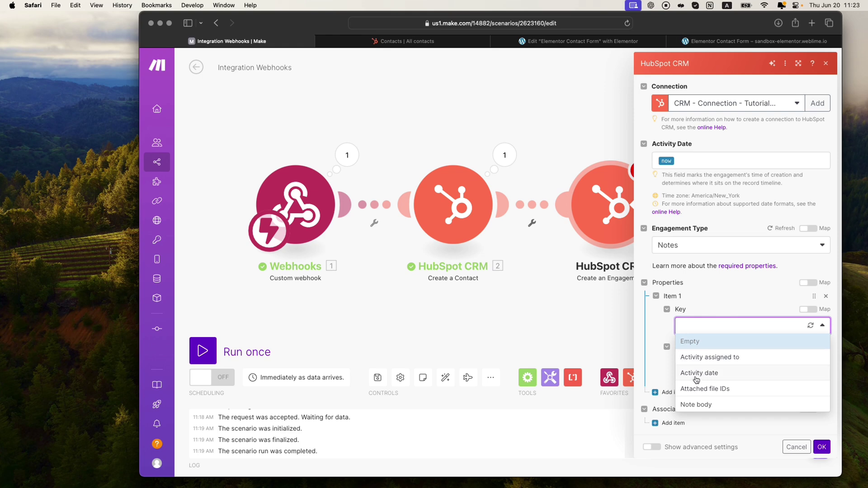
click(696, 405)
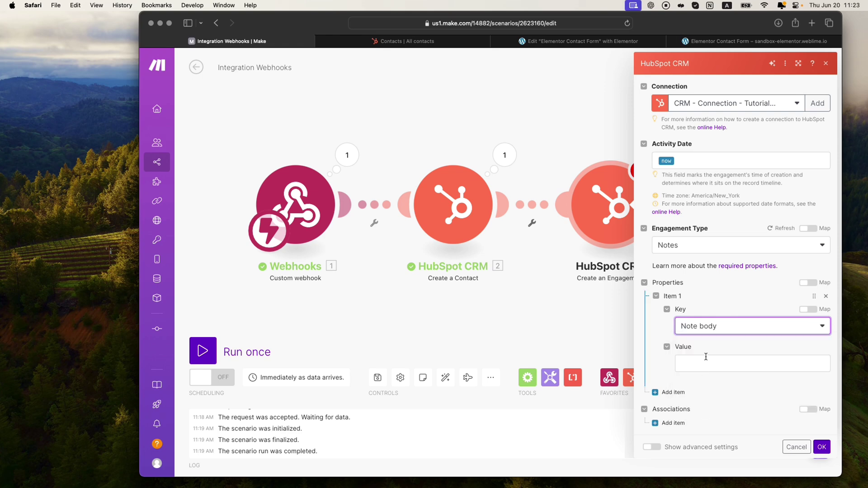
click(704, 363)
click(531, 224)
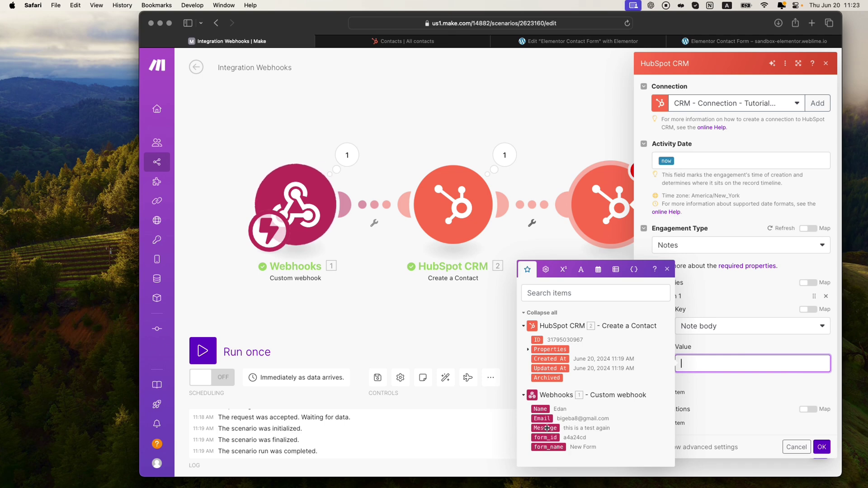
drag(562, 428, 724, 366)
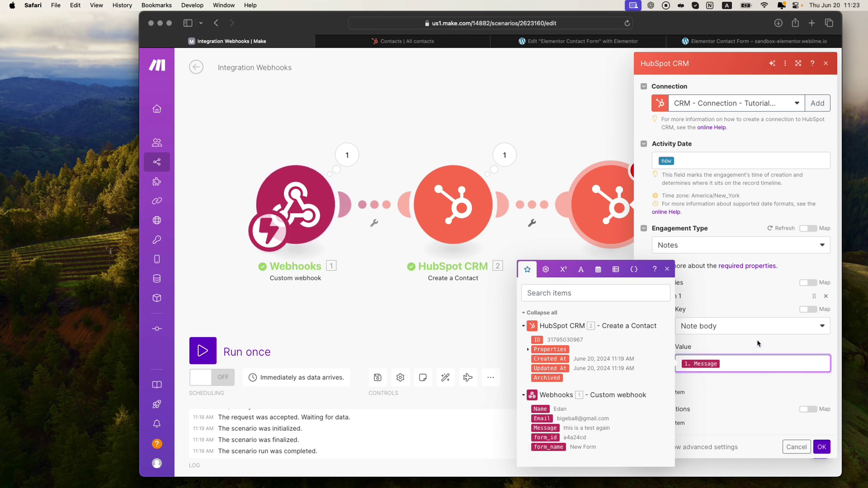
Step: Confirm the module, save the scenario, and run it once while waiting for form data
click(821, 446)
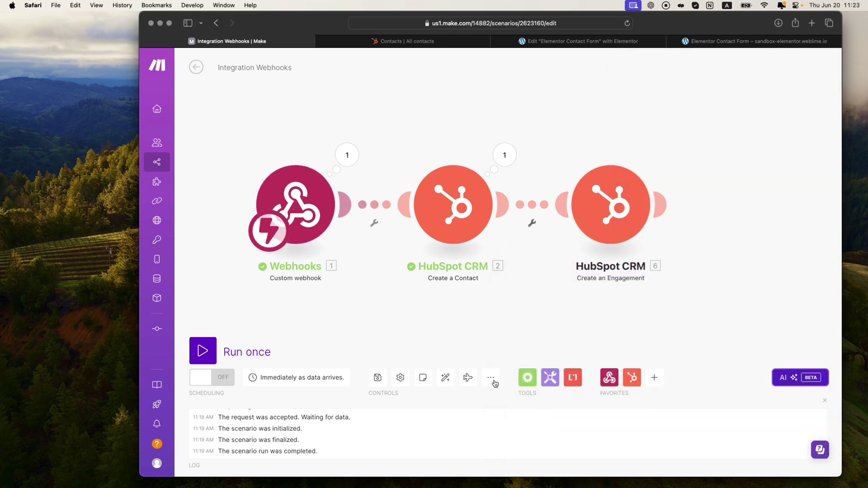
click(378, 377)
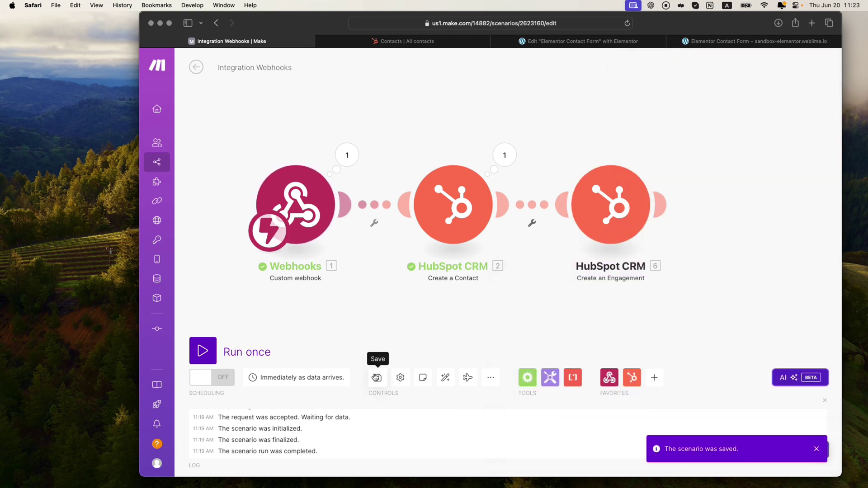
click(198, 357)
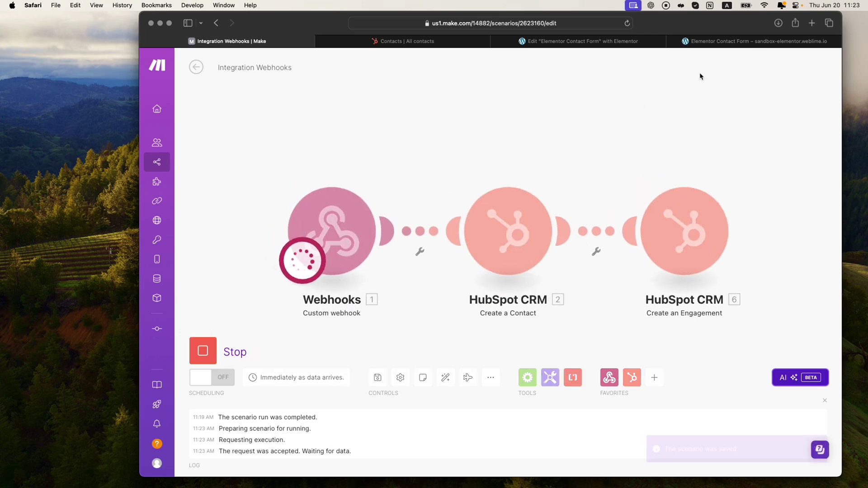
click(701, 42)
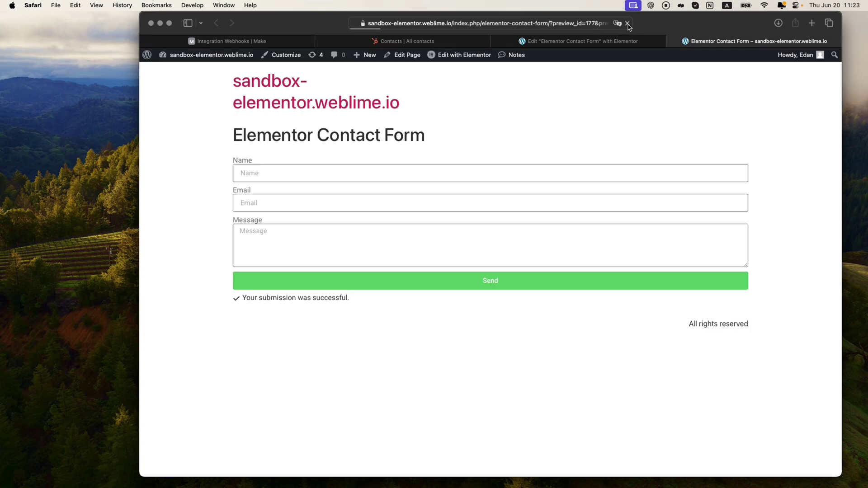
Step: Submit a test form entry with a Gmail address and message 'T', then return to Make
click(297, 178)
text(Edan)
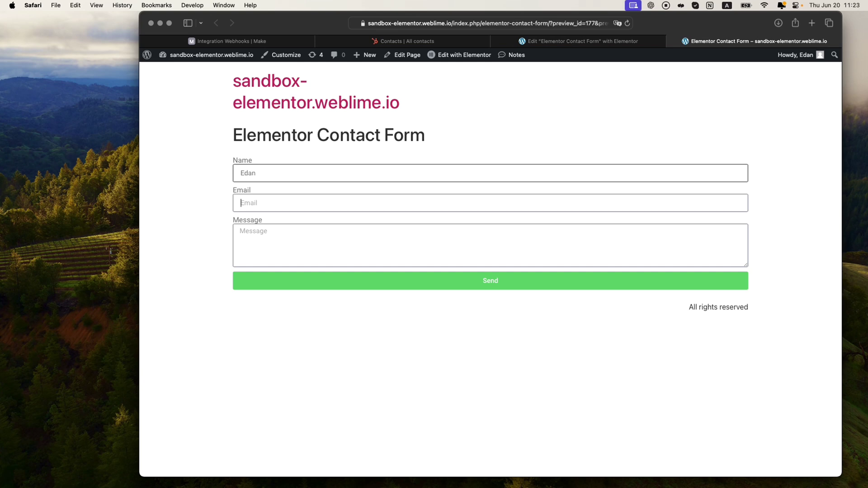
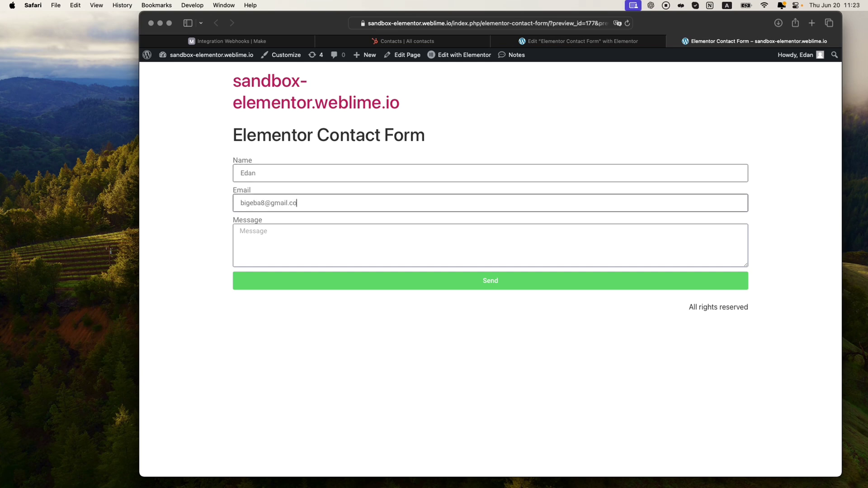
key(Tab)
text(T)
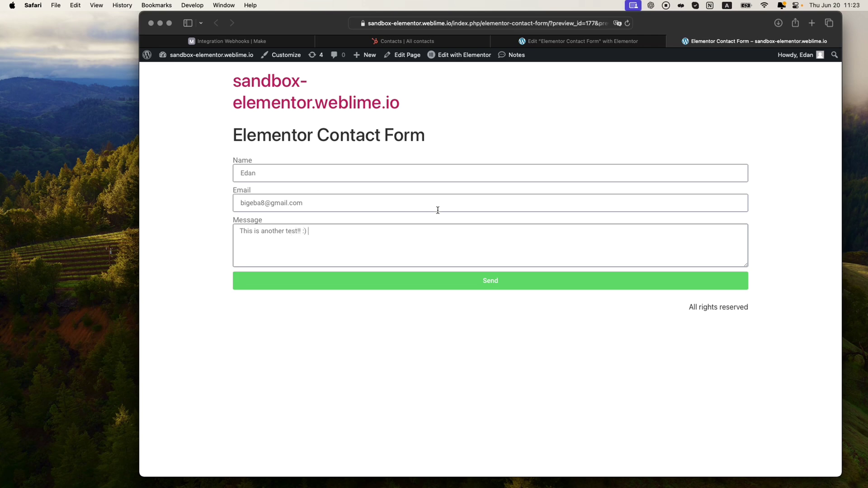
click(501, 287)
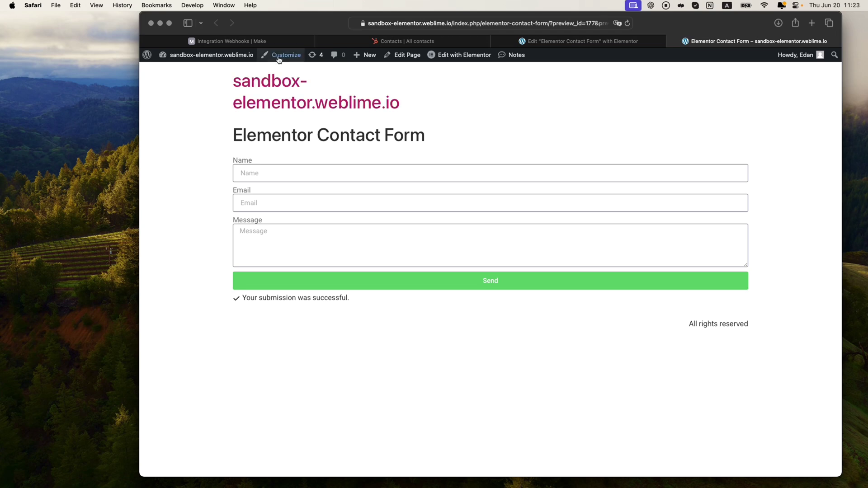
click(282, 41)
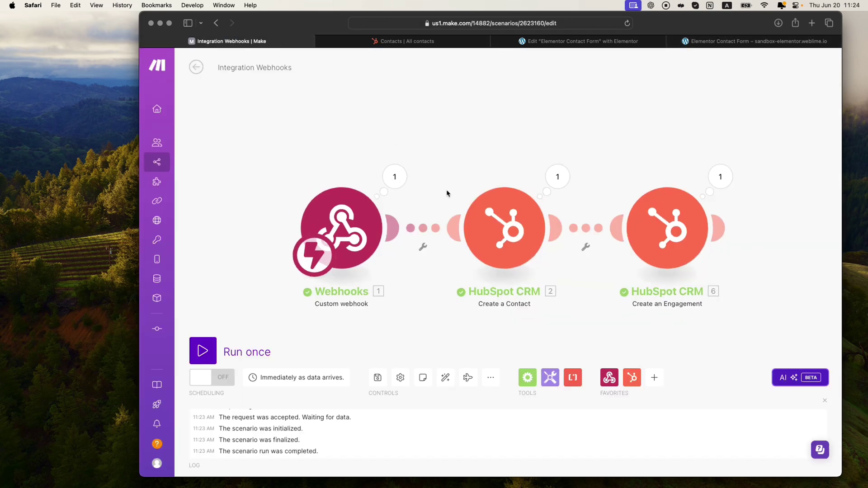
scroll(457, 190, down, 1)
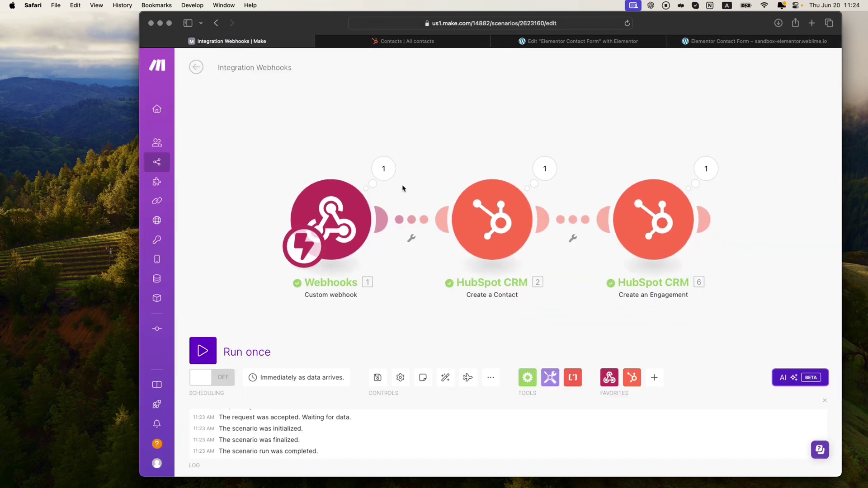
click(706, 168)
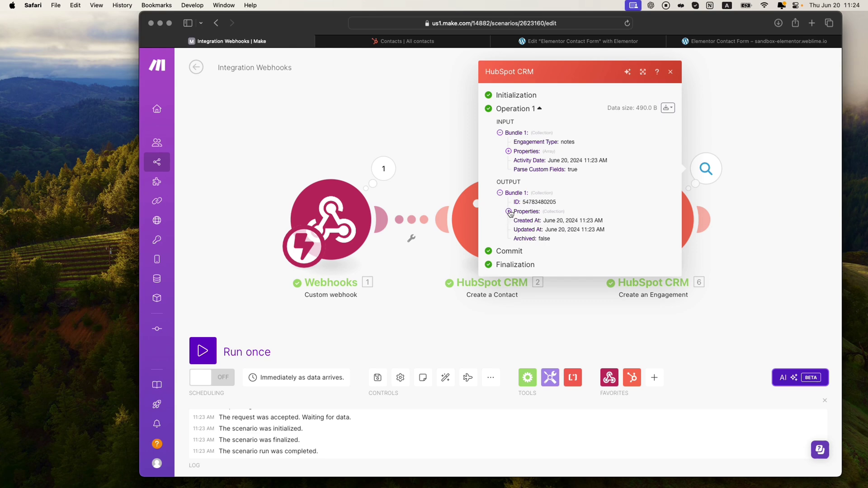
click(509, 152)
click(517, 156)
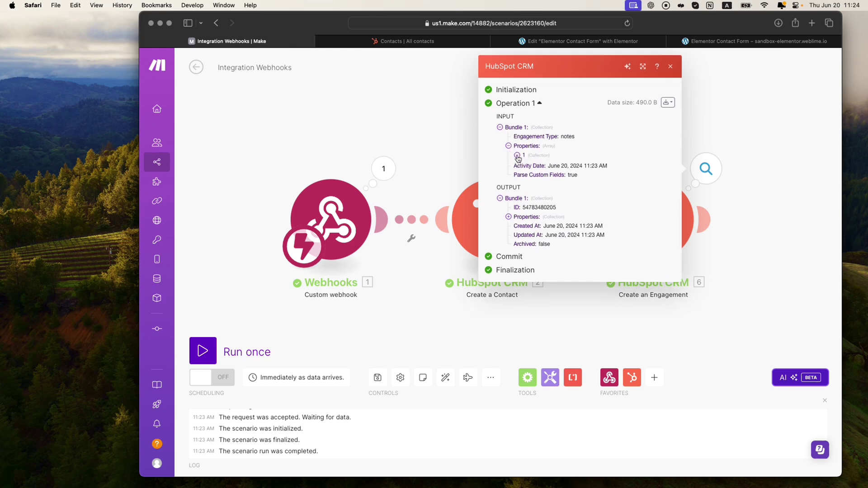
drag(549, 167, 611, 169)
click(612, 169)
click(417, 117)
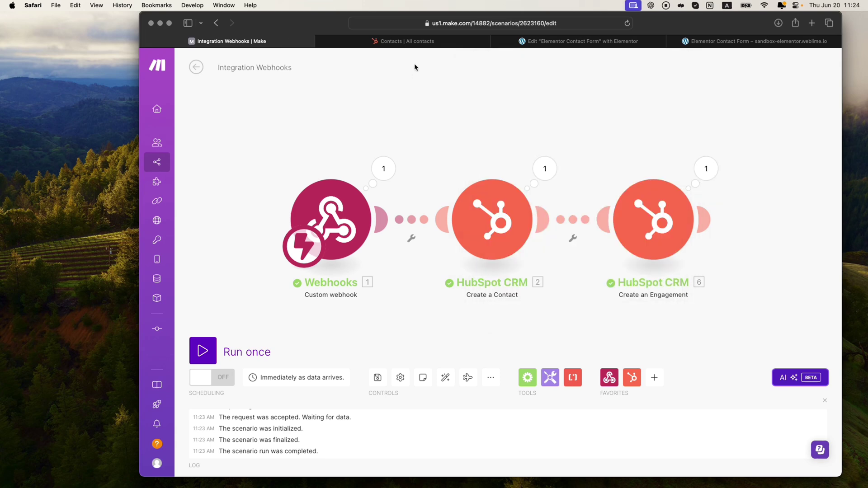
click(406, 41)
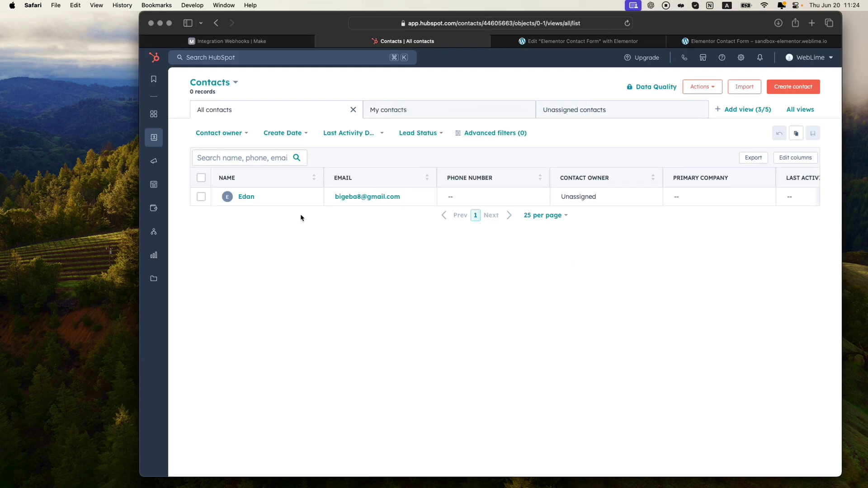
Step: Preview the newly created HubSpot contact, scroll through its details, and close the preview
click(298, 197)
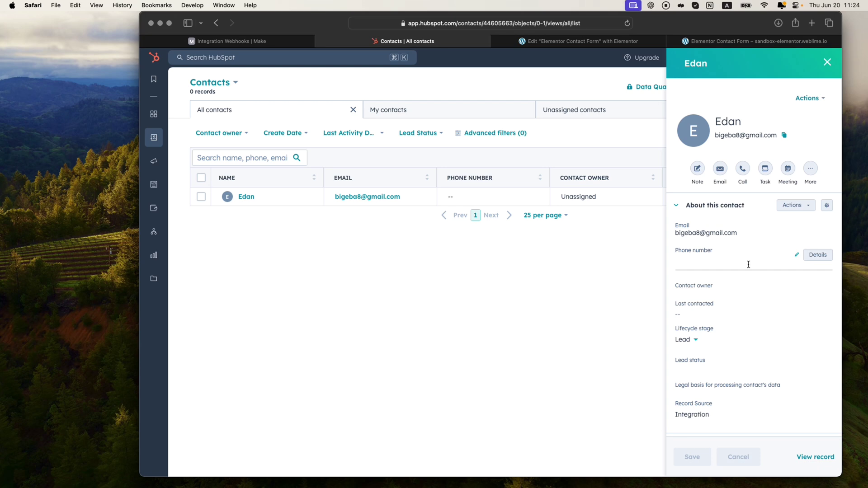
scroll(748, 265, down, 10)
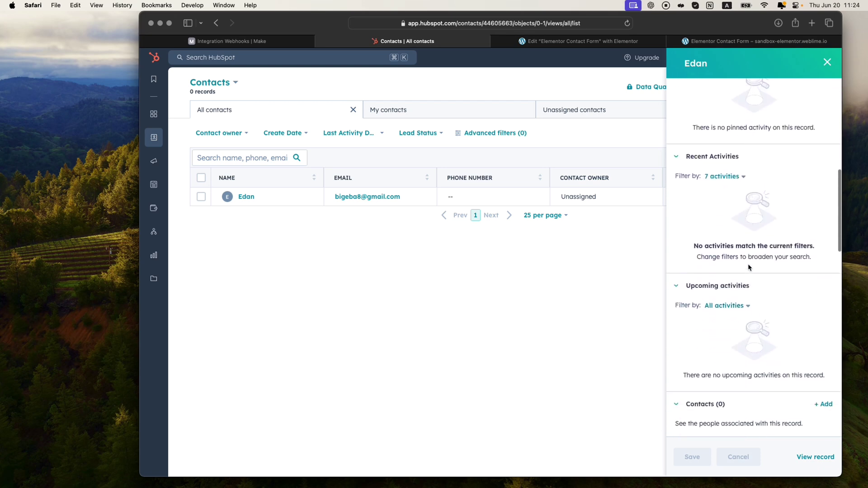
scroll(748, 267, down, 10)
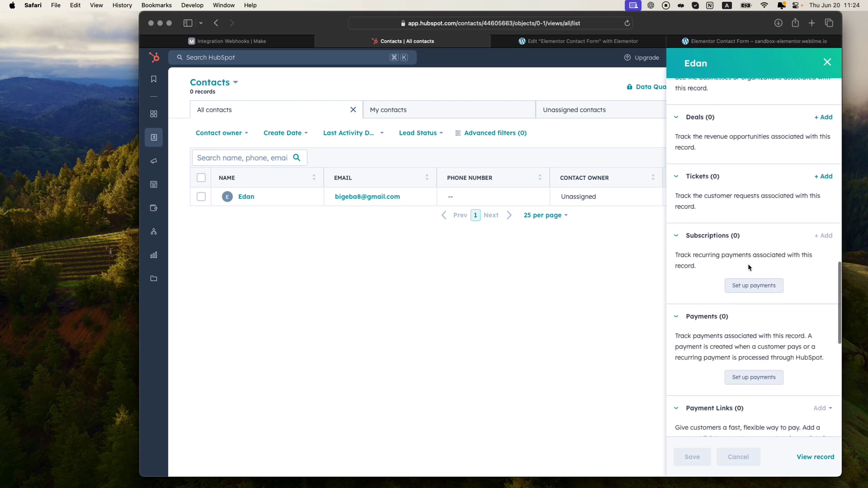
scroll(748, 267, down, 10)
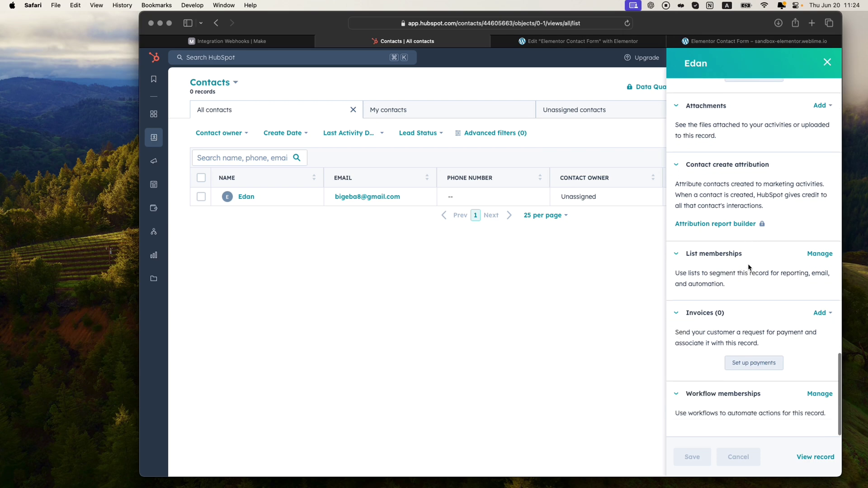
scroll(749, 267, up, 20)
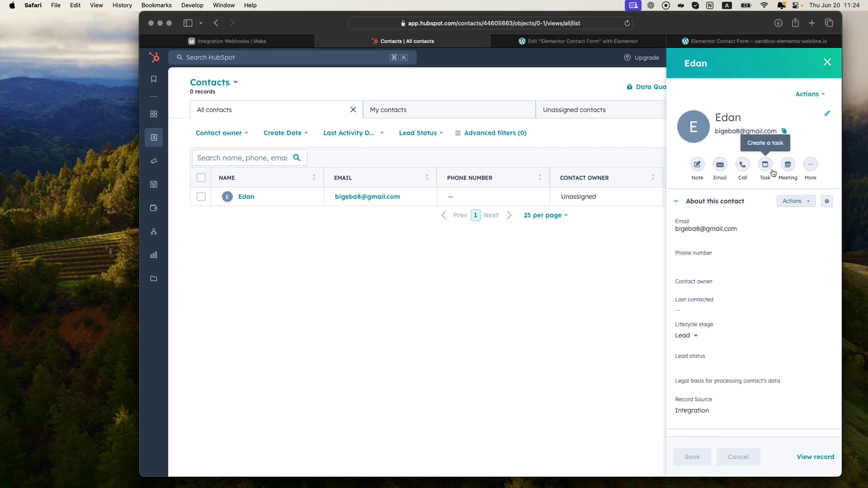
click(827, 63)
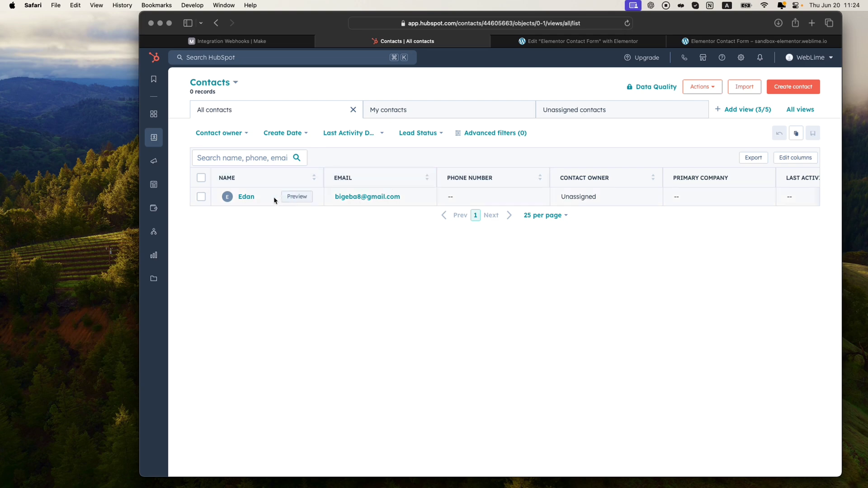
Step: Open the contact's full record Activities feed, then go back to Make
click(246, 197)
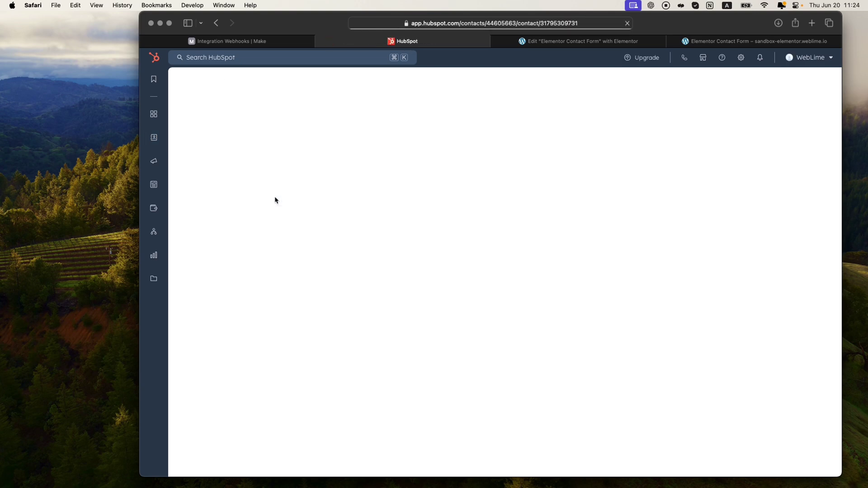
click(425, 100)
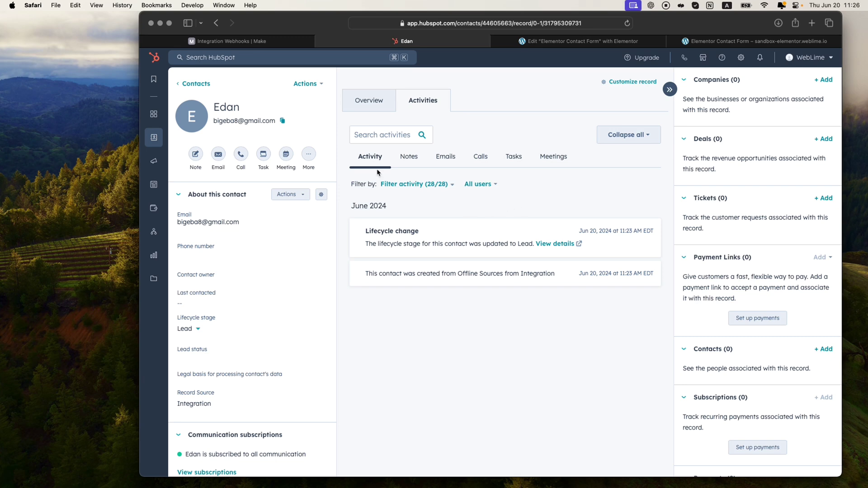
click(251, 43)
Step: Reopen the third HubSpot CRM module's settings, showing Notes type and Note body mapped to Message
drag(476, 146, 452, 131)
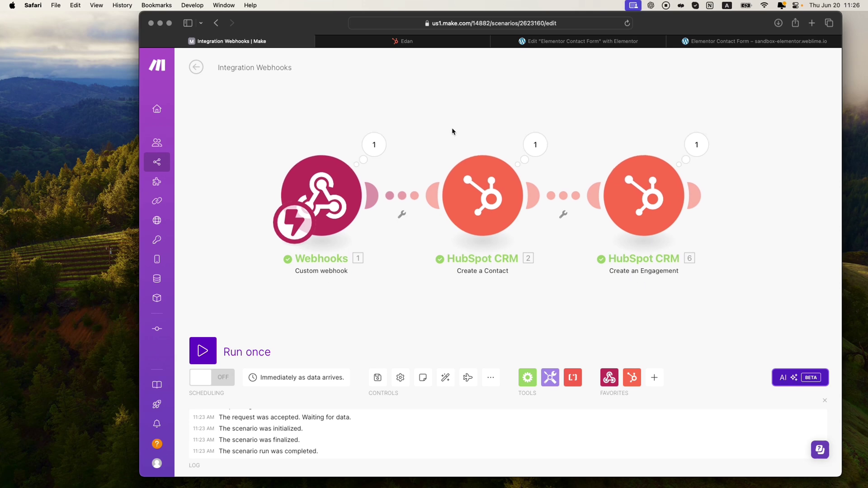
click(644, 201)
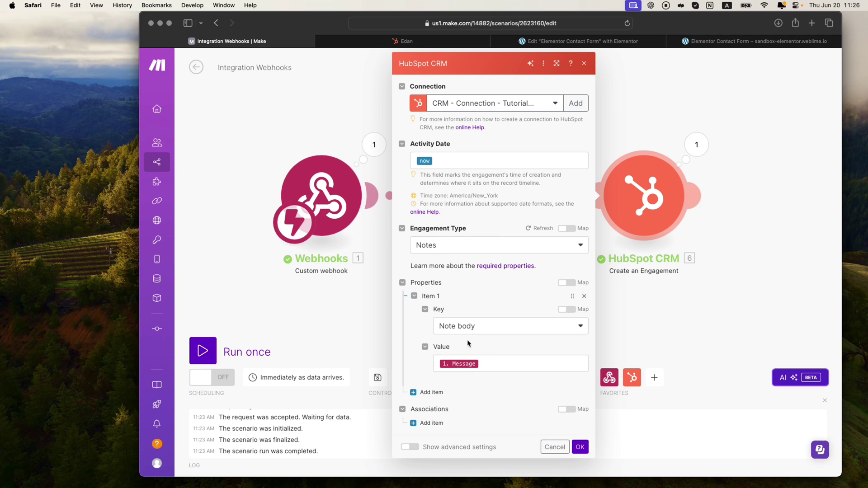
click(582, 64)
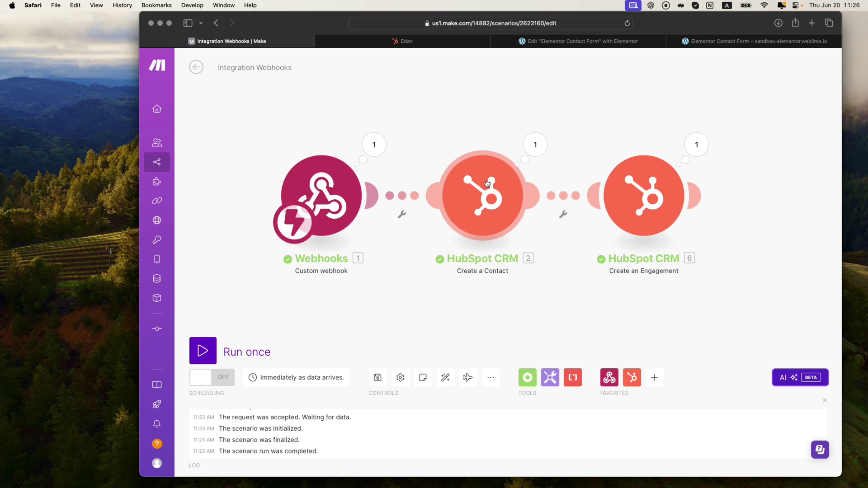
click(652, 199)
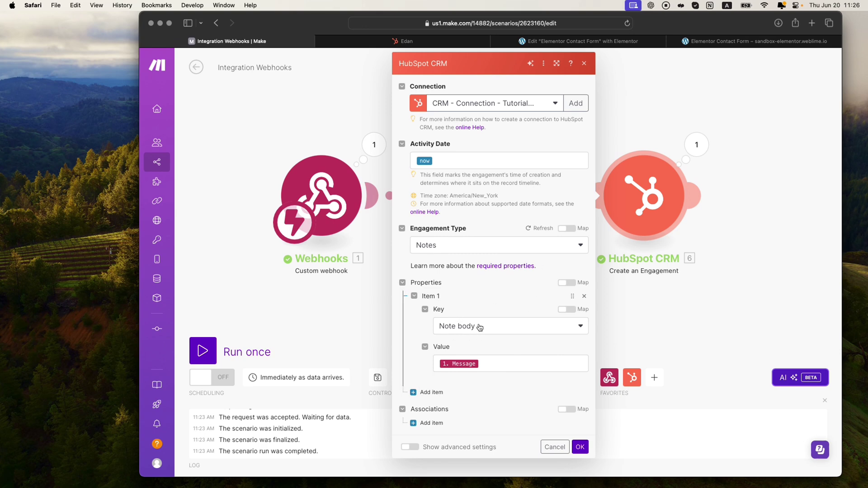
Step: Add an association whose Object ID is mapped to the new contact's Object ID
click(430, 423)
scroll(477, 403, down, 2)
scroll(477, 403, down, 1)
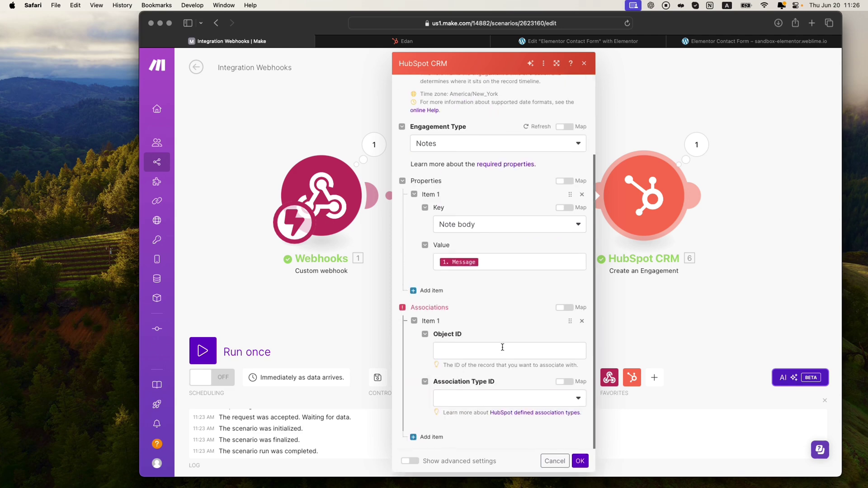
click(464, 351)
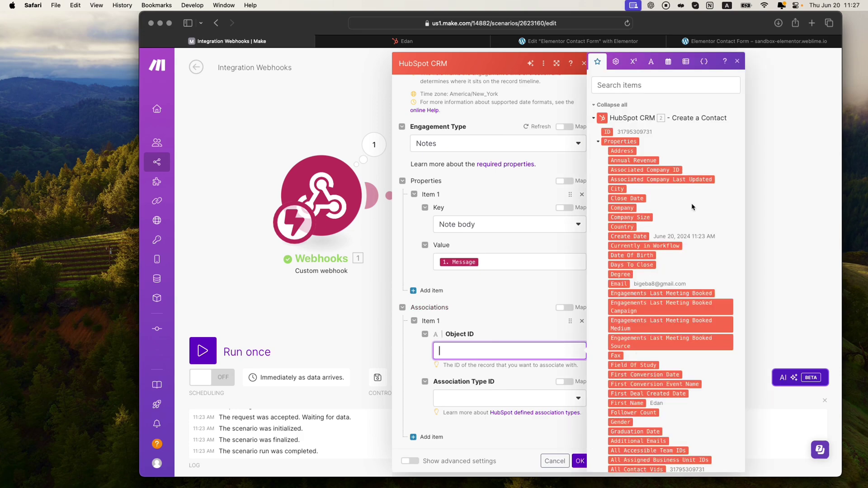
scroll(691, 207, down, 5)
scroll(652, 193, up, 5)
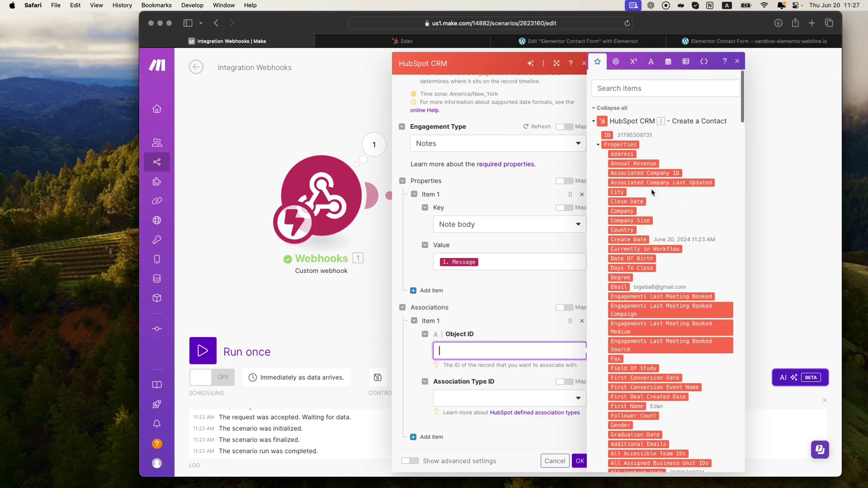
click(598, 142)
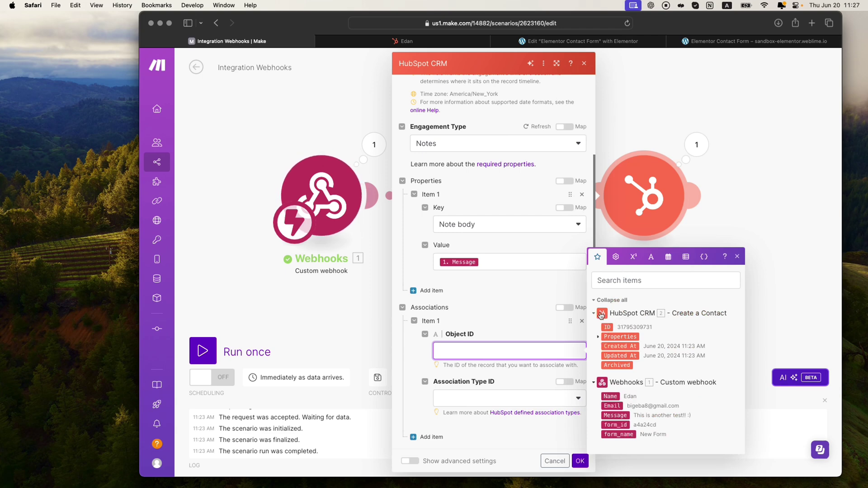
click(598, 338)
scroll(620, 330, down, 5)
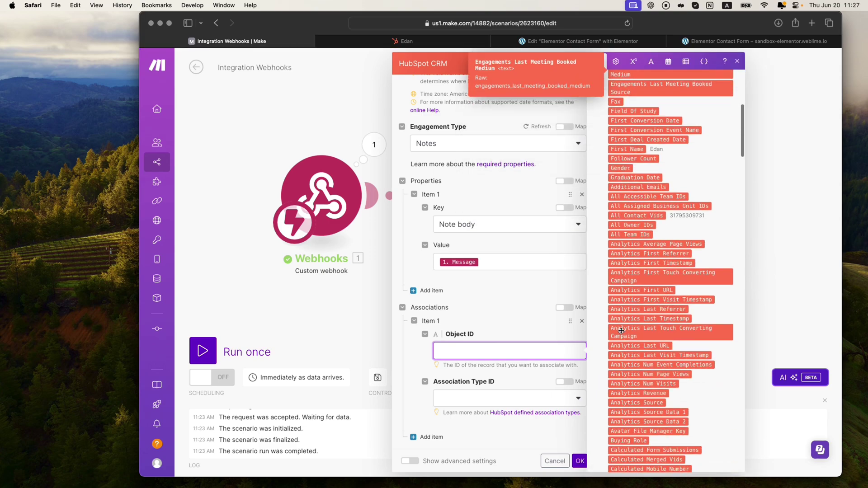
scroll(620, 331, down, 15)
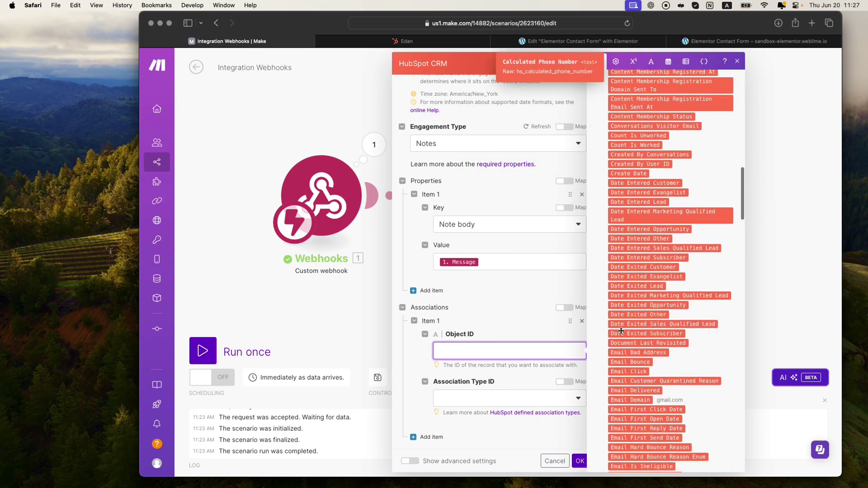
scroll(620, 331, down, 10)
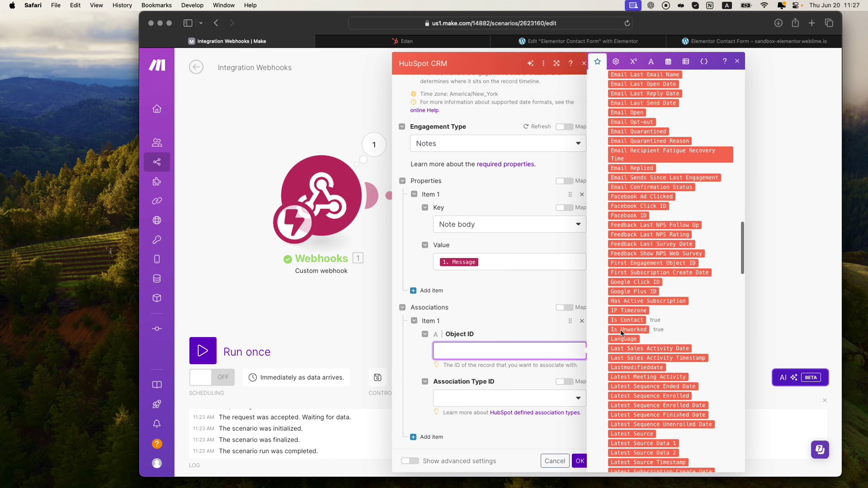
scroll(620, 332, down, 10)
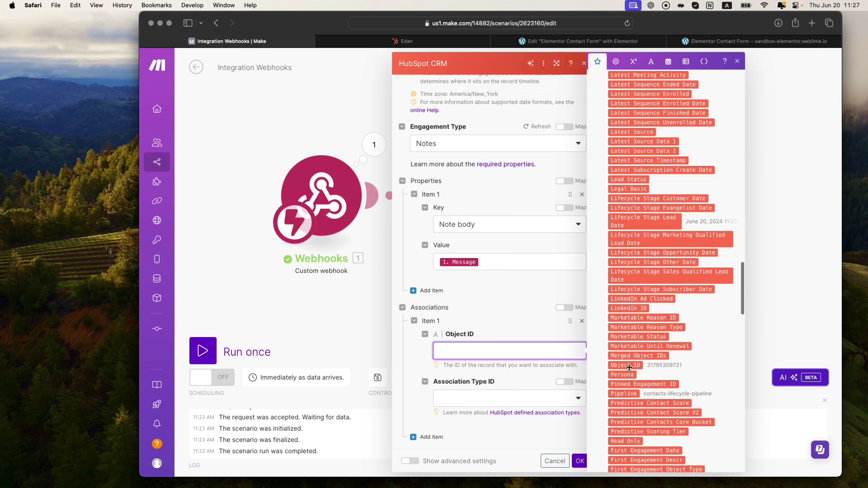
drag(629, 365, 482, 354)
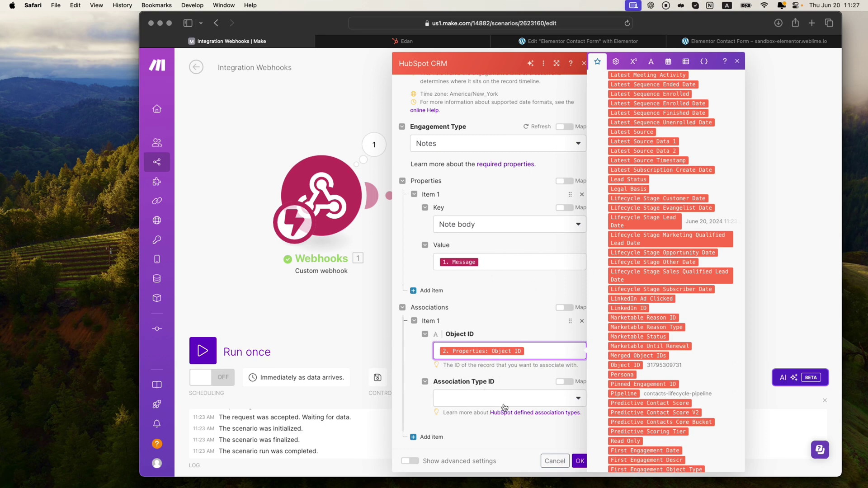
Step: Set the association type to Engagement to Contact, save, and run the scenario once
click(523, 403)
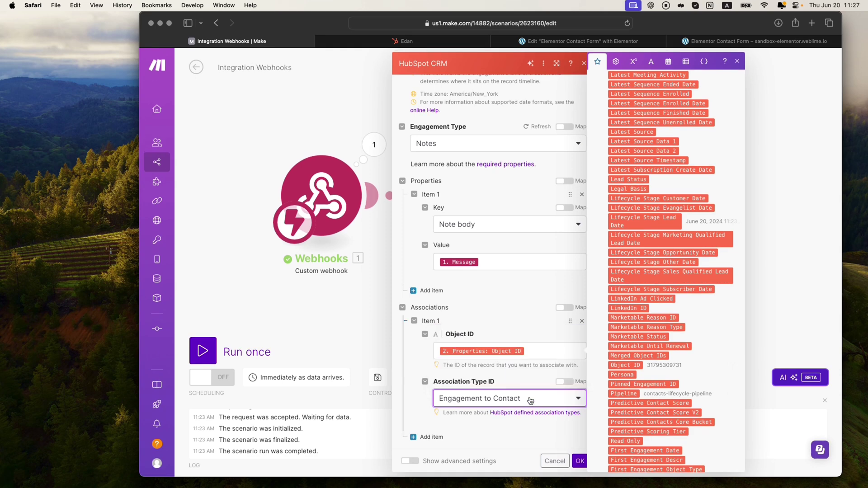
click(580, 461)
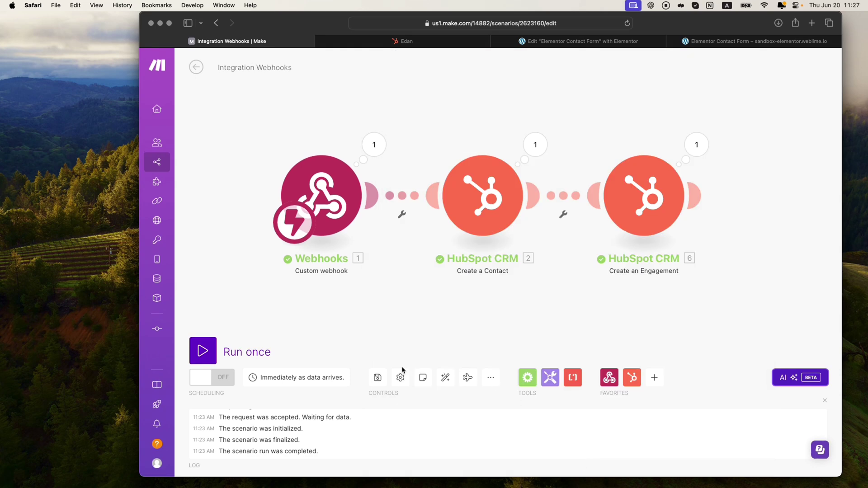
click(377, 377)
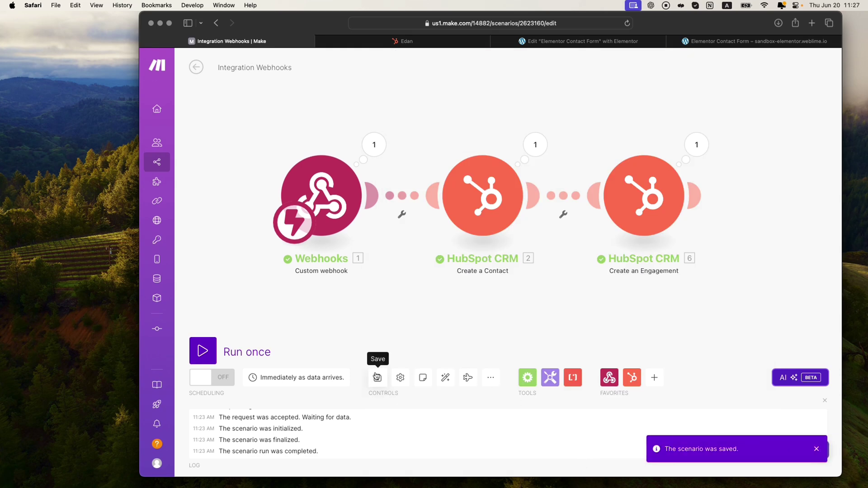
click(209, 356)
click(750, 41)
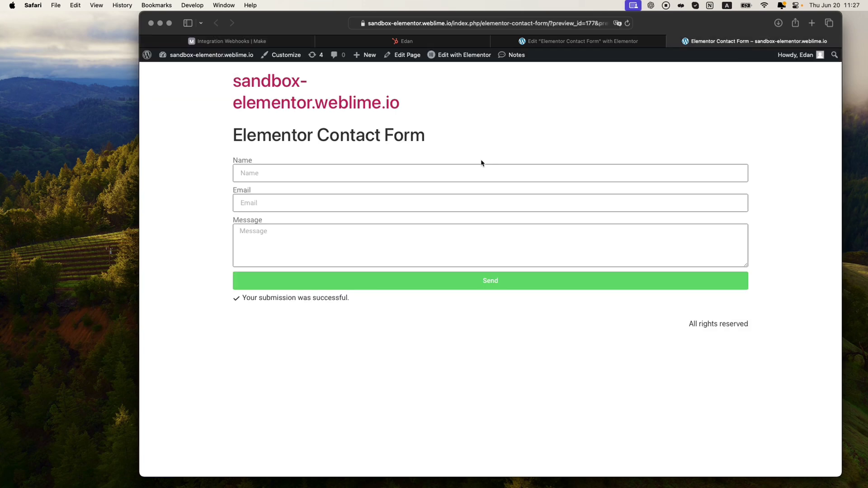
Step: Submit the form with a name, a Gmail address, and message 'This is a test! :)'
click(311, 174)
text(Edan)
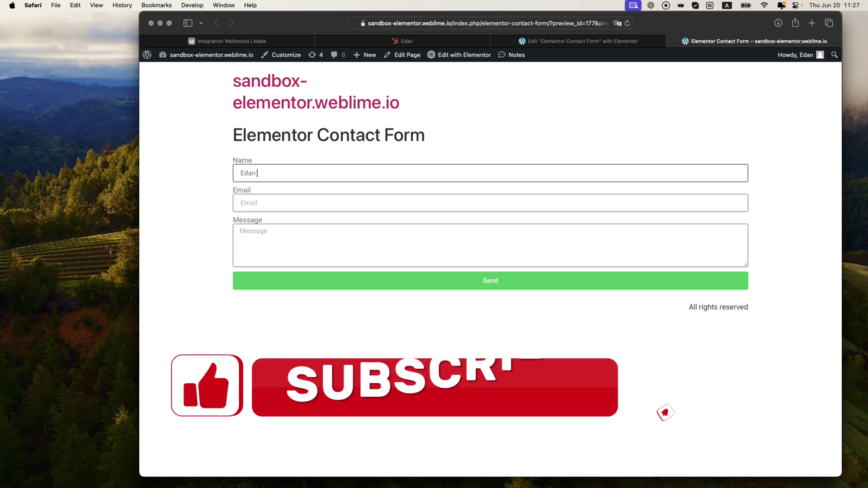
key(Tab)
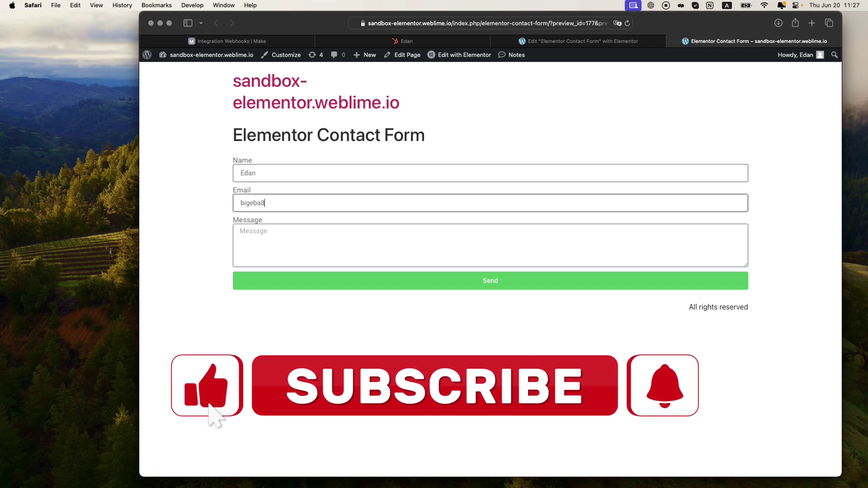
key(Tab)
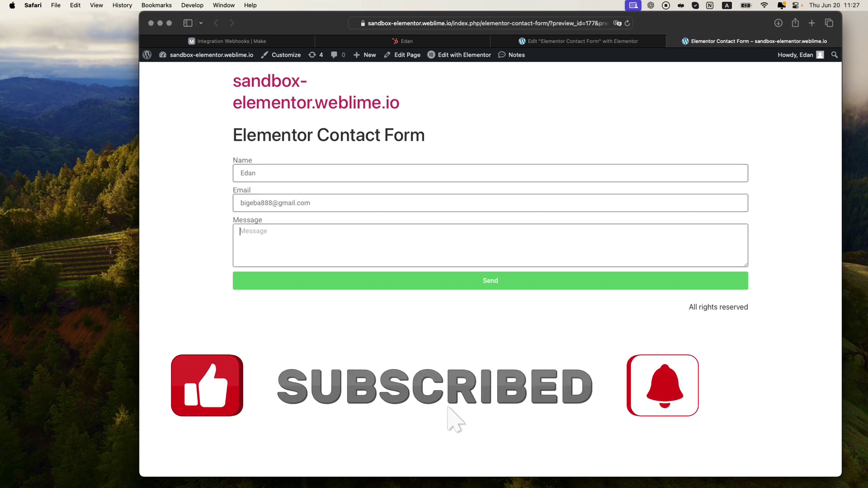
text(This is a test)
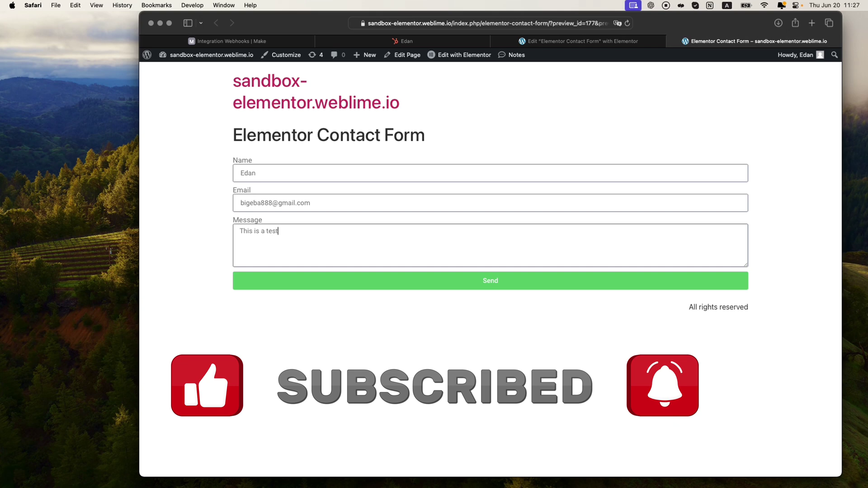
text(! :))
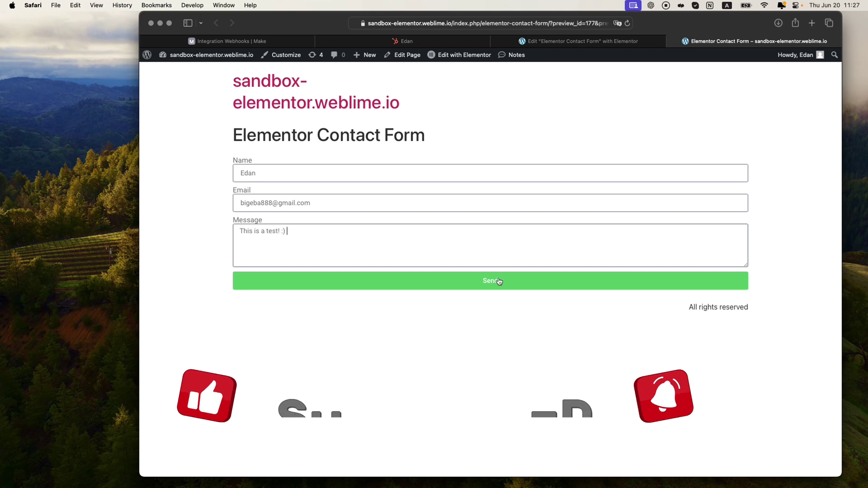
click(499, 280)
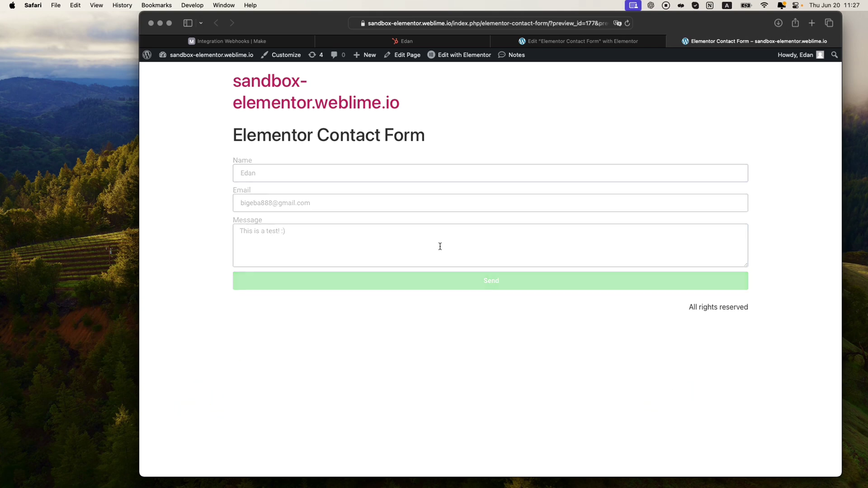
Step: Check the Make run result, then reload HubSpot and go back to the contacts list
click(252, 42)
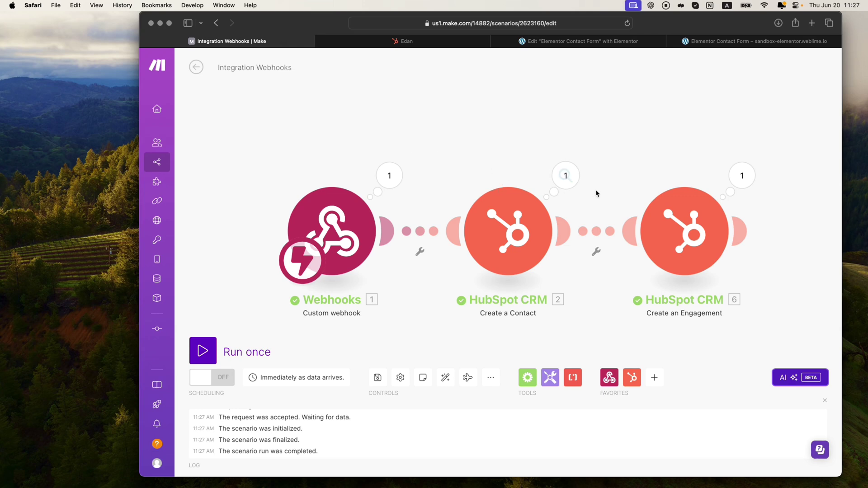
click(439, 42)
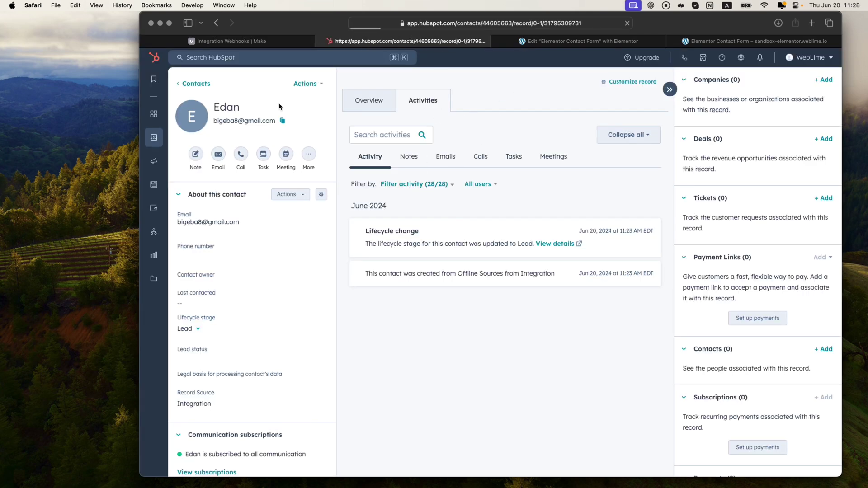
key(super+r)
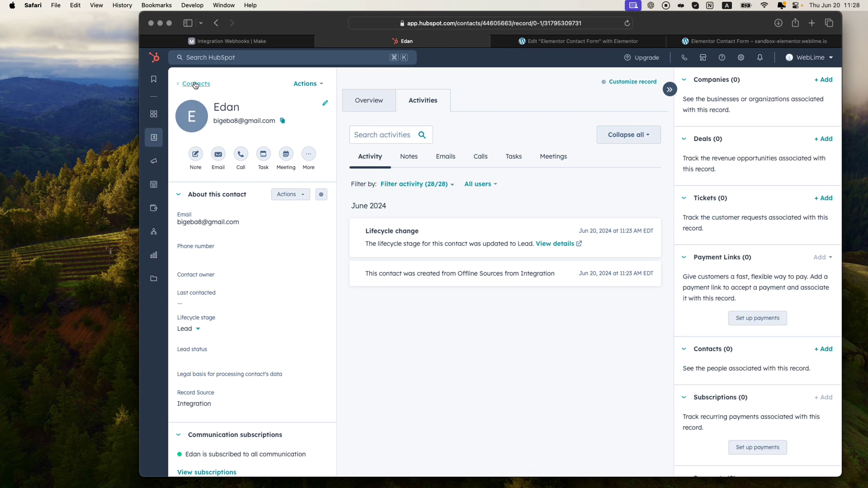
click(192, 84)
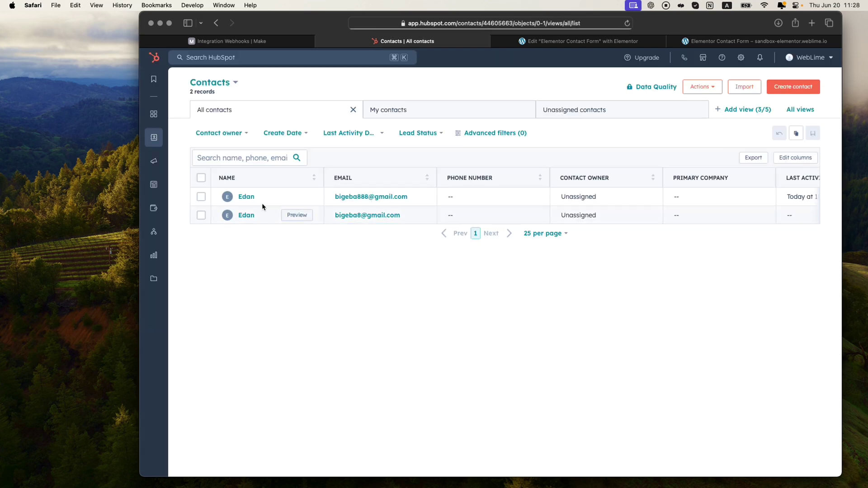
Step: Open the newest contact and read its Note 'This is a test! :)', then return to Make
click(248, 199)
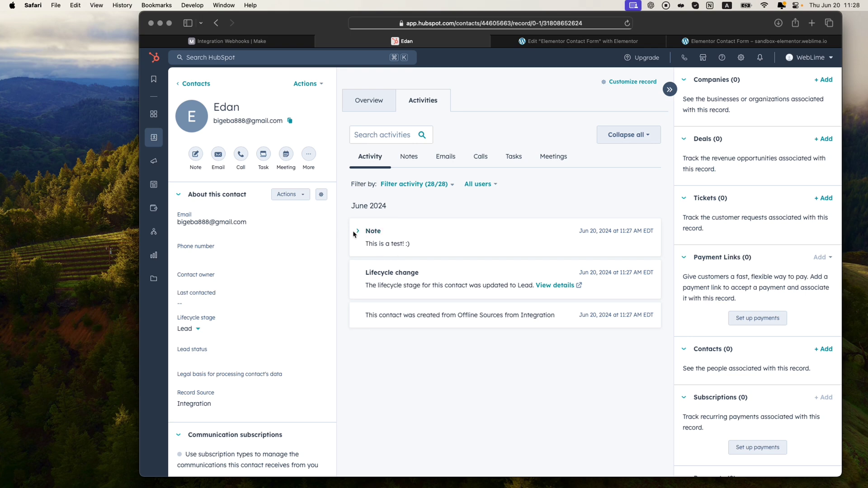
click(357, 231)
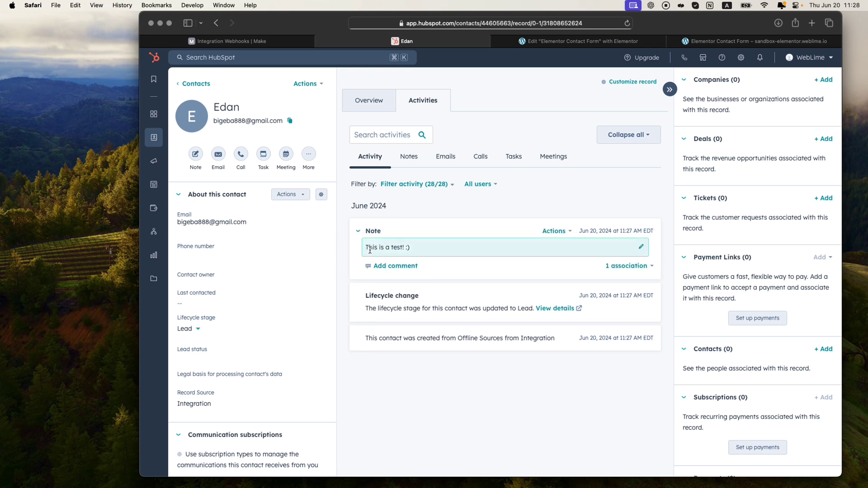
drag(369, 250, 413, 249)
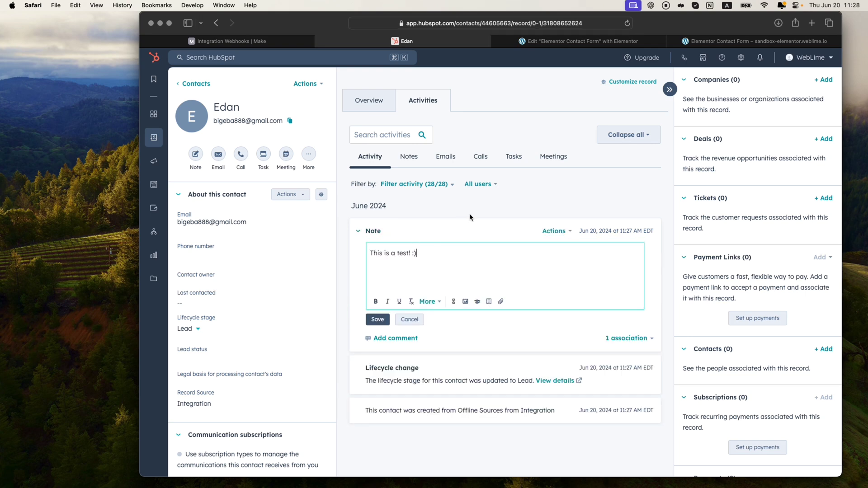
drag(220, 110, 248, 120)
click(417, 253)
click(261, 42)
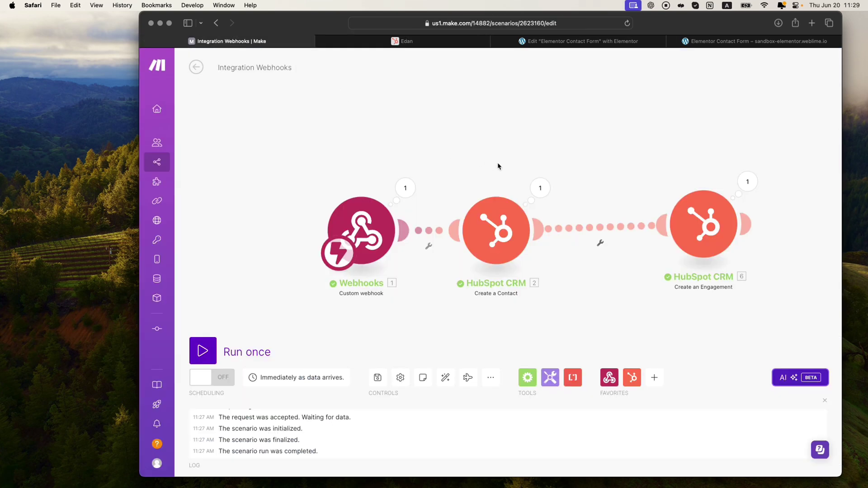
Step: Pan the canvas and drag the Create an Engagement module left so all three modules align
drag(498, 166, 501, 147)
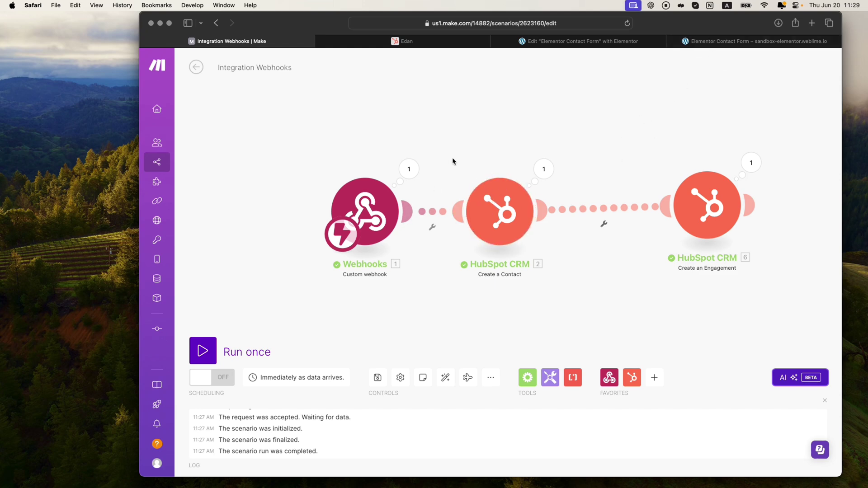
drag(466, 161, 459, 155)
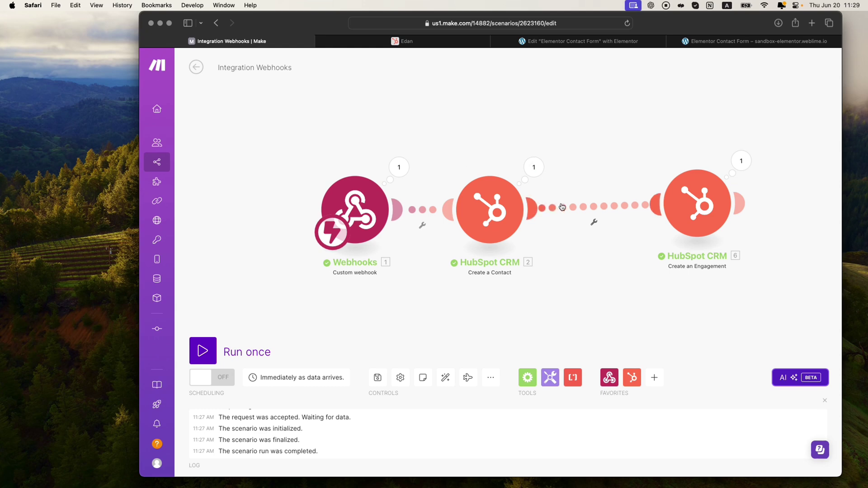
drag(587, 179, 584, 195)
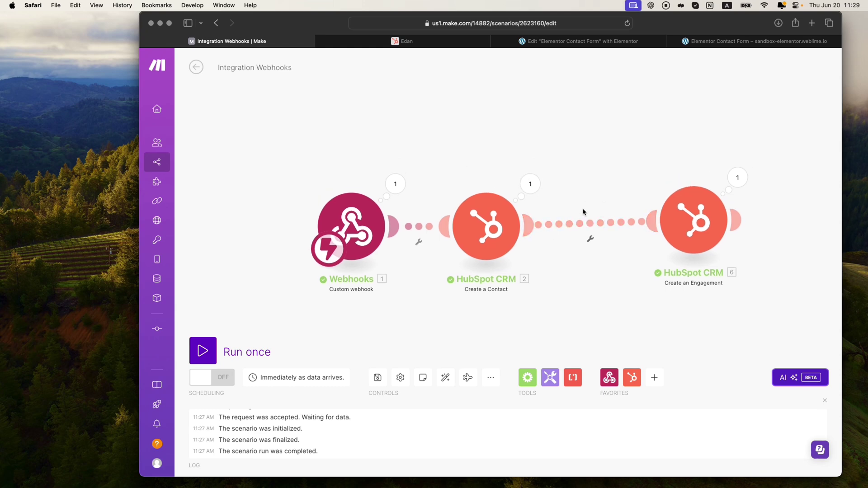
click(735, 41)
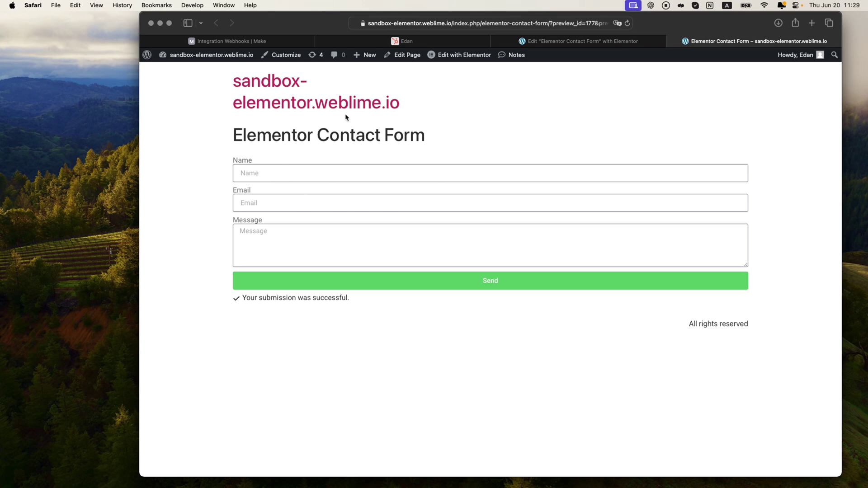
click(255, 42)
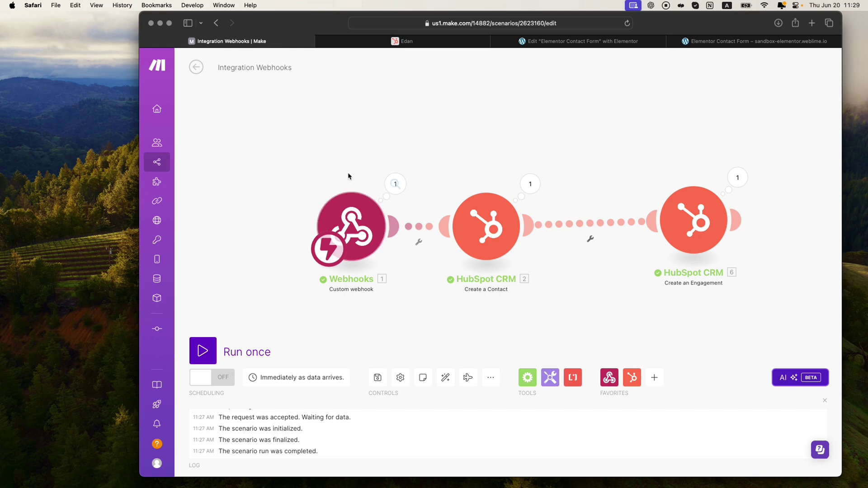
drag(419, 145, 415, 136)
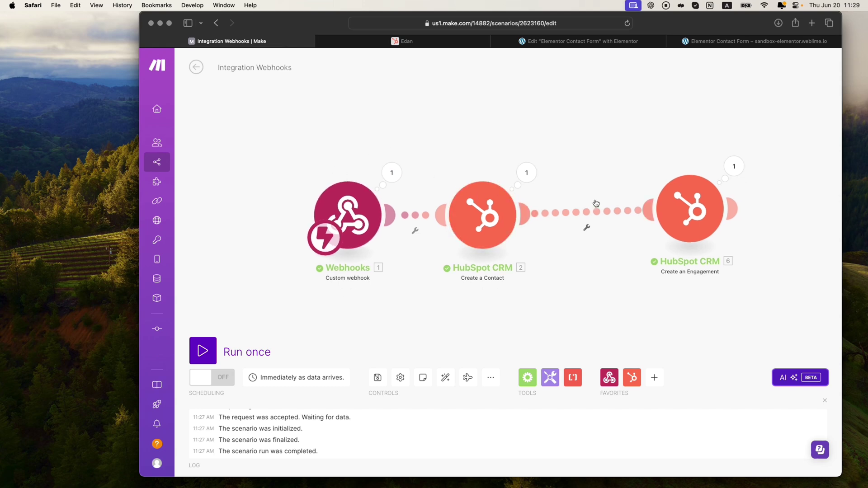
drag(695, 203, 676, 210)
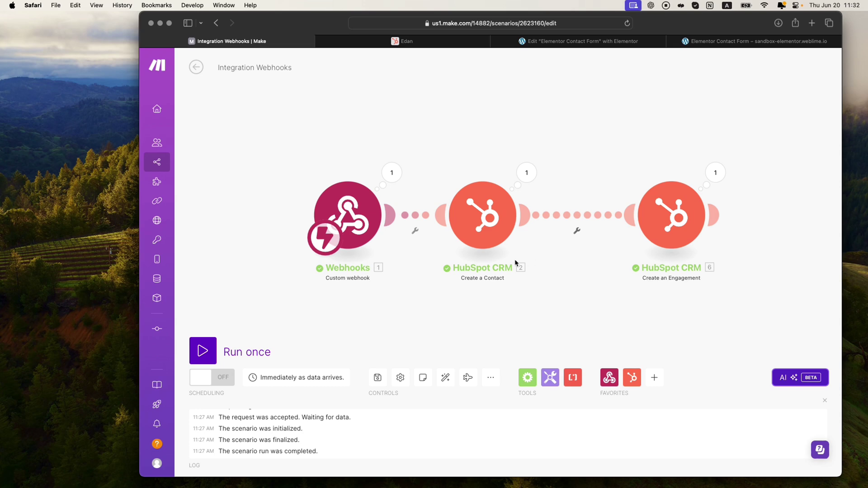
Step: Replace the First Name mapping with the start of a get( split( formula
click(493, 226)
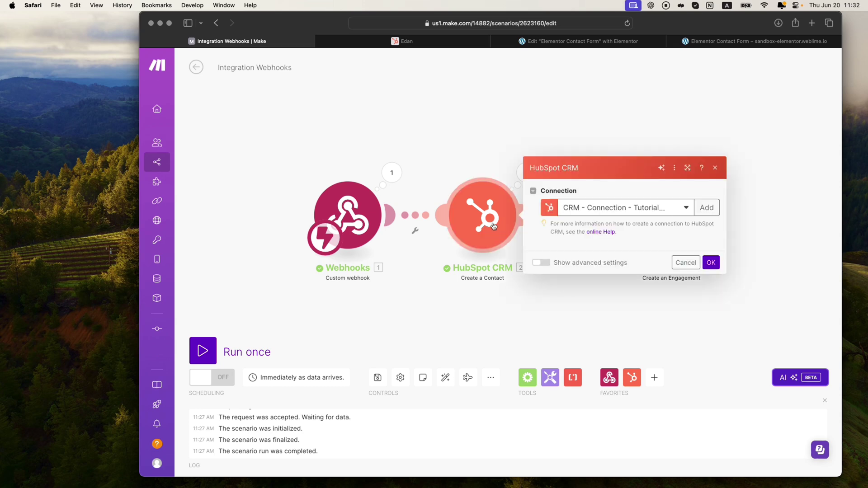
click(609, 357)
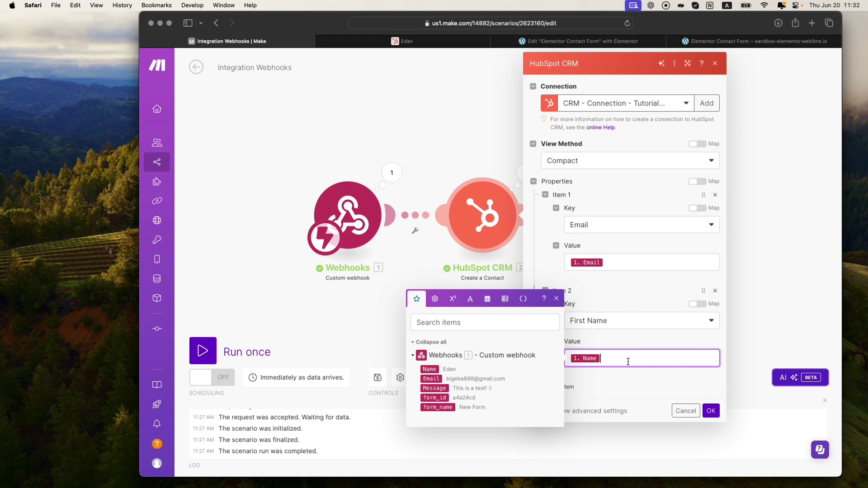
key(BackSpace)
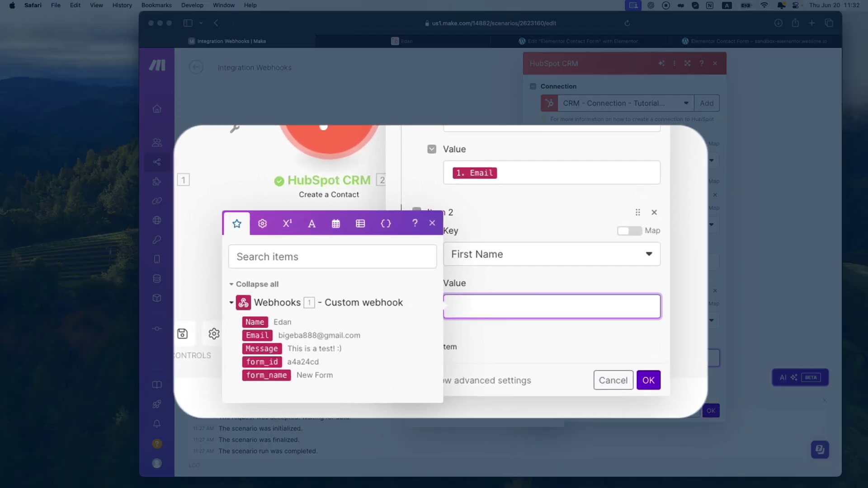
text(get()
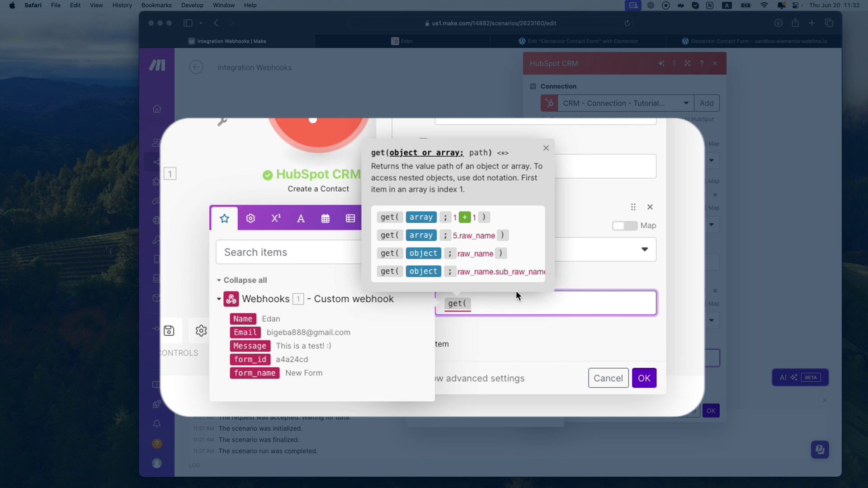
text(split()
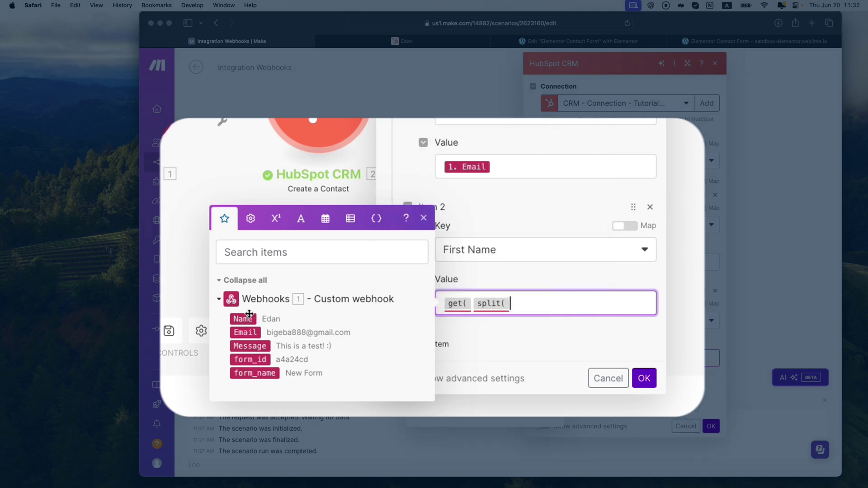
Step: Insert the submitted Name and a ; separator into the split( formula
drag(243, 321, 527, 316)
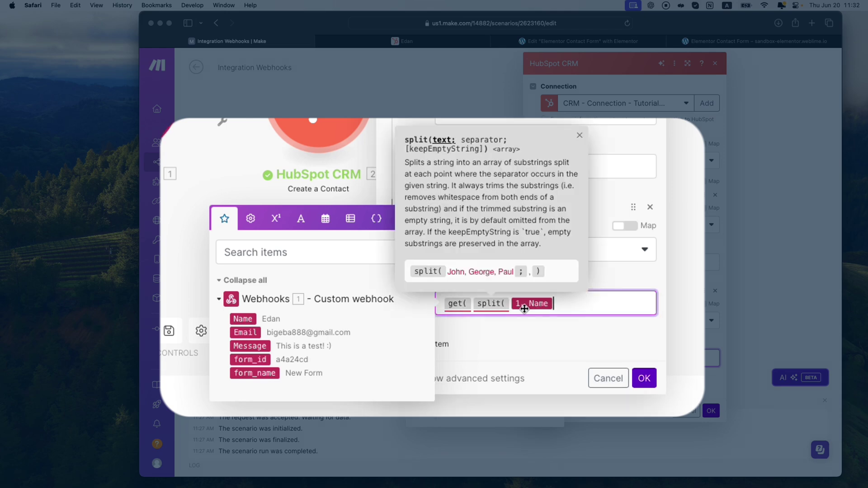
mouse_move(488, 306)
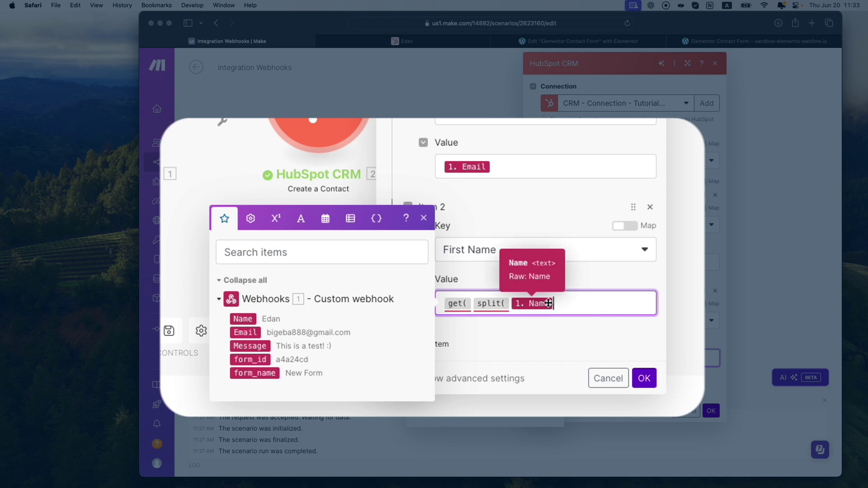
text(;)
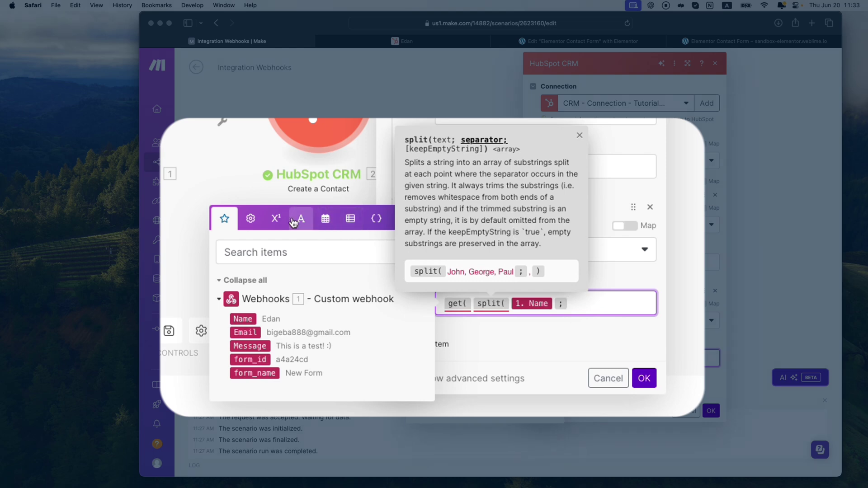
click(252, 219)
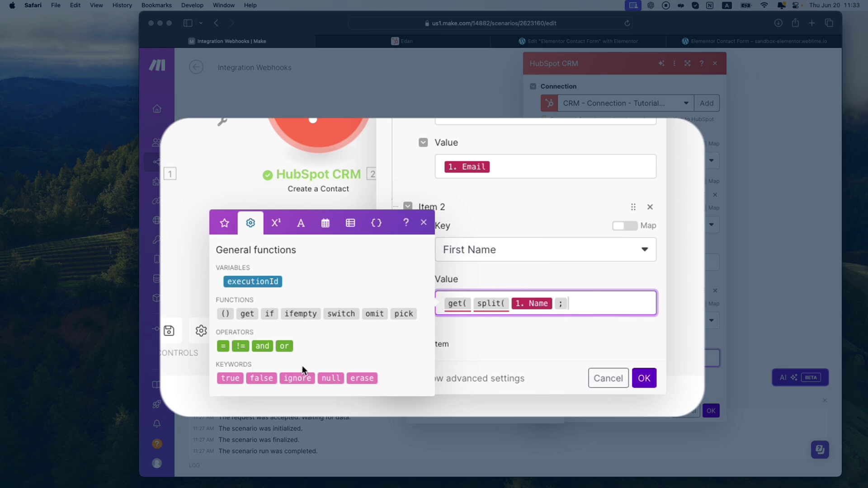
click(285, 223)
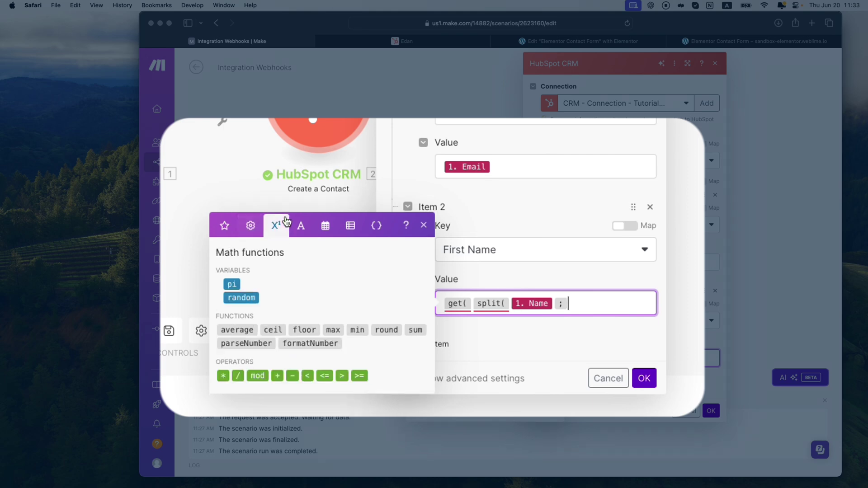
click(300, 226)
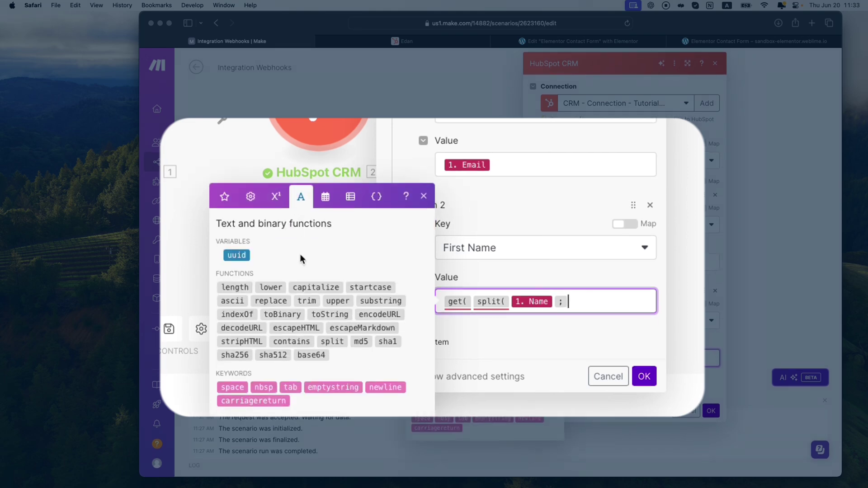
Step: Add the space keyword, close the formula with ) ;1 ), and save the scenario
drag(232, 389, 520, 318)
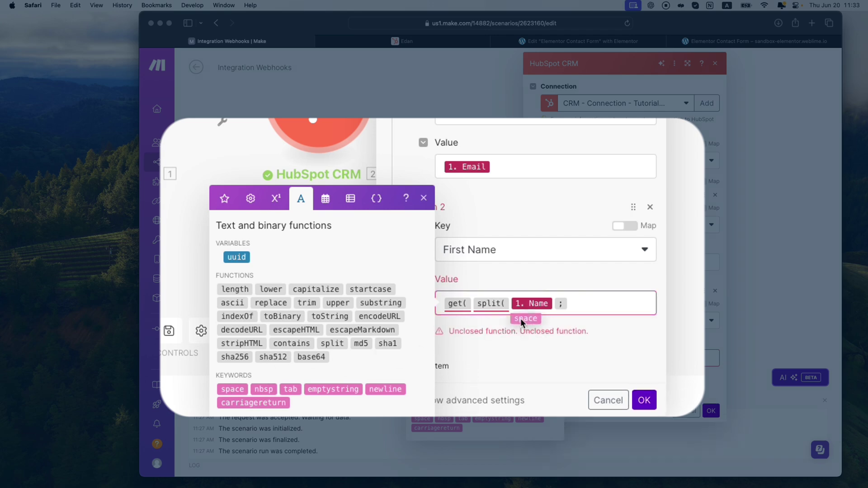
drag(595, 297, 594, 299)
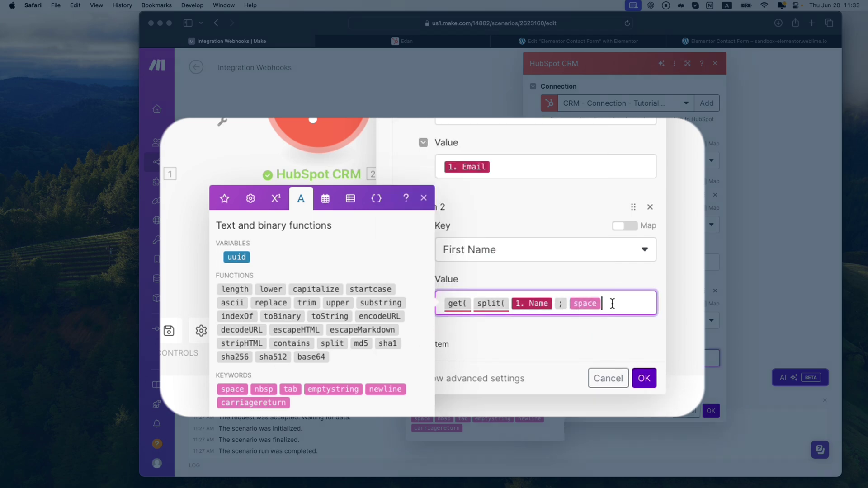
text() )
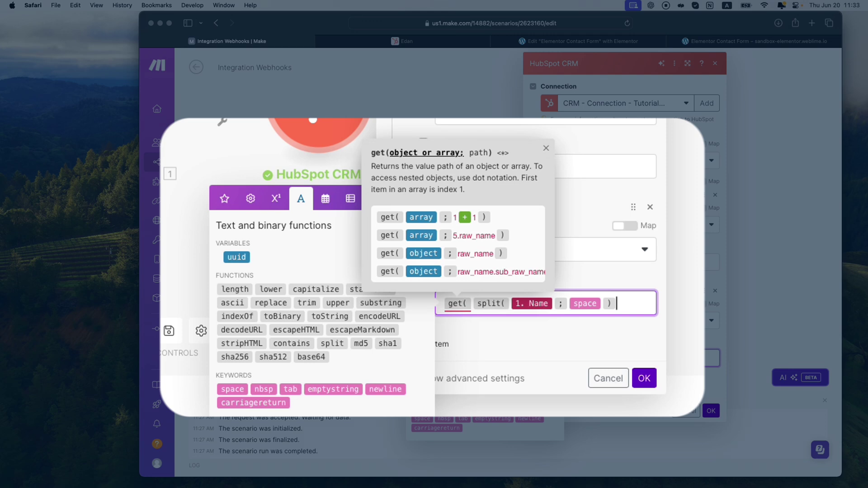
text(;)
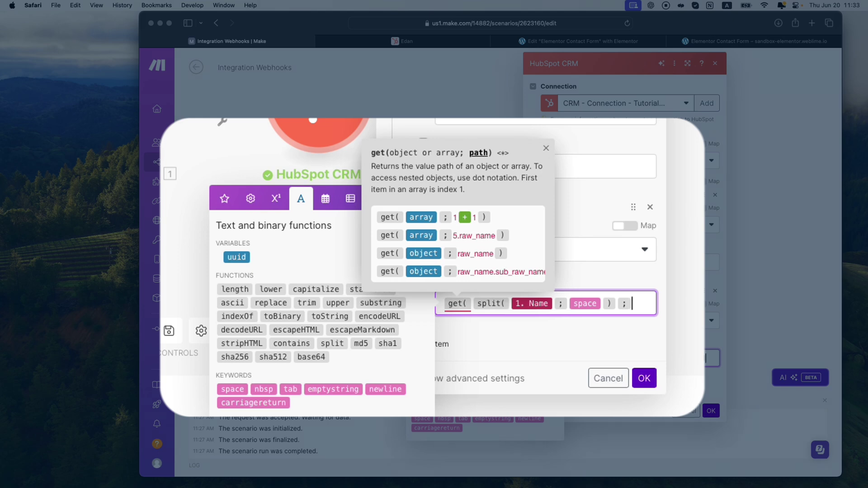
text(1 )
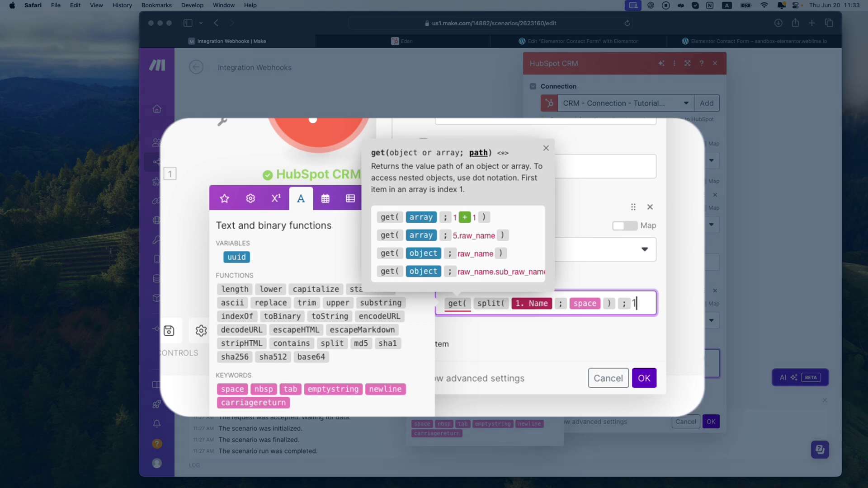
text())
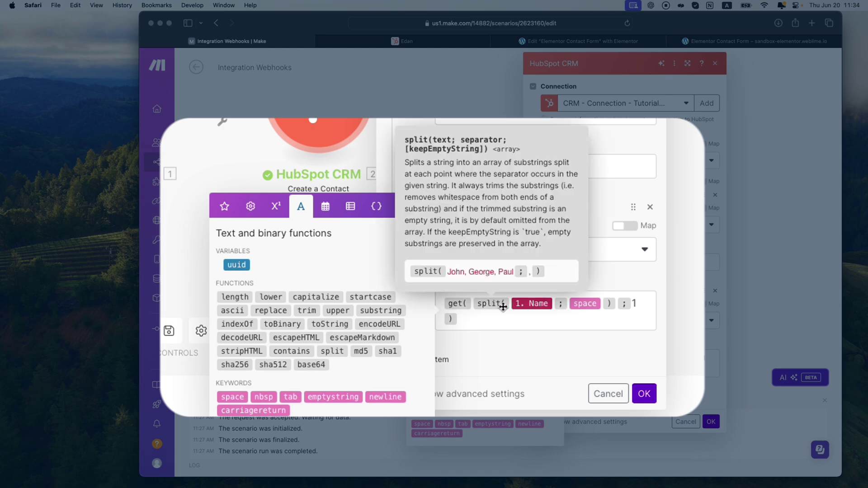
mouse_move(529, 306)
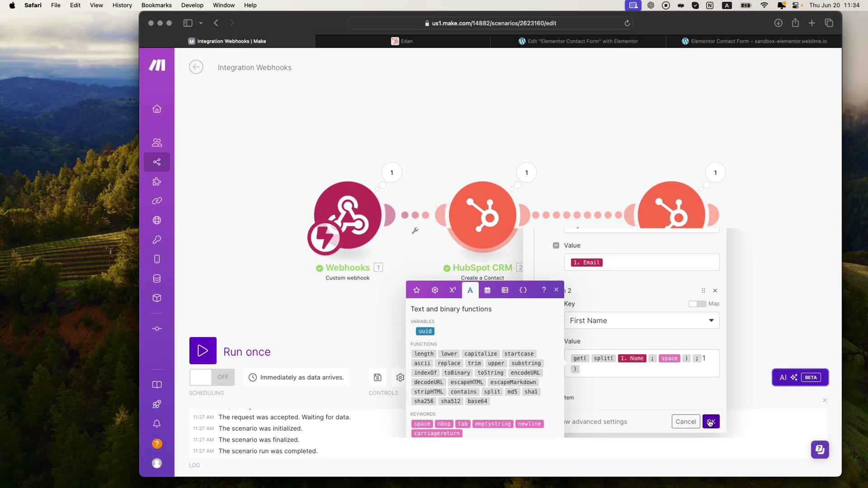
click(377, 378)
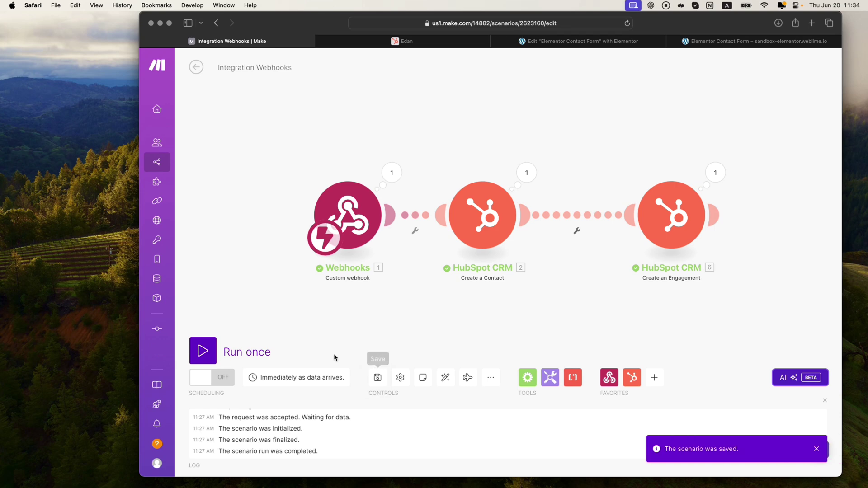
Step: Run the scenario once and submit the form with name, email and message 'This is another test! :)'
click(203, 351)
click(742, 41)
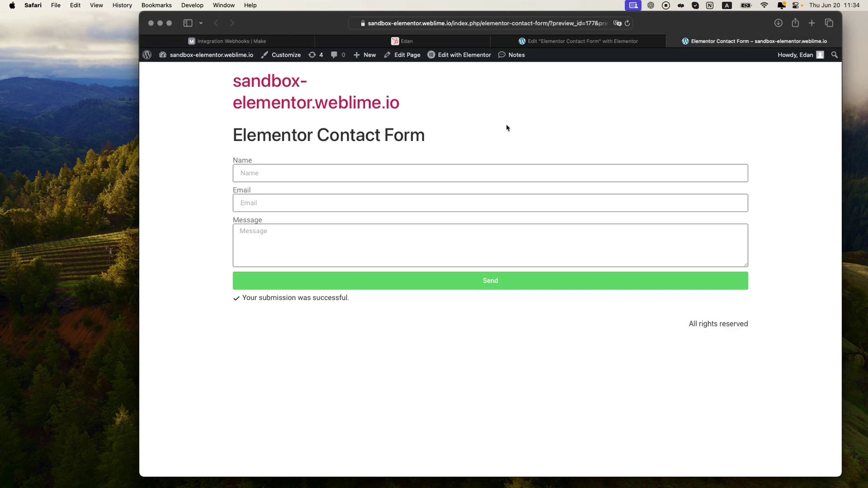
click(310, 173)
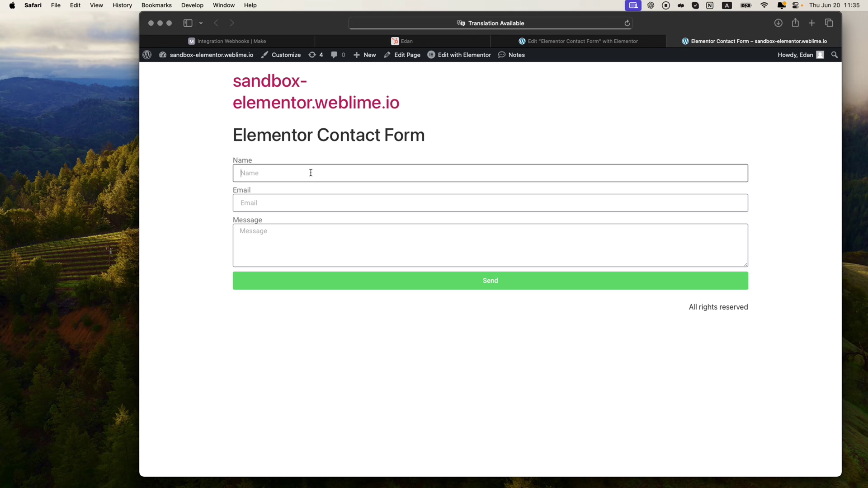
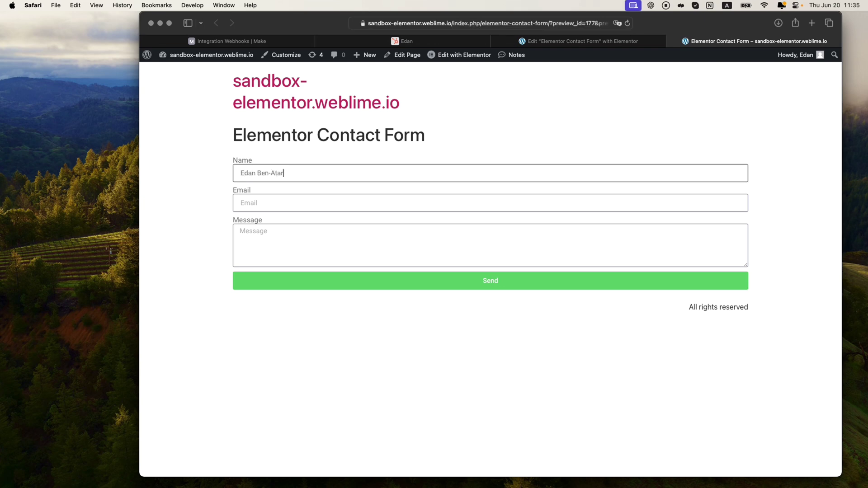
click(271, 203)
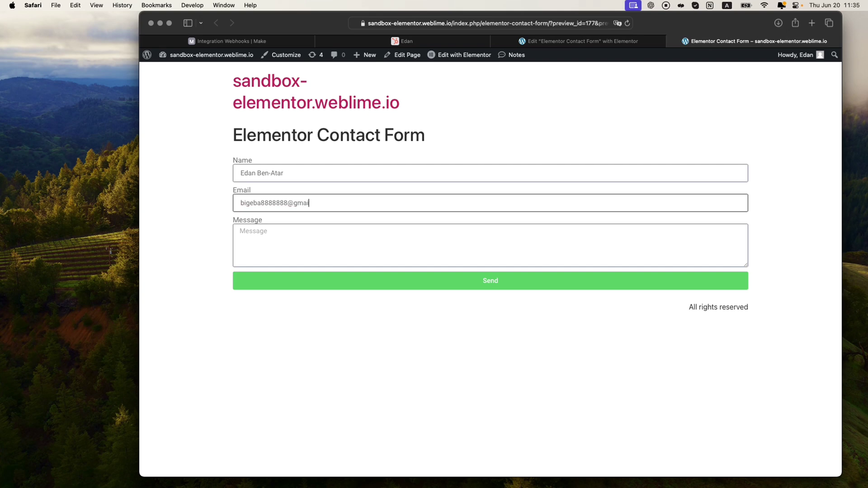
text(m)
click(253, 231)
text(This is another test! :))
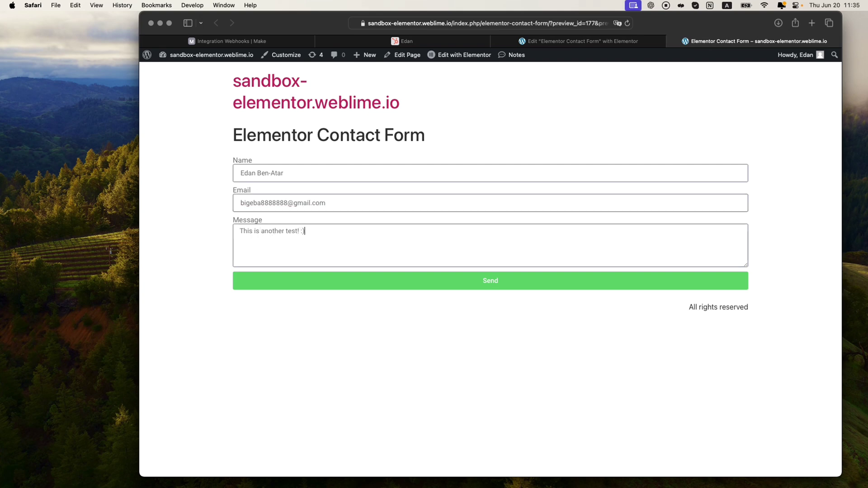
click(528, 282)
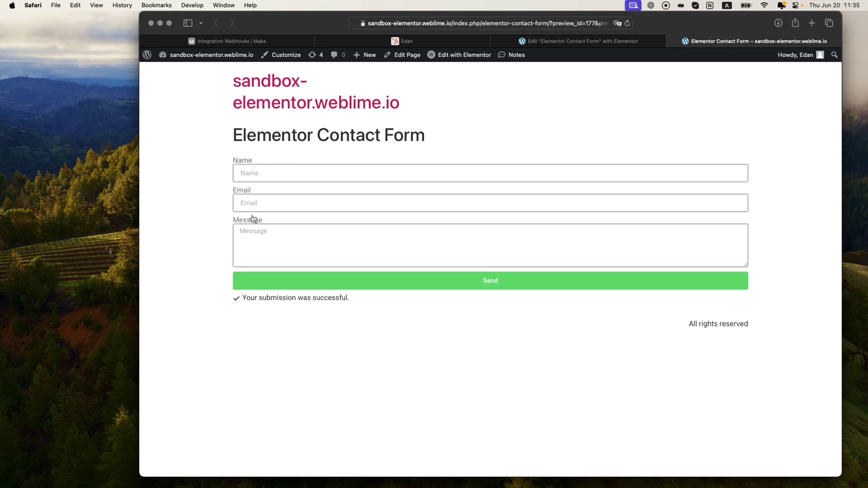
click(407, 41)
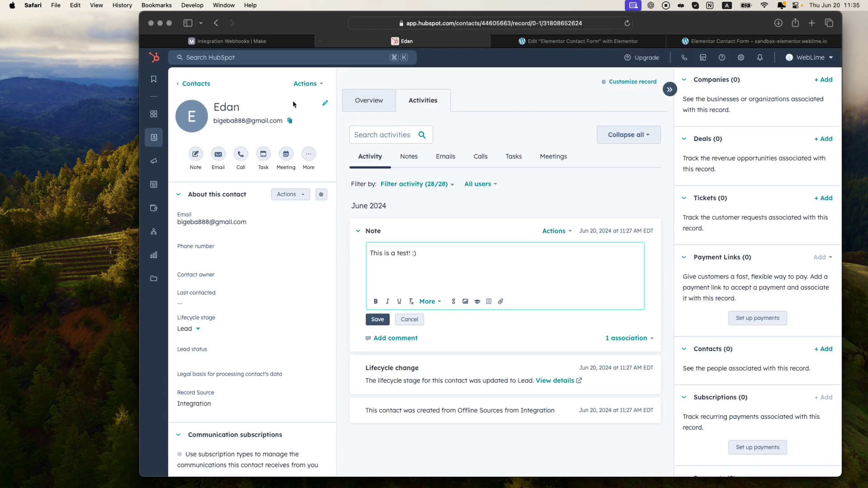
Step: Reload HubSpot contacts, check the newest contact's note, then stop the Make run
click(186, 84)
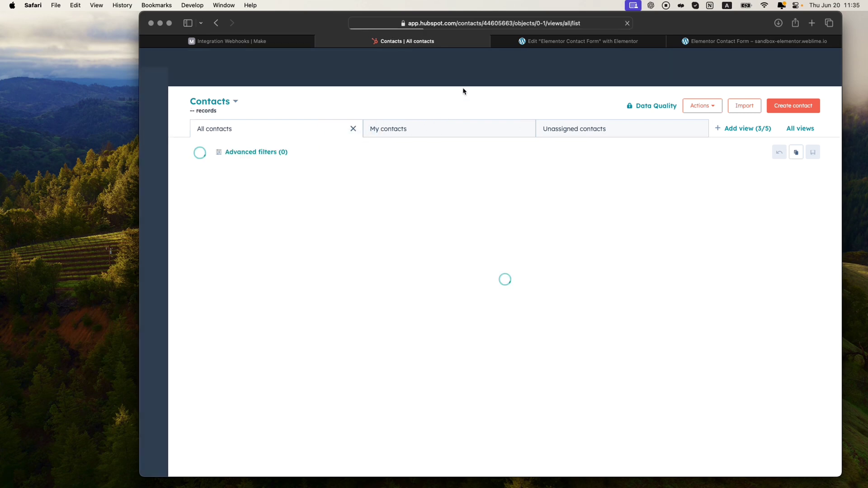
key(super+r)
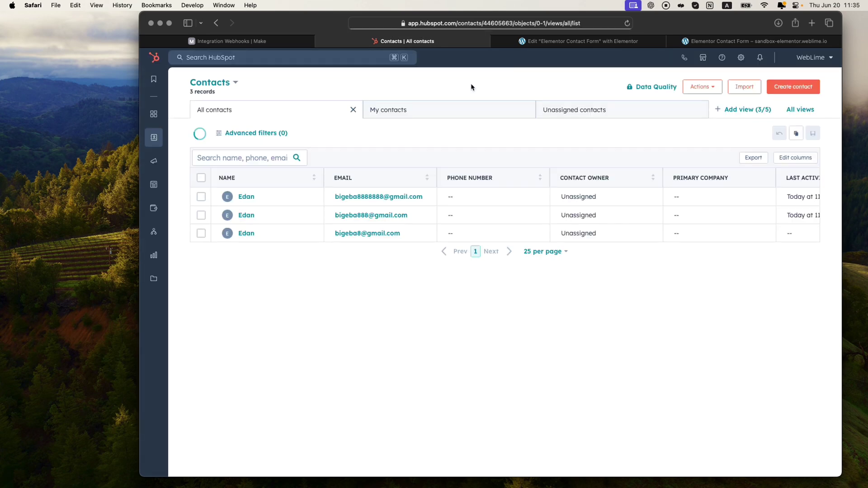
click(246, 197)
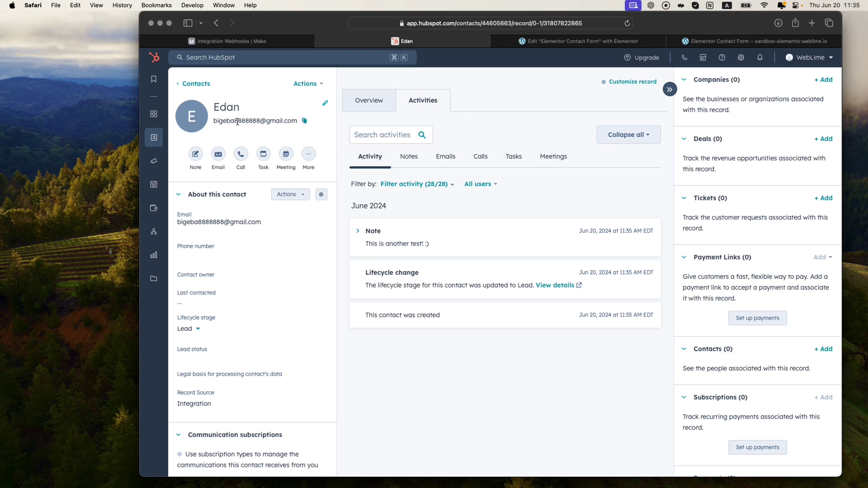
click(278, 43)
click(218, 358)
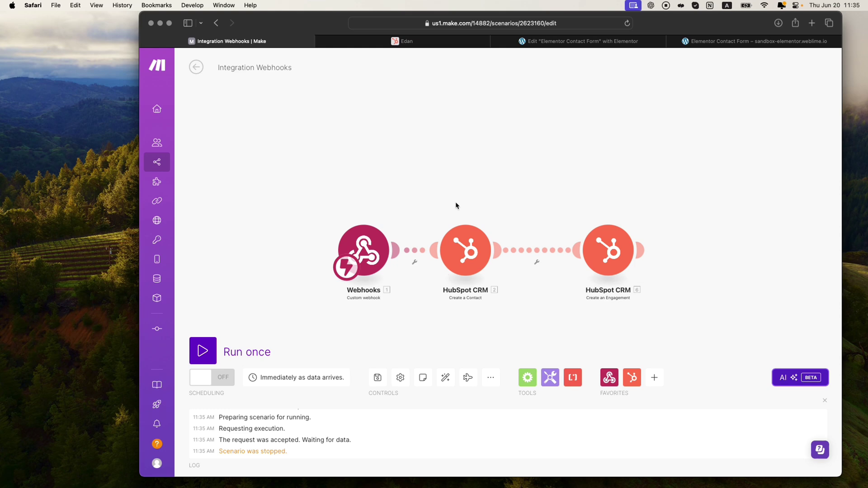
Step: Add a third contact property item with the key Last Name
click(473, 229)
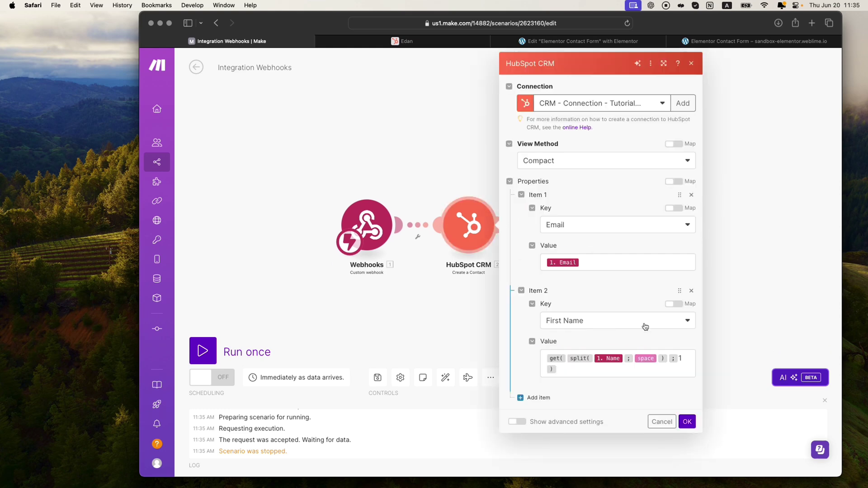
click(538, 398)
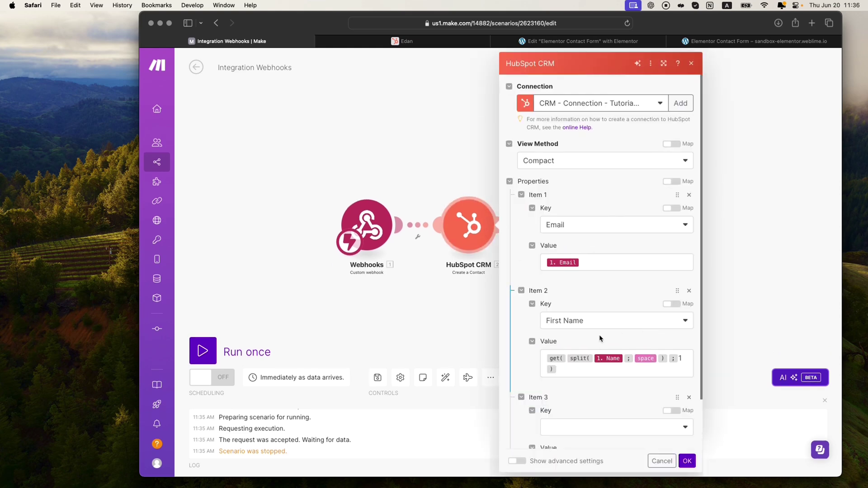
scroll(600, 339, down, 3)
click(601, 371)
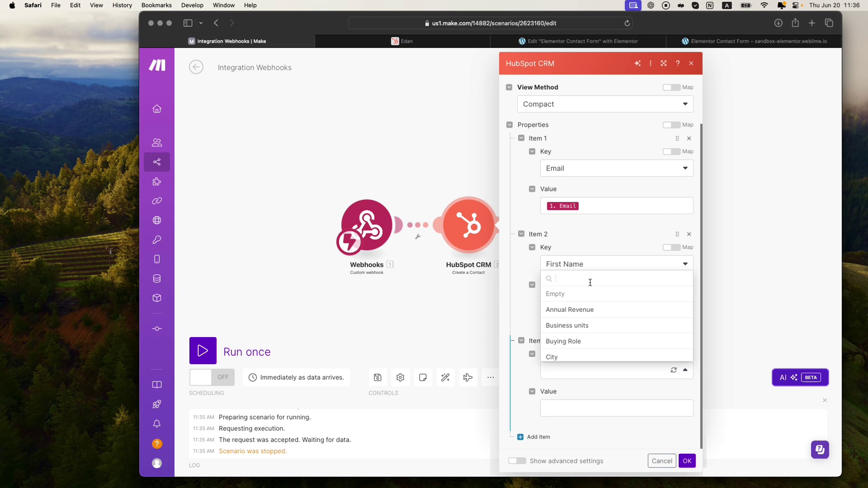
text(name)
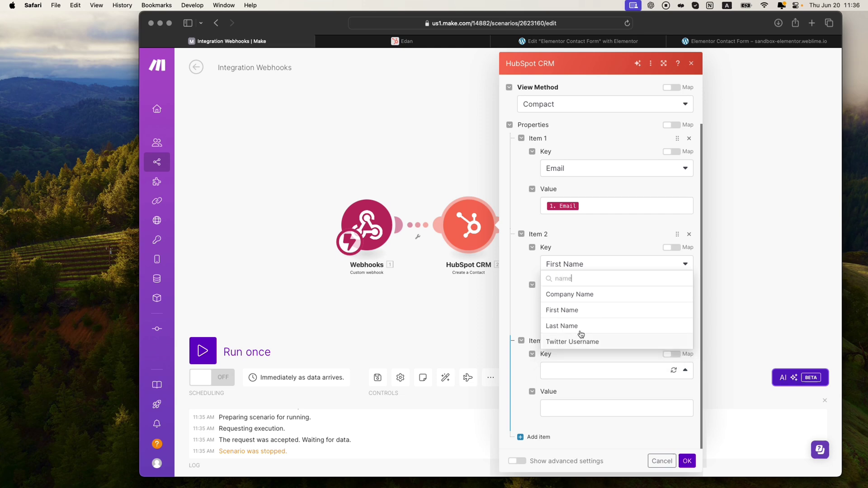
click(581, 327)
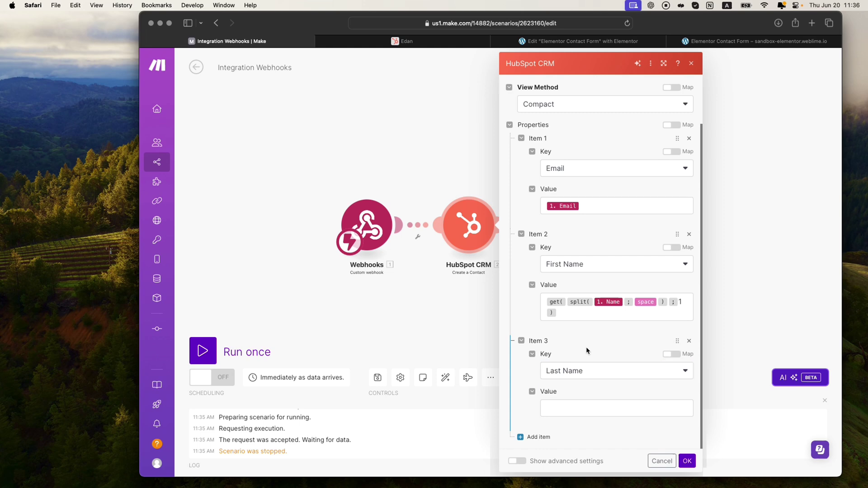
Step: Copy the First Name formula into Last Name, changing the word index to 2
click(579, 316)
key(super+a)
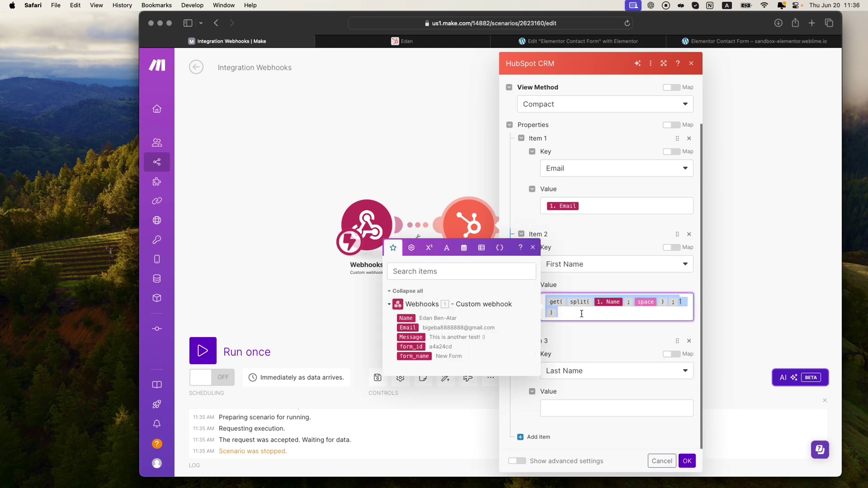
key(super+c)
click(571, 407)
key(super+v)
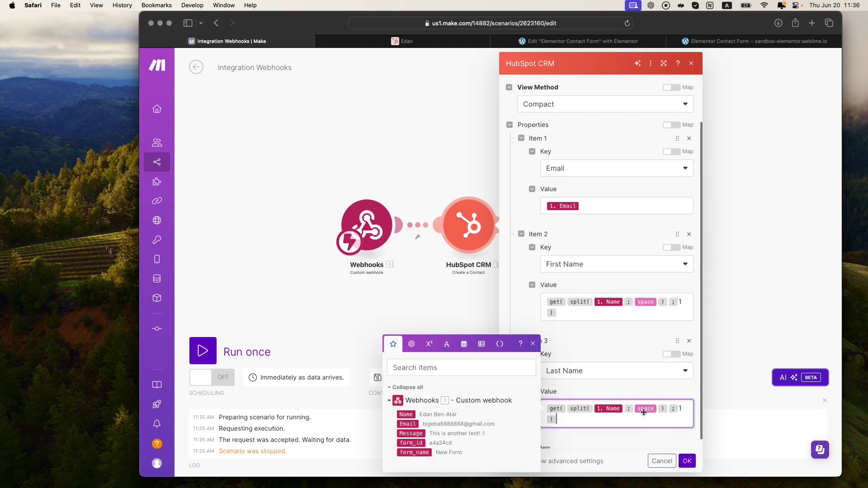
click(682, 411)
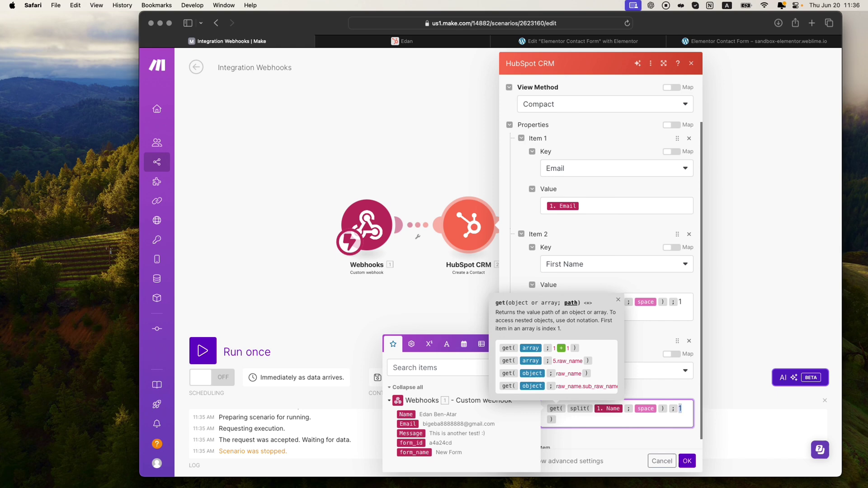
click(684, 437)
click(687, 460)
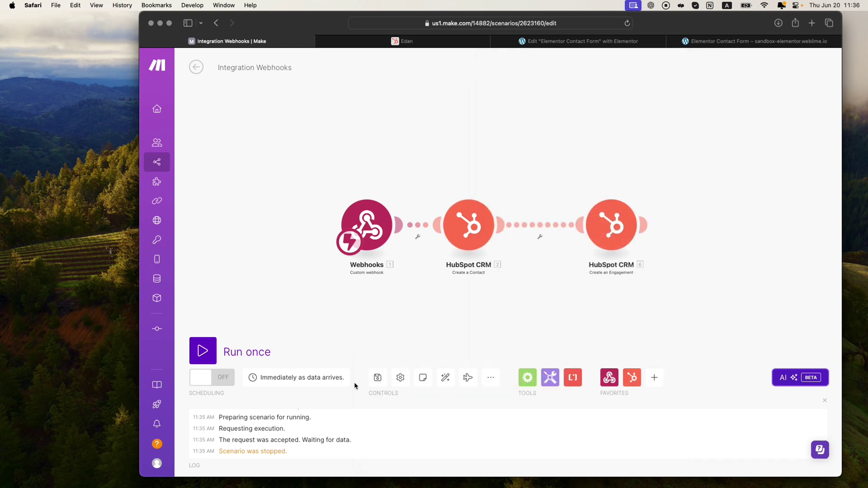
Step: Save the scenario, start a single test run, and go to the form page
click(376, 378)
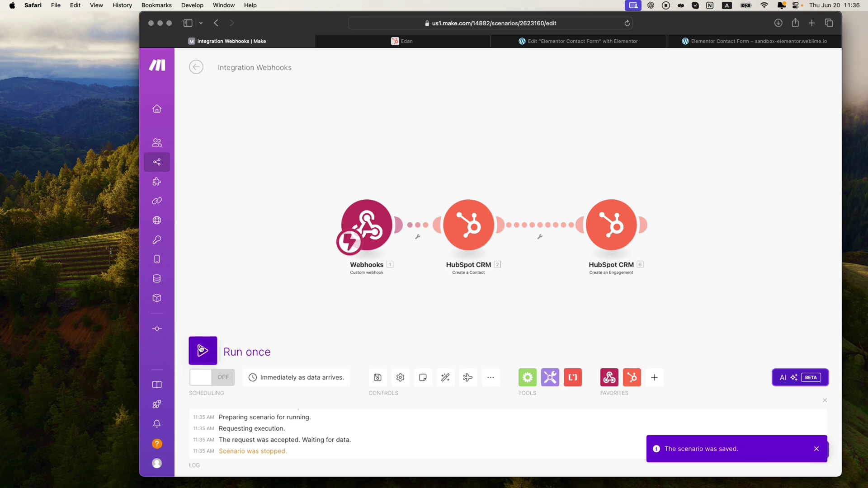
click(202, 351)
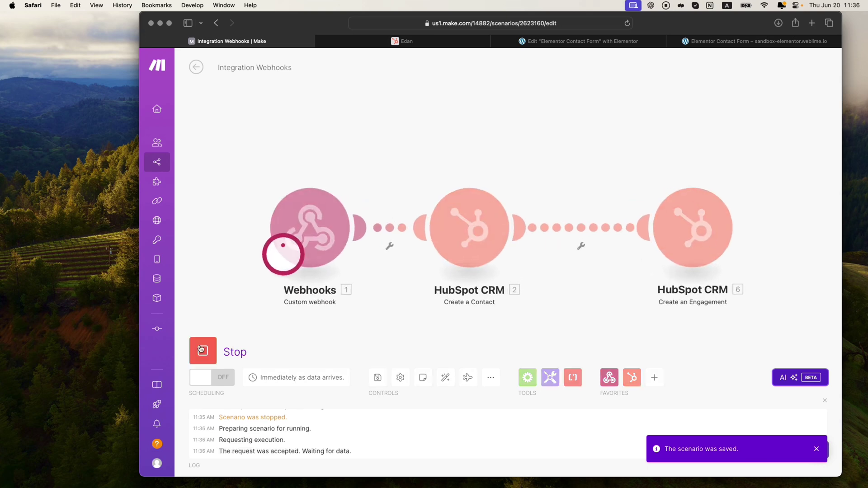
click(726, 41)
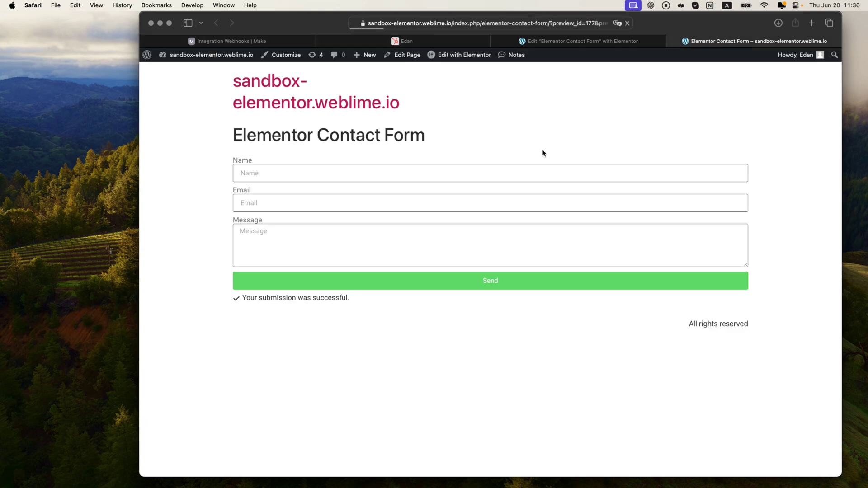
Step: Submit the form with a full name, a gmail test address and the message 'This is a test'
click(301, 175)
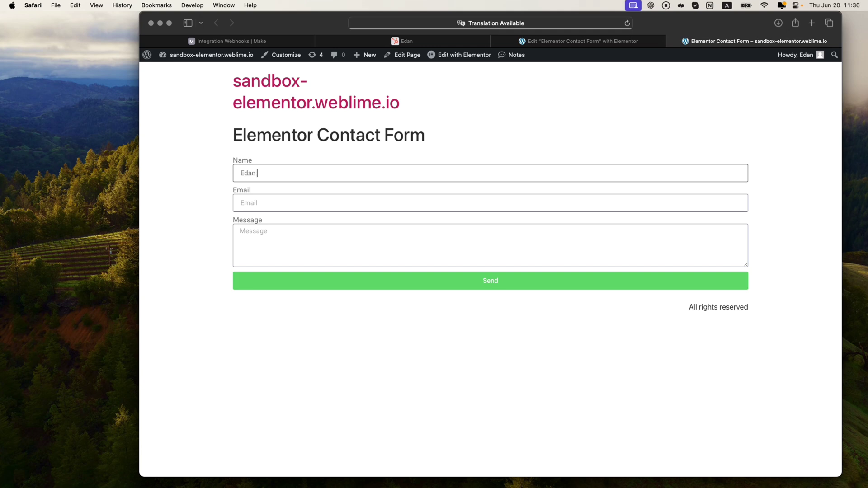
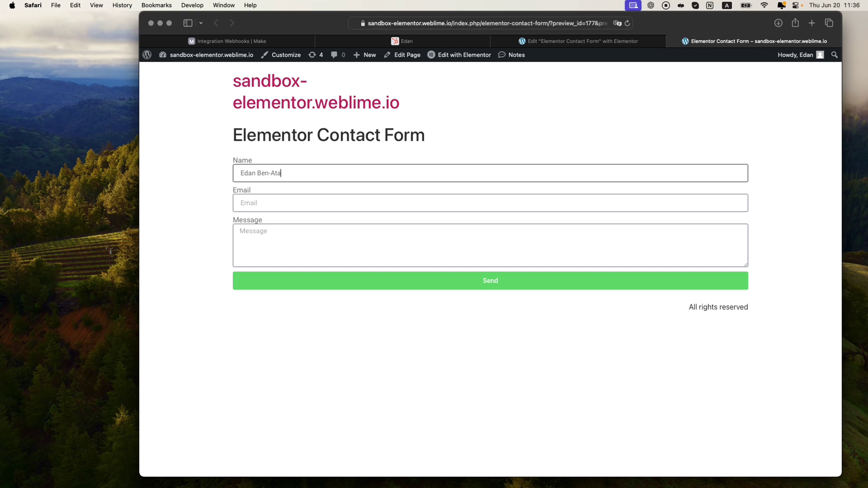
key(Tab)
text(bigeba)
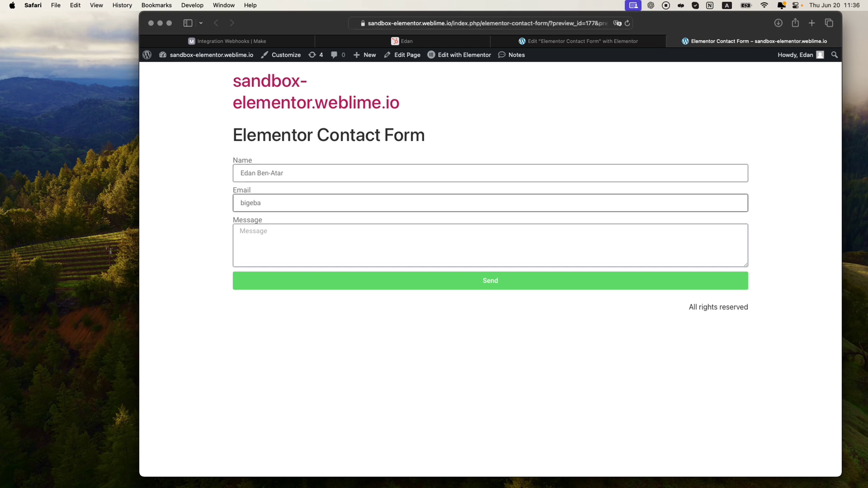
key(super+a)
text(test@gmail.com)
key(Tab)
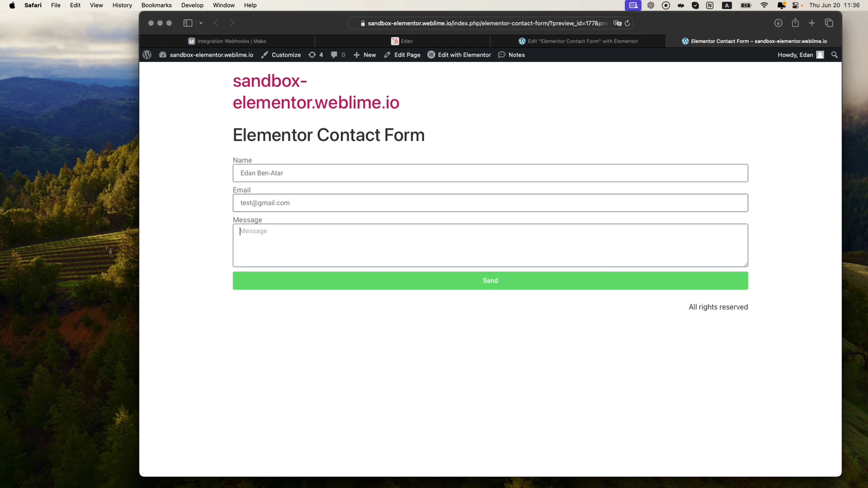
text(This is a test)
click(434, 276)
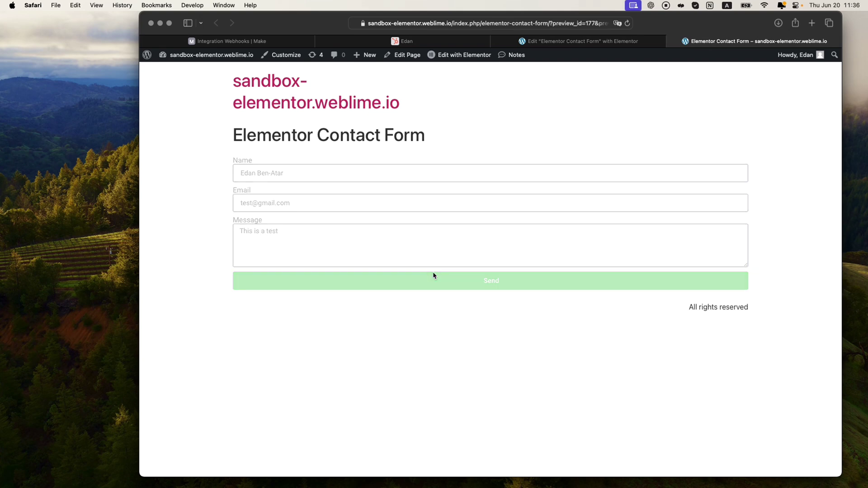
click(262, 41)
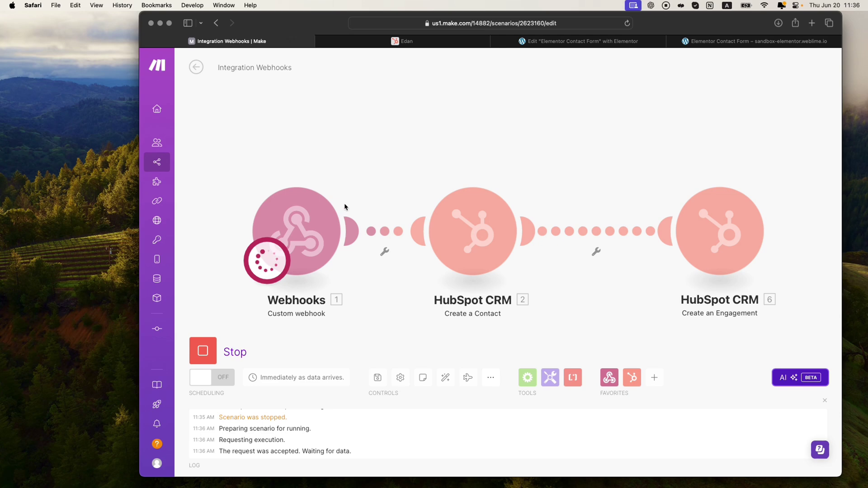
Step: Pan the scenario view to watch each module process one bundle
scroll(376, 182, down, 3)
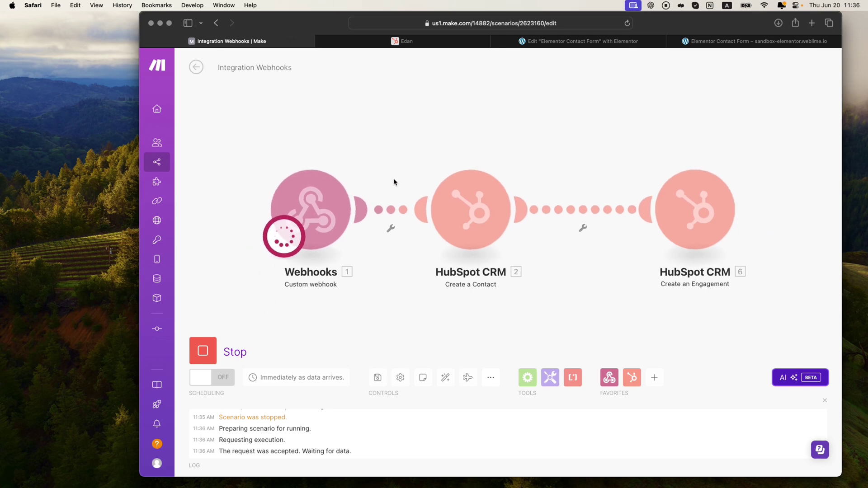
drag(393, 181, 393, 188)
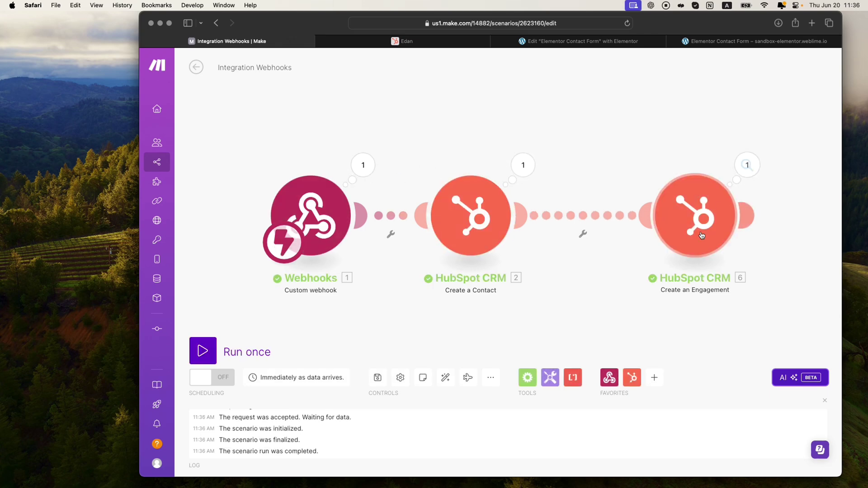
drag(662, 282, 655, 281)
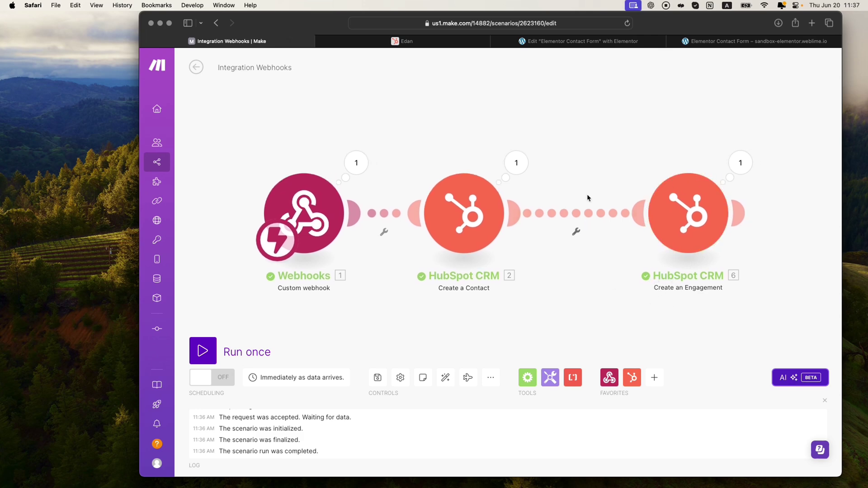
Step: Open the new HubSpot contact and verify its First Name and Last Name are separate
click(423, 40)
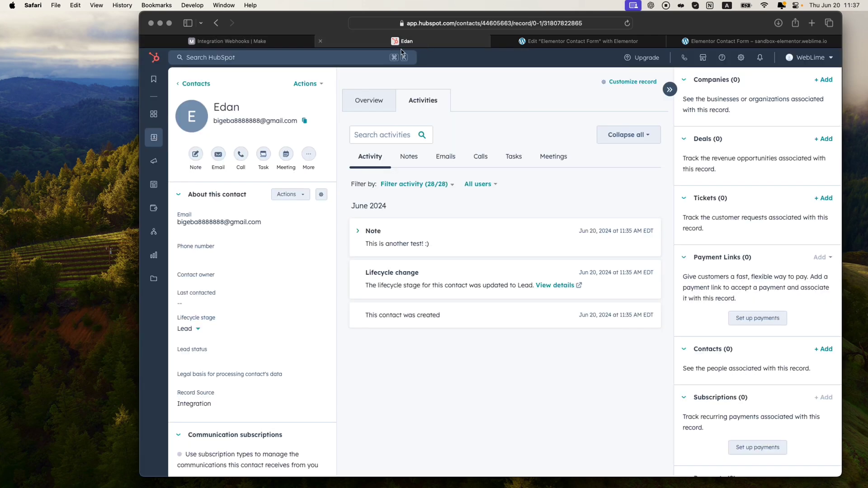
click(195, 84)
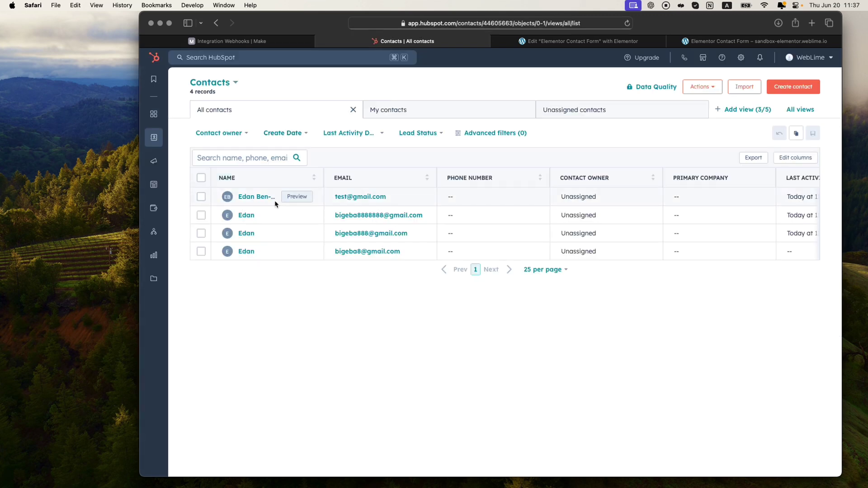
click(254, 195)
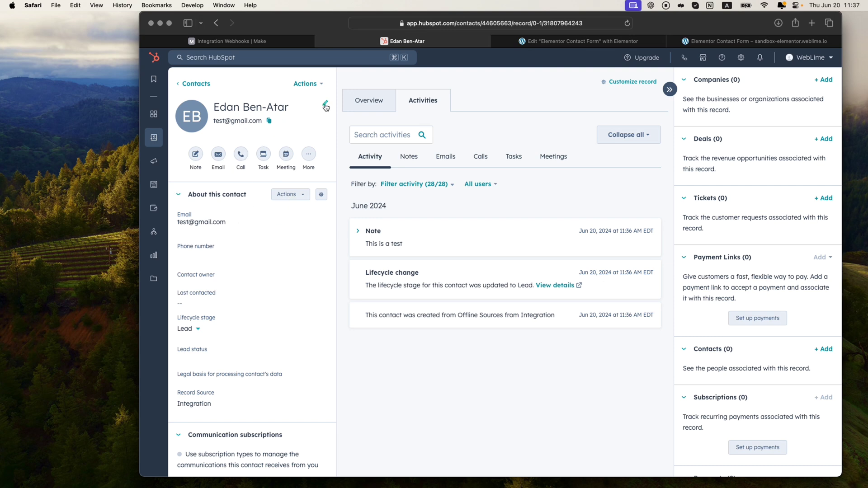
click(326, 106)
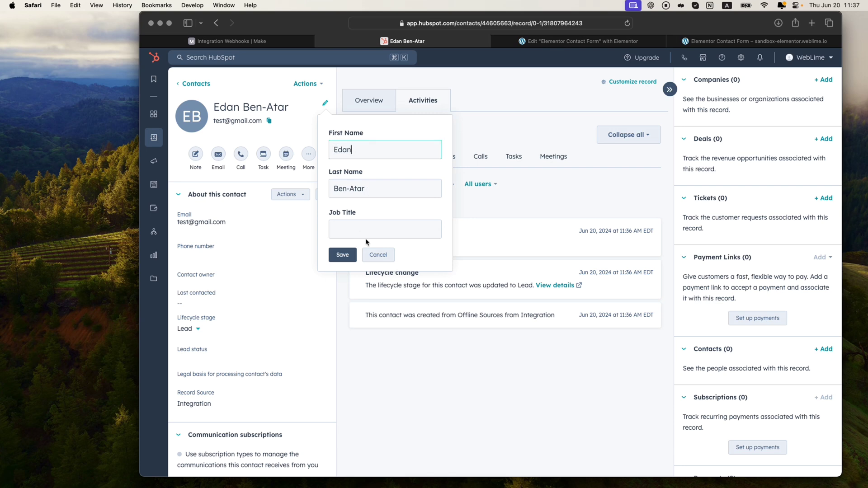
click(384, 253)
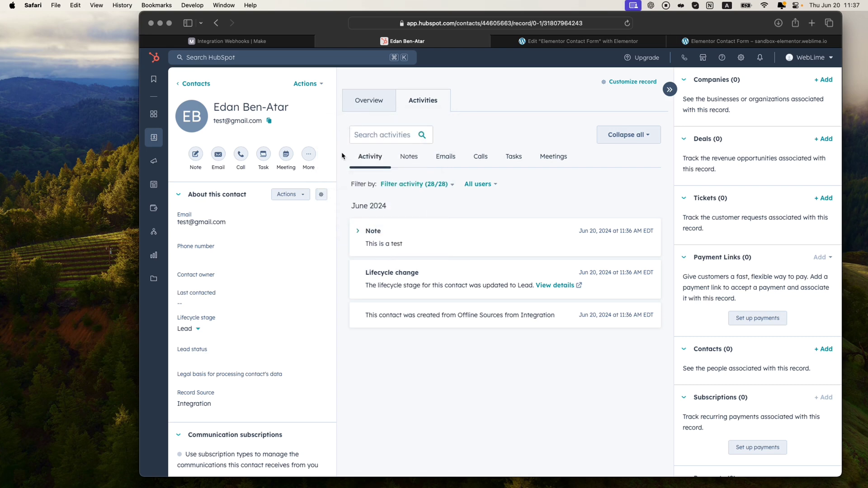
click(313, 85)
click(356, 89)
click(325, 104)
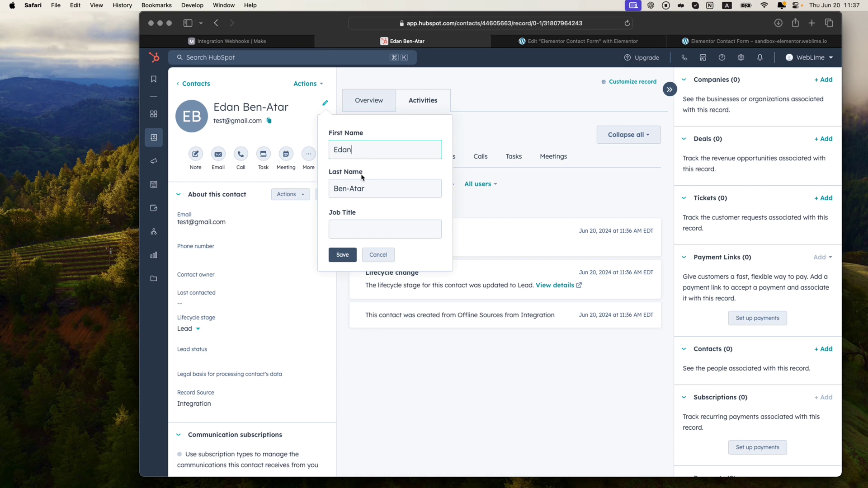
click(375, 254)
click(276, 44)
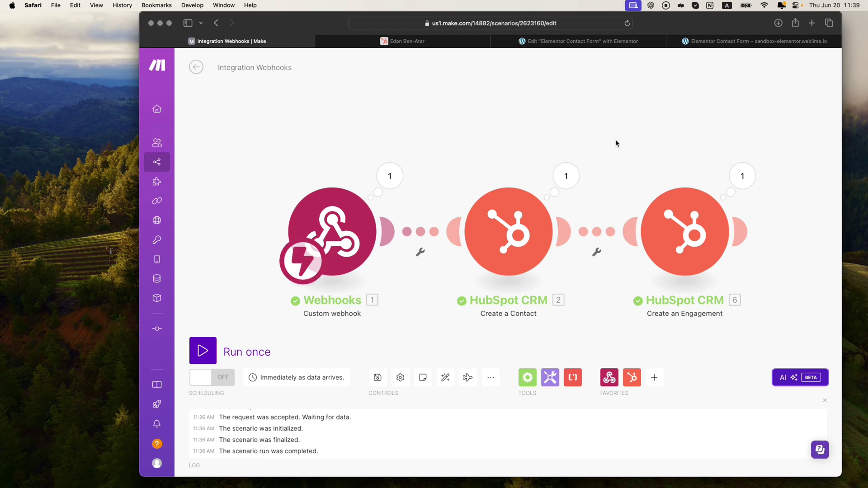
Step: Glance at the form page, then return to the Integration Webhooks scenario
click(751, 41)
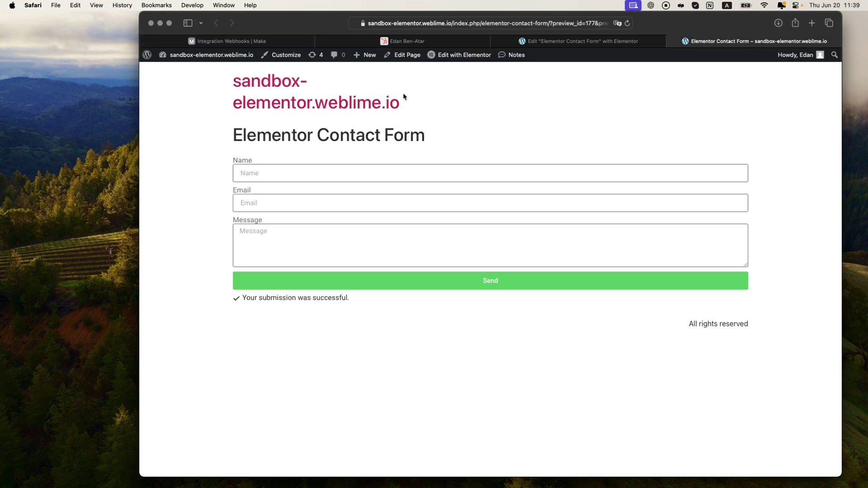
click(267, 42)
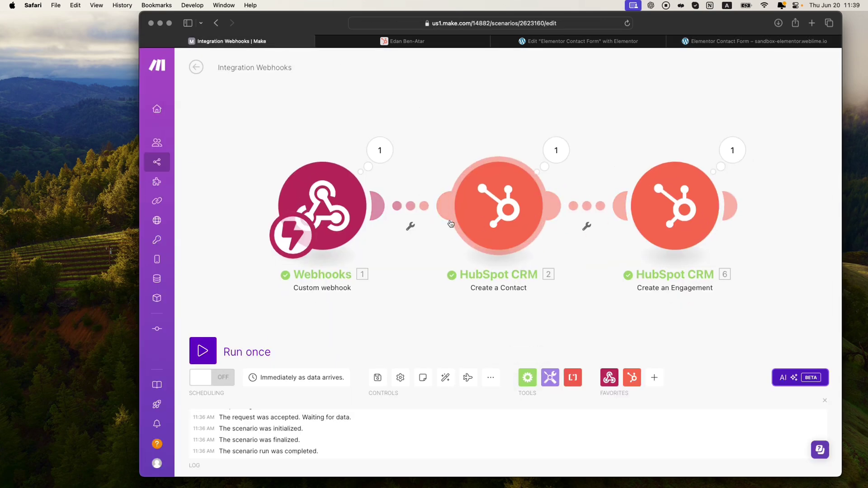
Step: Add a Router from Flow Control and position it between Webhooks and Create a Contact
click(525, 384)
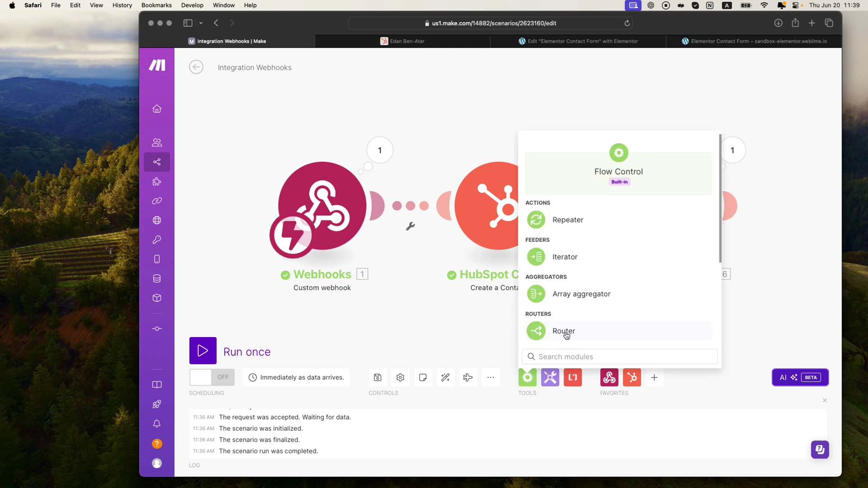
click(525, 334)
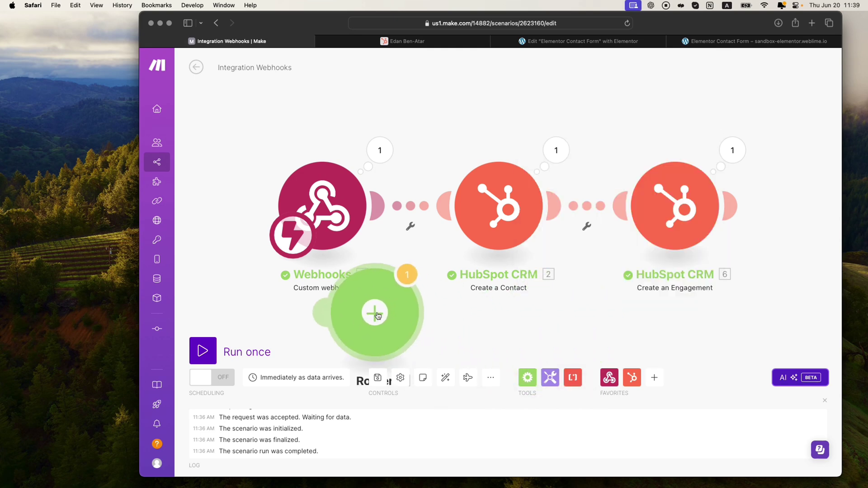
click(374, 312)
drag(695, 228, 775, 219)
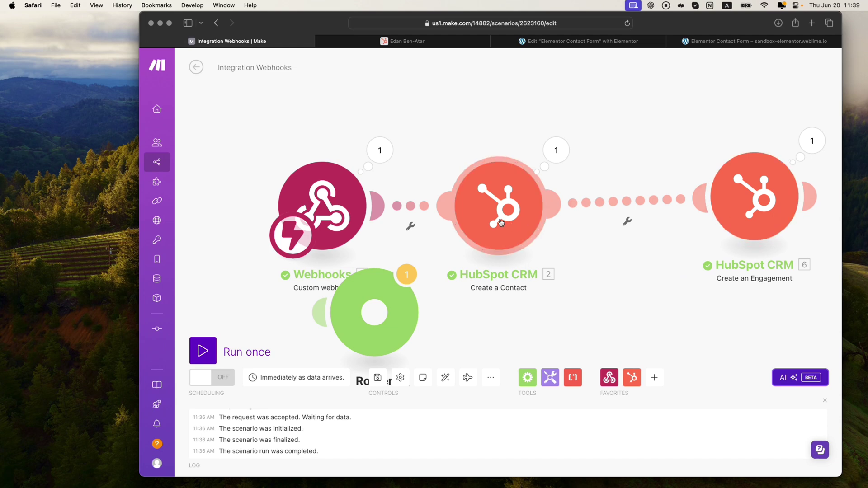
drag(498, 206, 591, 208)
drag(343, 208, 284, 208)
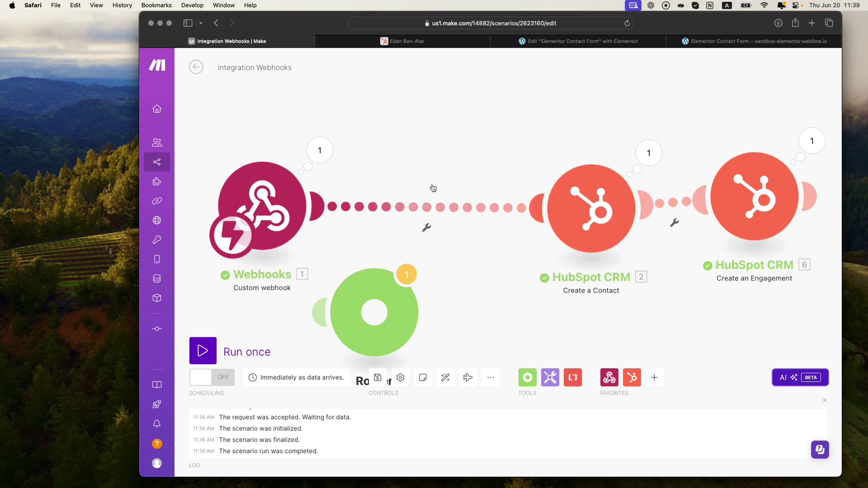
drag(374, 312, 420, 175)
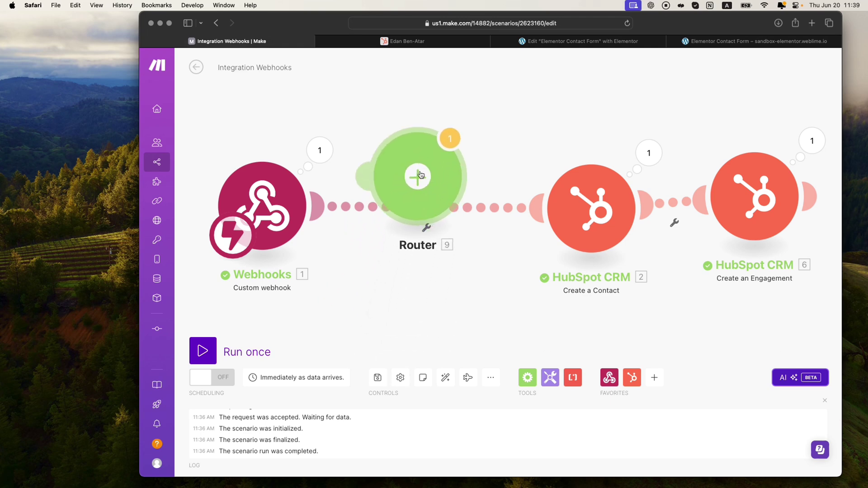
Step: Rewire the links so Webhooks feeds the Router, which feeds Create a Contact
right_click(356, 207)
click(382, 227)
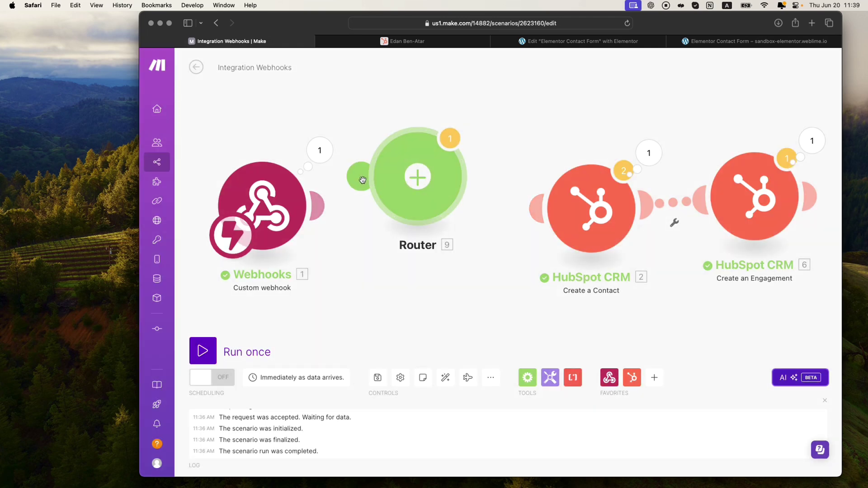
drag(416, 177, 421, 219)
drag(530, 206, 472, 197)
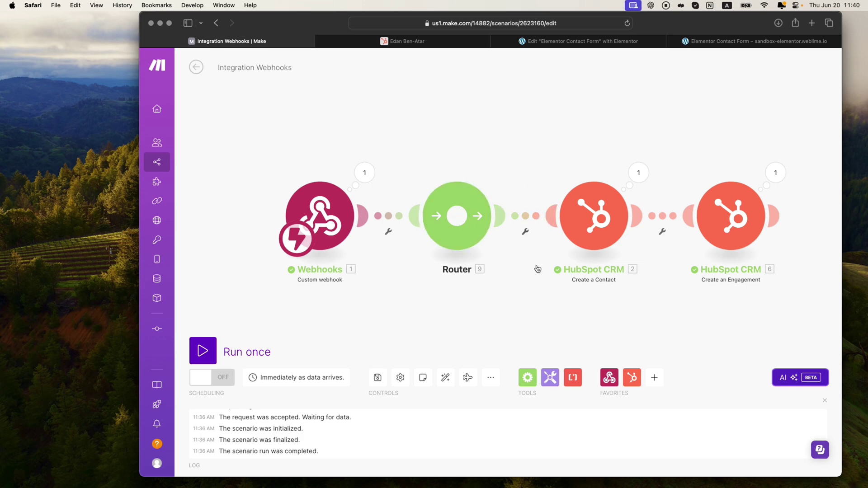
Step: Add a Gmail 'Send an Email' module and connect it to the Router as a second route
click(654, 379)
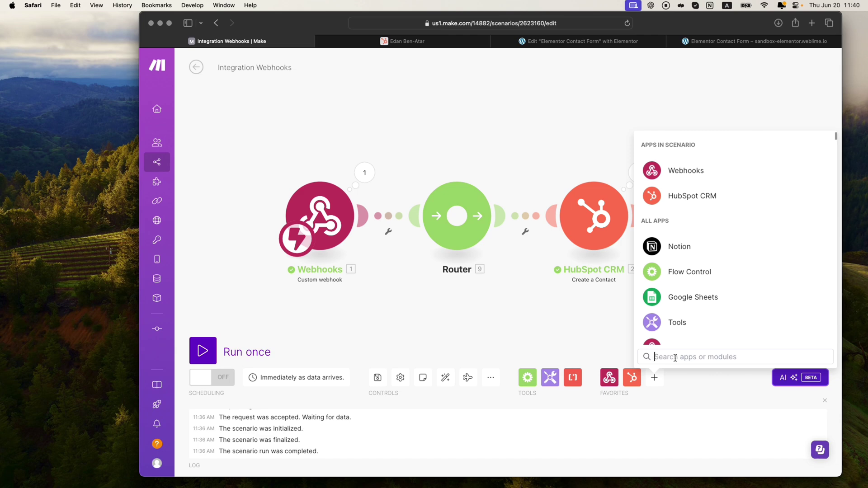
text(gmail)
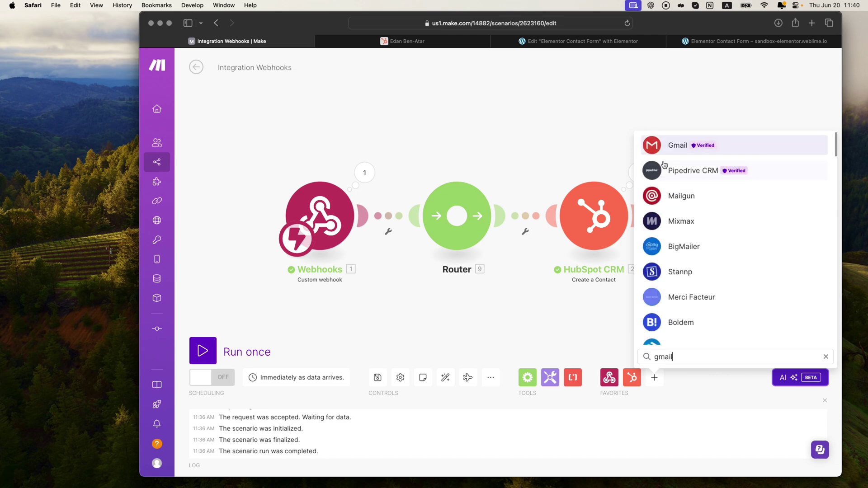
click(666, 147)
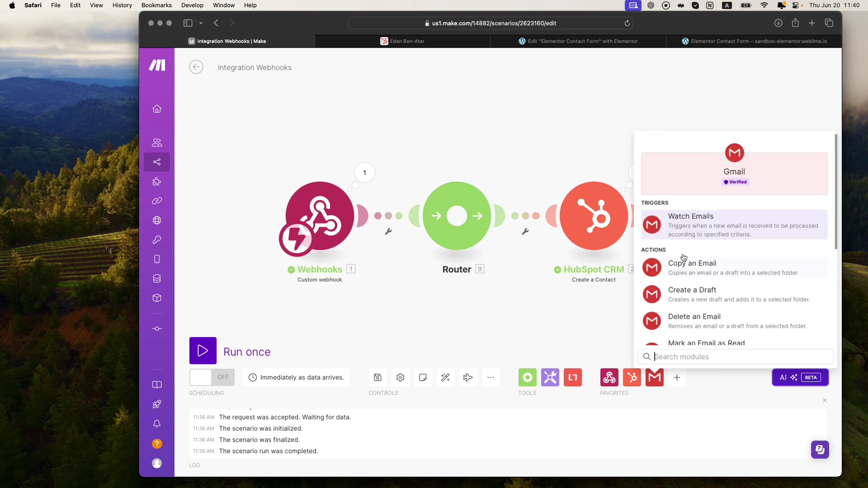
scroll(692, 302, down, 3)
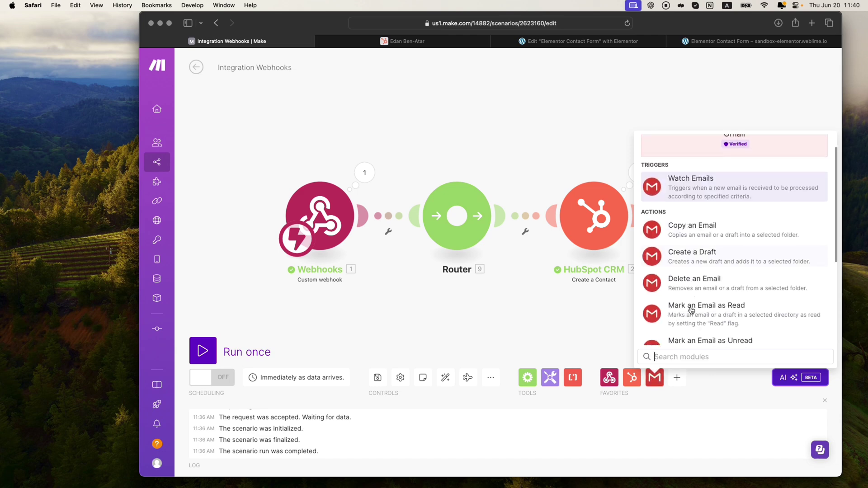
click(733, 43)
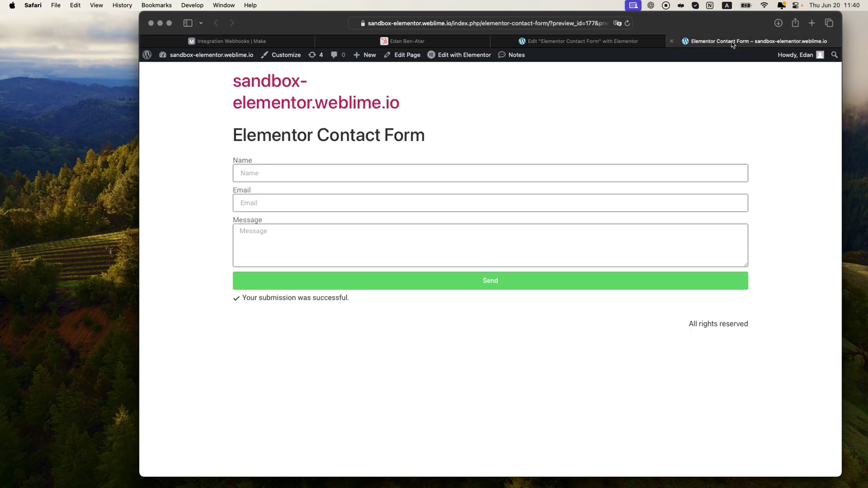
click(265, 40)
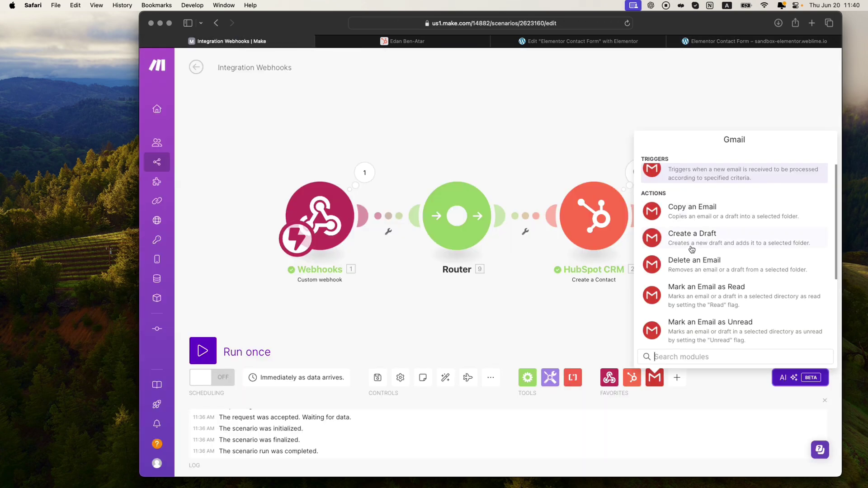
scroll(691, 249, up, 1)
scroll(692, 249, down, 3)
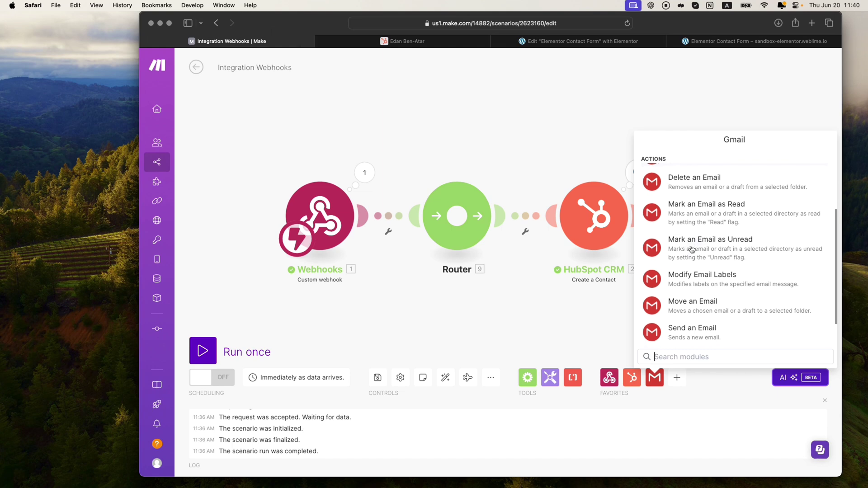
click(693, 333)
drag(693, 338, 616, 93)
Step: Move the Gmail module near the Router, auto-align all modules, and zoom out the canvas
drag(578, 118, 503, 135)
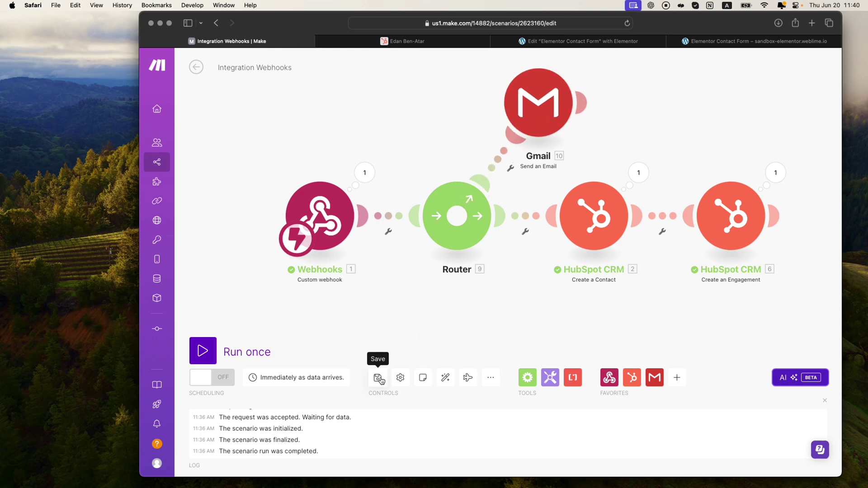
click(445, 378)
scroll(501, 323, down, 3)
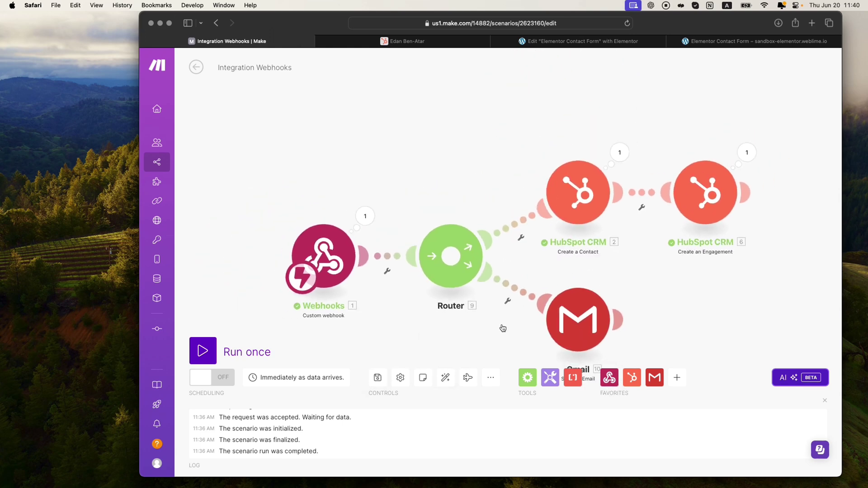
scroll(480, 184, down, 2)
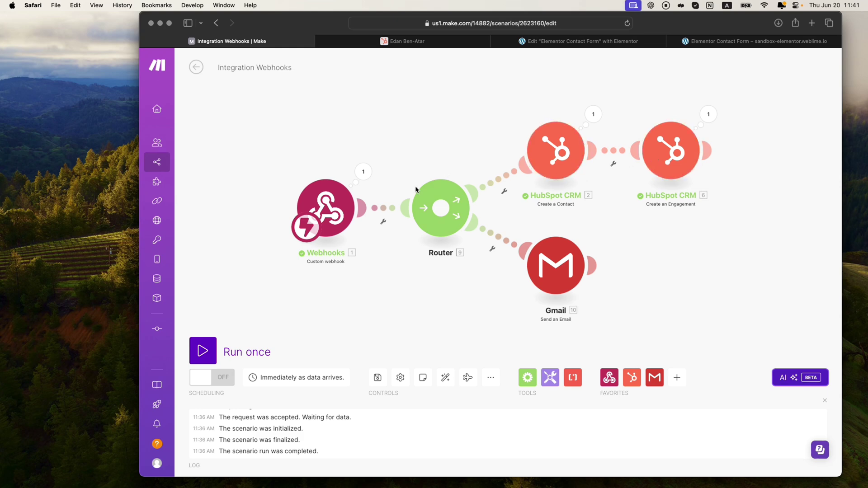
scroll(416, 189, down, 1)
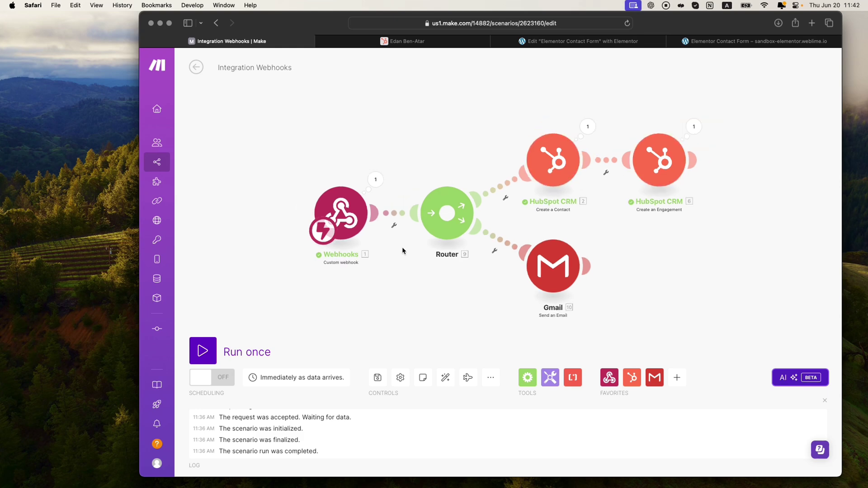
Step: Filter the Webhooks–Router link with the condition 1. Email 'Does not contain' gmail
click(395, 220)
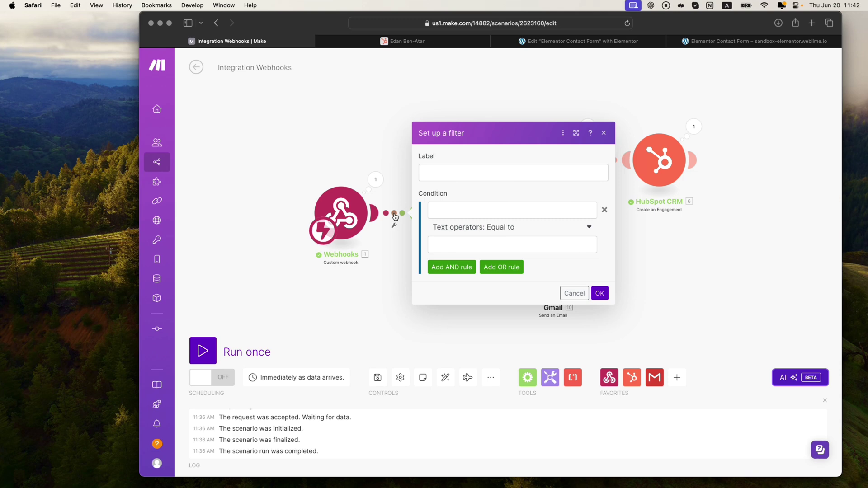
click(469, 213)
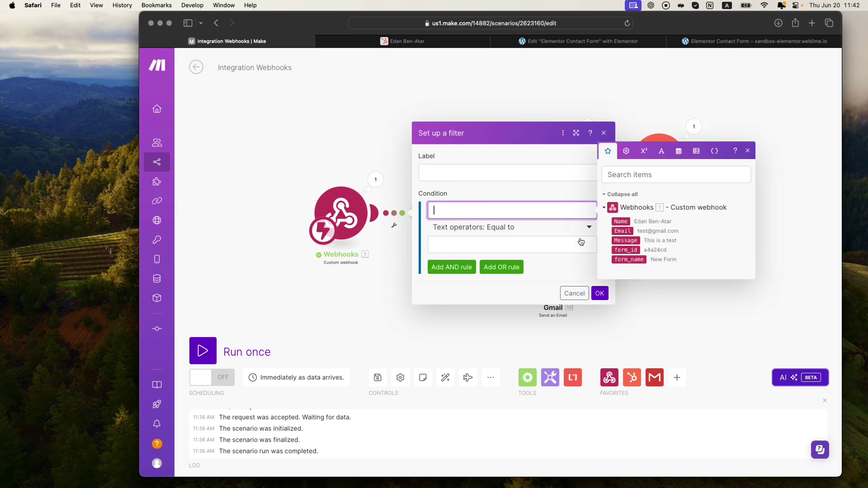
drag(622, 230, 492, 212)
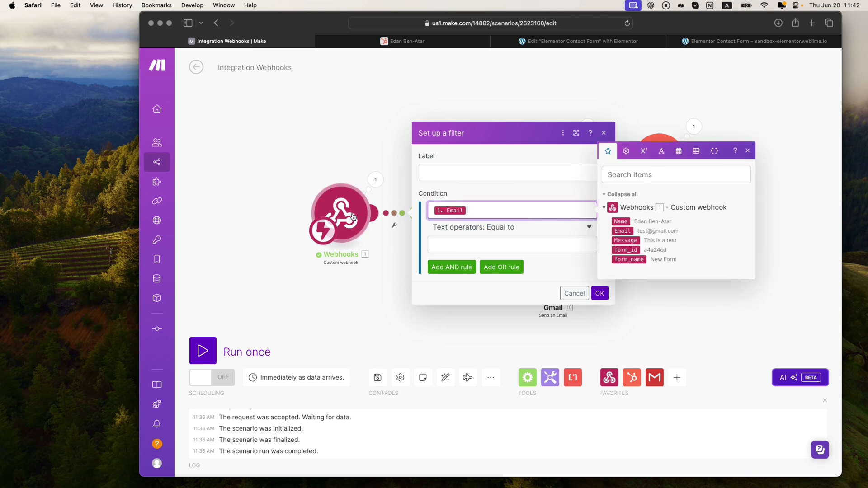
click(505, 231)
text(does not)
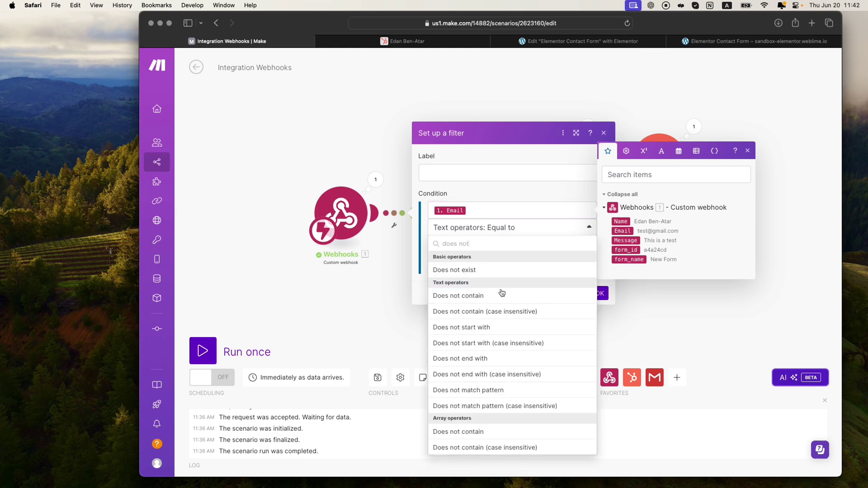
click(501, 296)
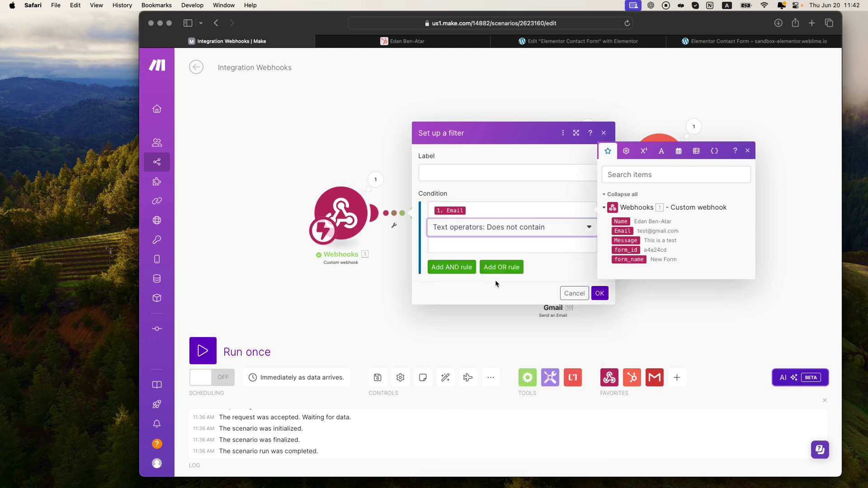
click(499, 245)
text(gmail)
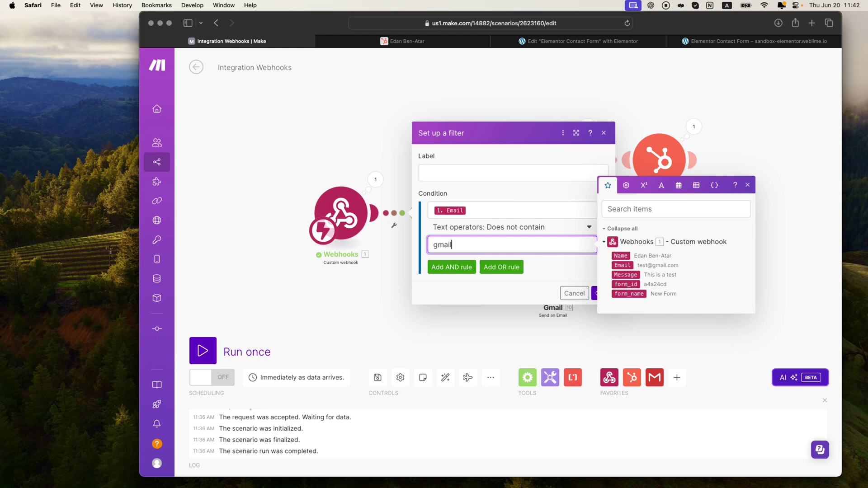
click(572, 270)
Step: Label the filter 'email != gmail' and confirm it
click(449, 169)
text(email)
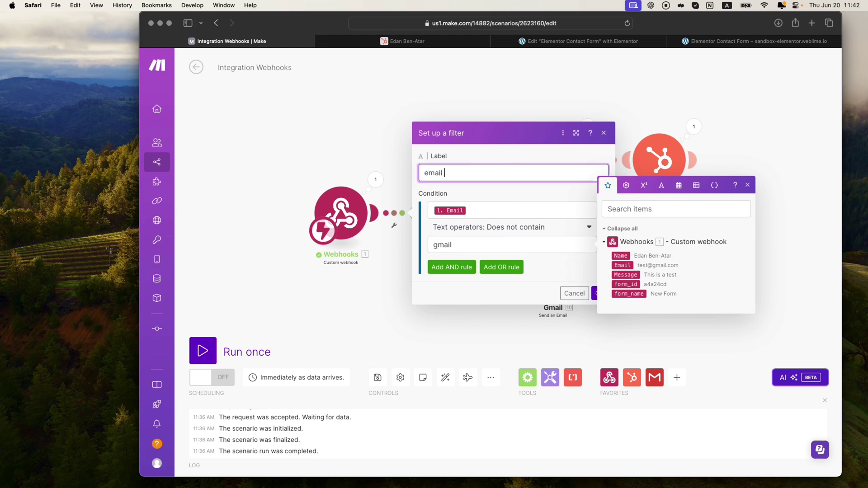
text( != gmail)
click(561, 261)
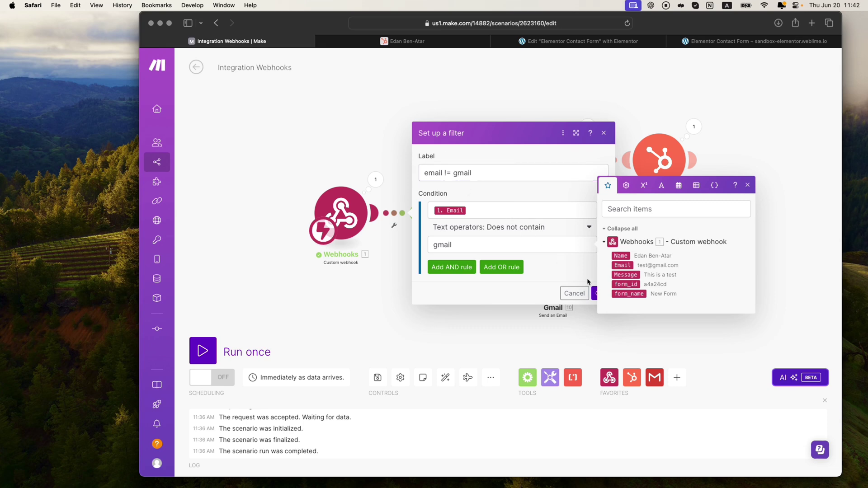
click(594, 291)
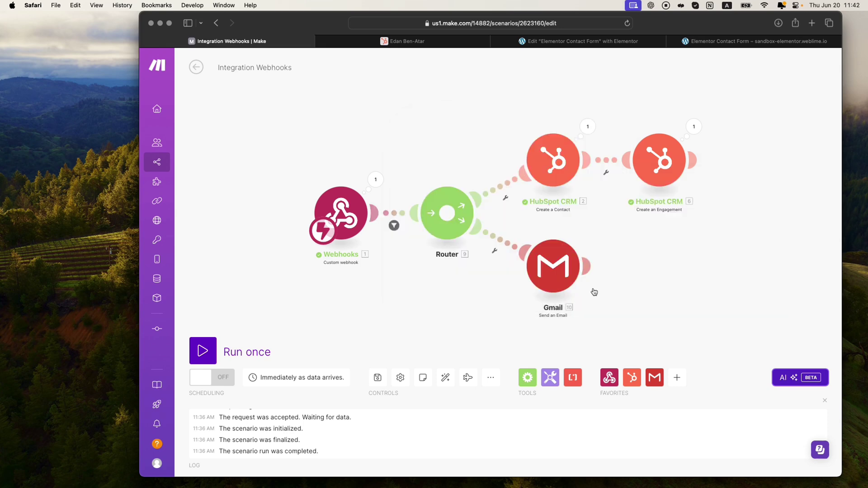
Step: Delete the Gmail module from the scenario and save
right_click(561, 277)
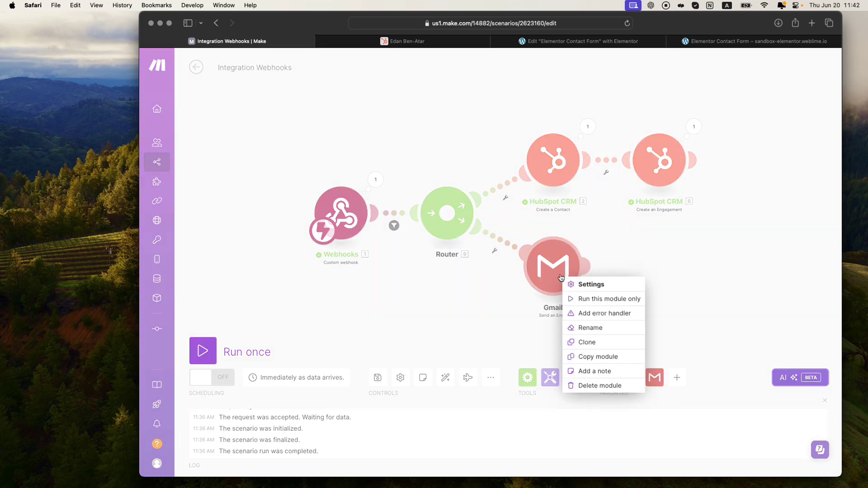
click(595, 386)
click(377, 377)
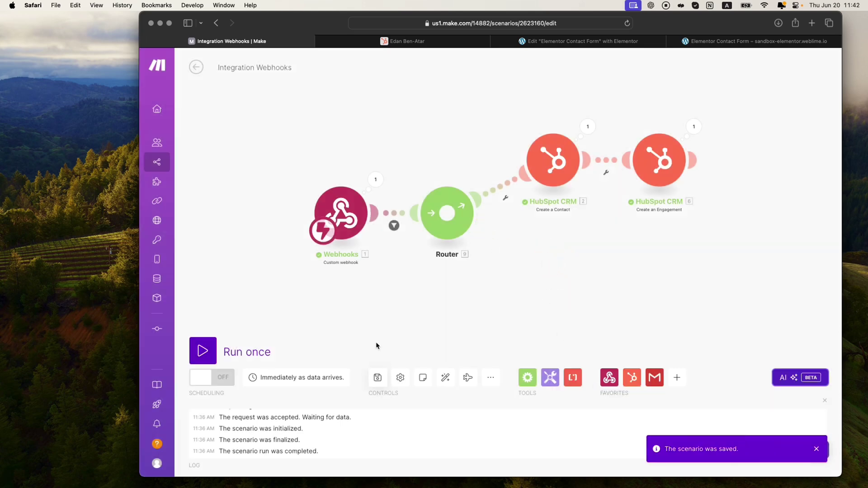
Step: Shift the Webhooks module left, save again, and start a single run waiting for data
drag(348, 222, 303, 221)
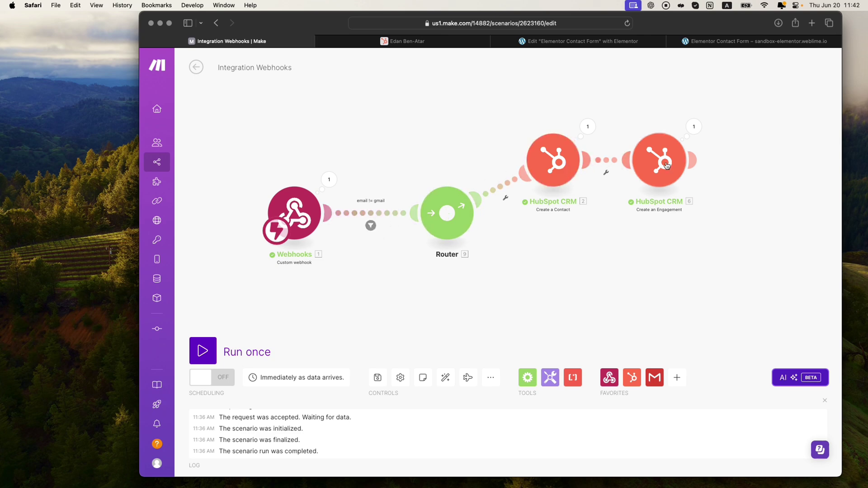
click(378, 377)
click(202, 350)
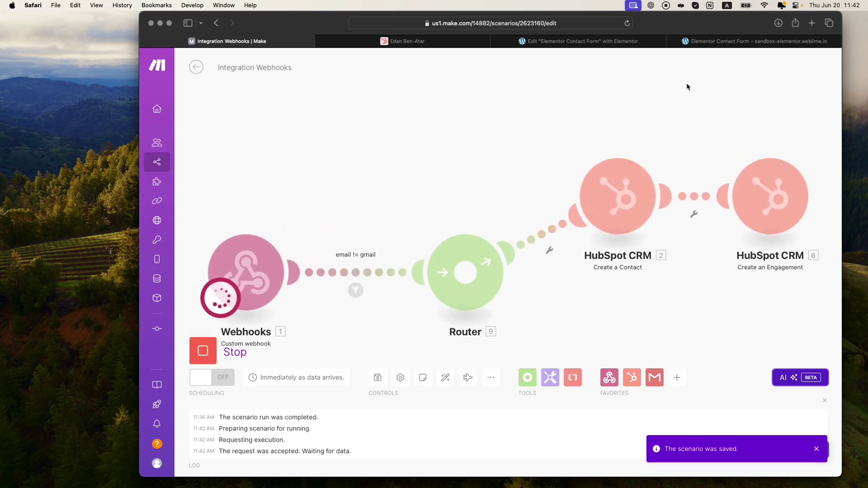
Step: Submit the reloaded contact form with a name, a business email, and 'This is another test with businesss email'
click(748, 43)
key(super+r)
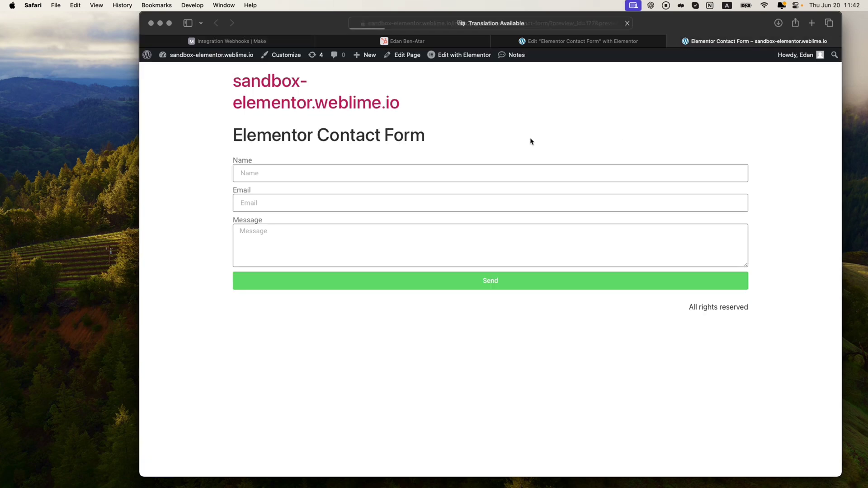
click(315, 174)
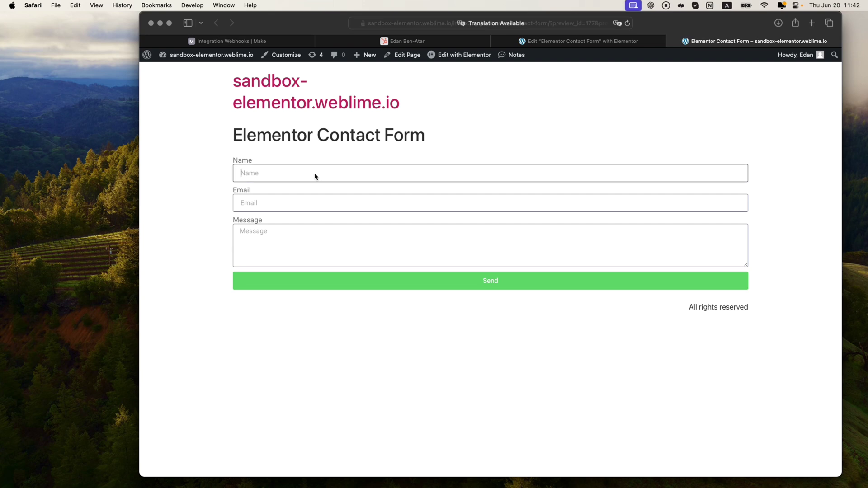
text(edan)
key(Tab)
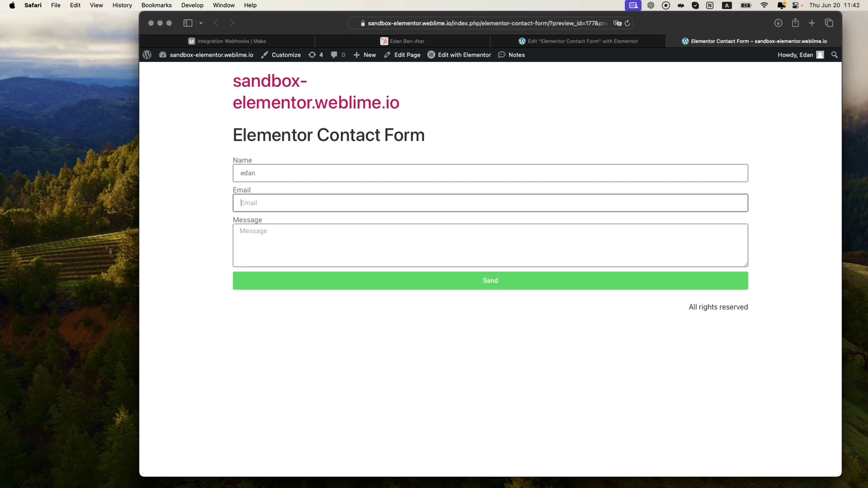
key(Tab)
text(This is anot)
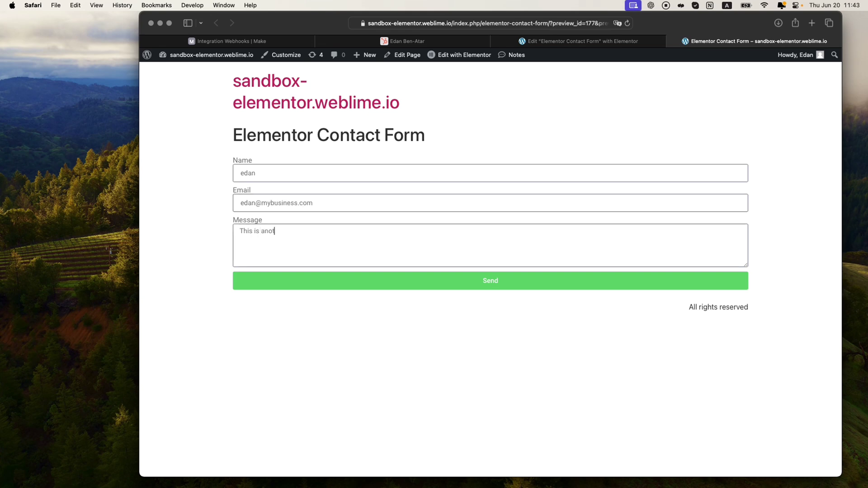
text(her test with businesss email)
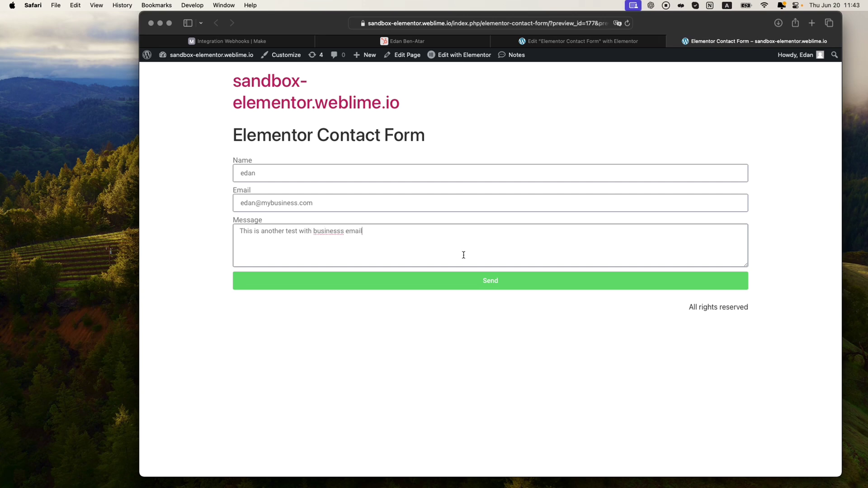
click(477, 281)
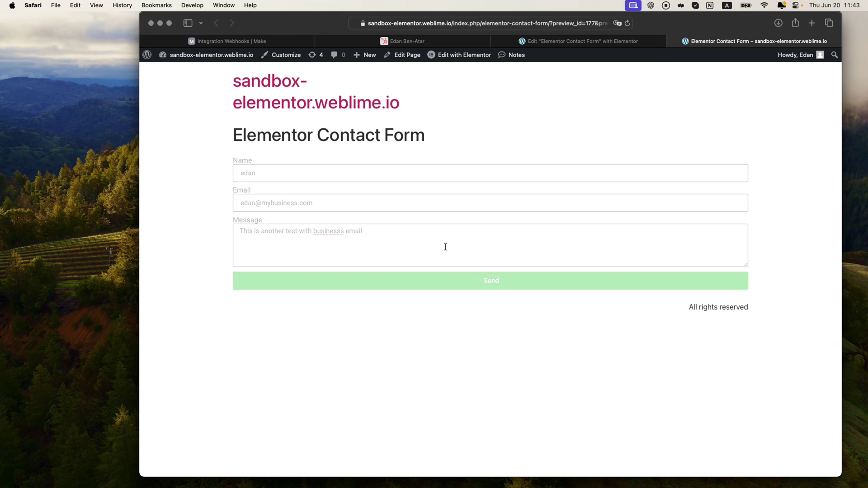
click(244, 41)
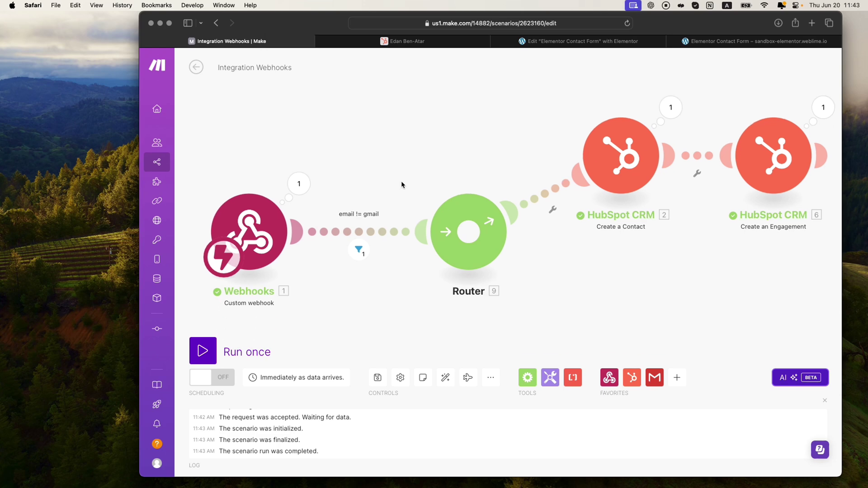
Step: Confirm the business-email contact appears in HubSpot, then start another single Make run
click(440, 41)
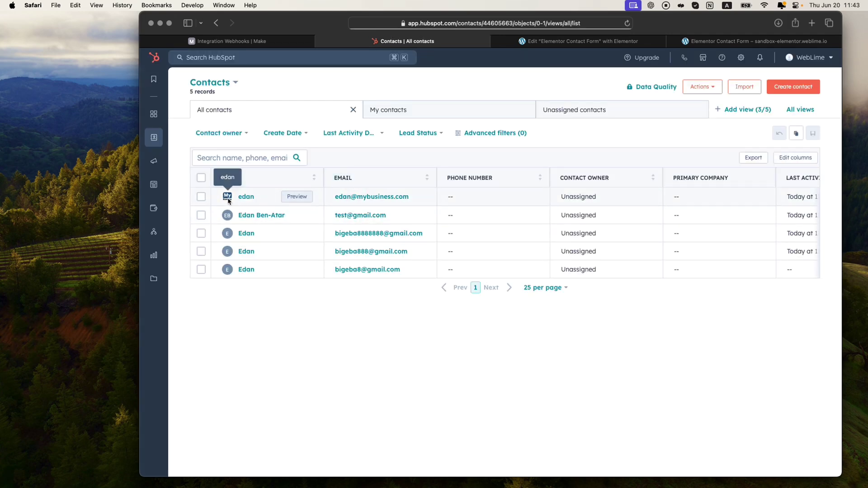
click(278, 43)
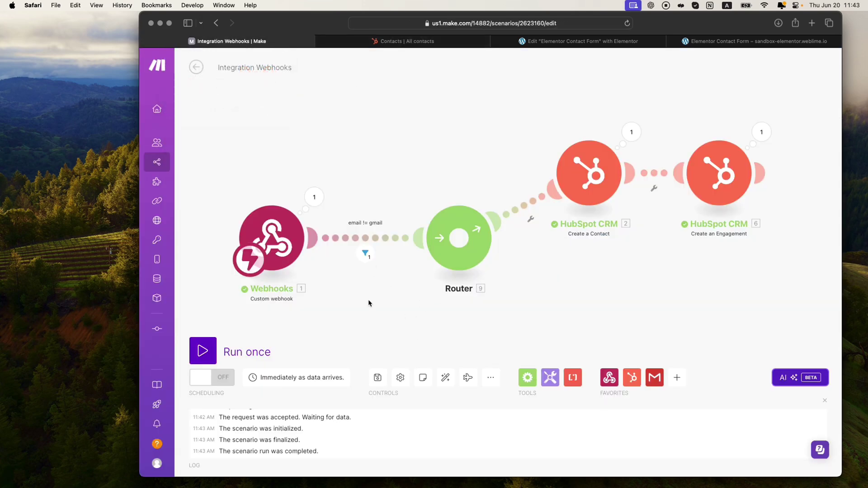
click(204, 350)
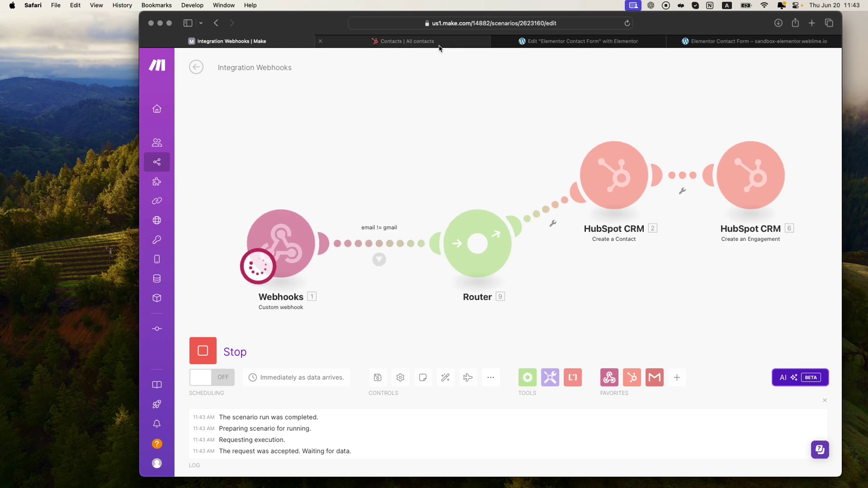
click(763, 42)
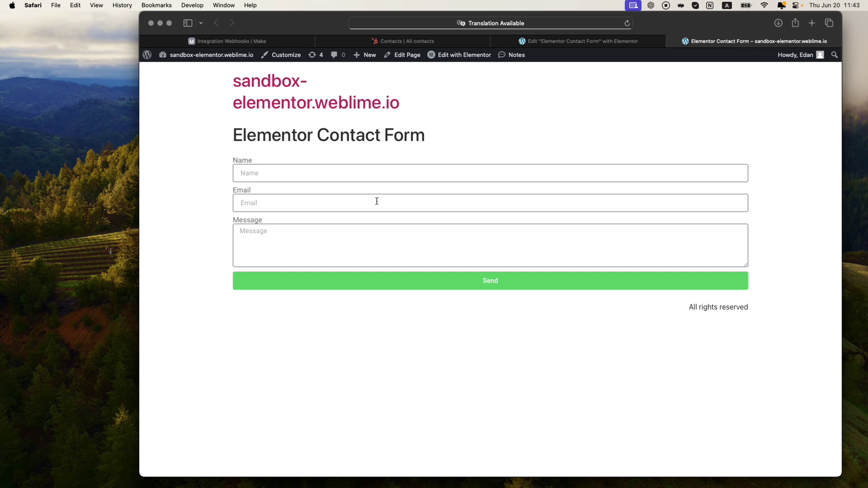
Step: Submit the contact form with a name, a gmail address, and the message 'this is a gmail test'
click(314, 177)
text(edan)
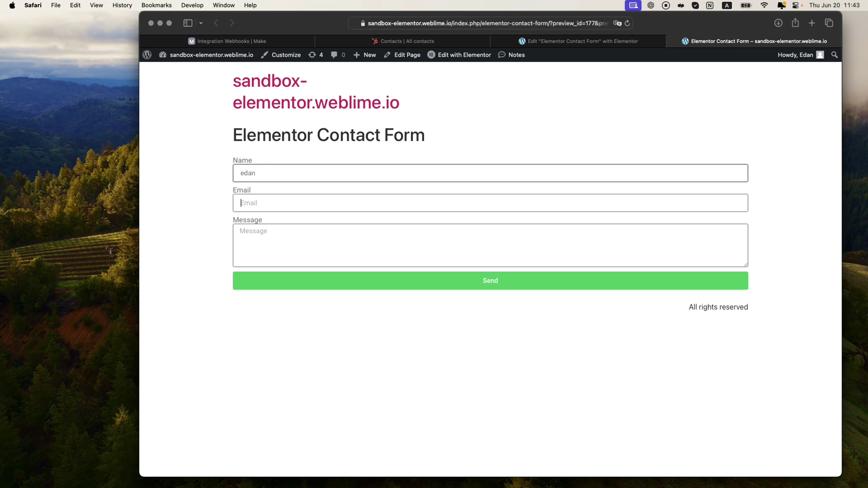
key(Tab)
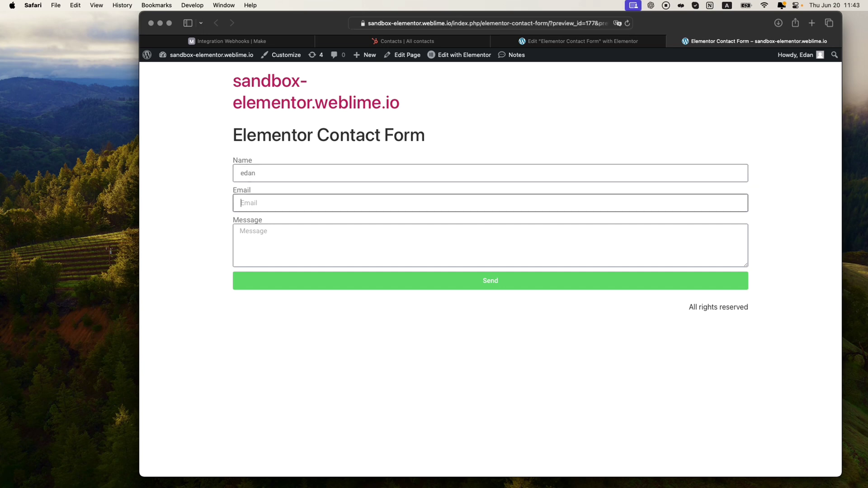
key(Tab)
text(this is a gma)
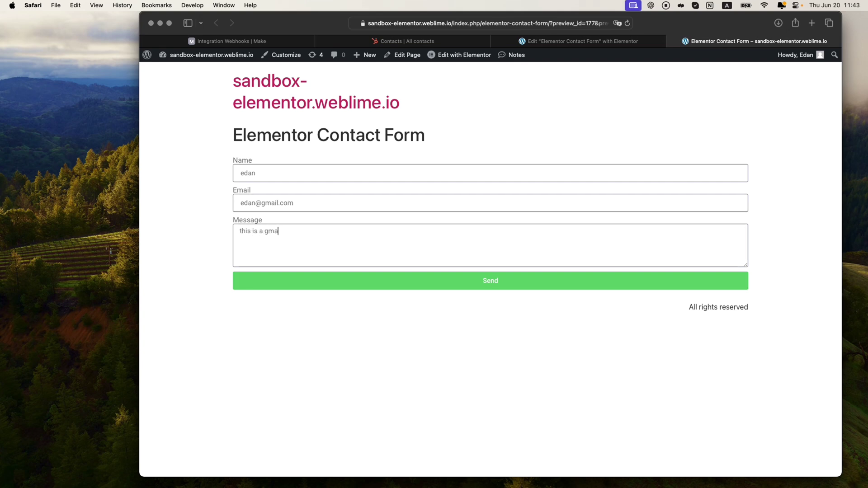
click(264, 41)
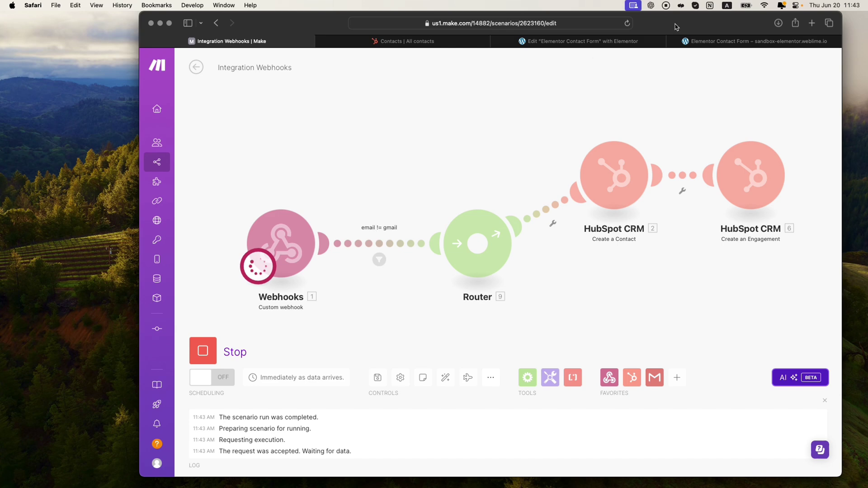
click(741, 41)
click(470, 281)
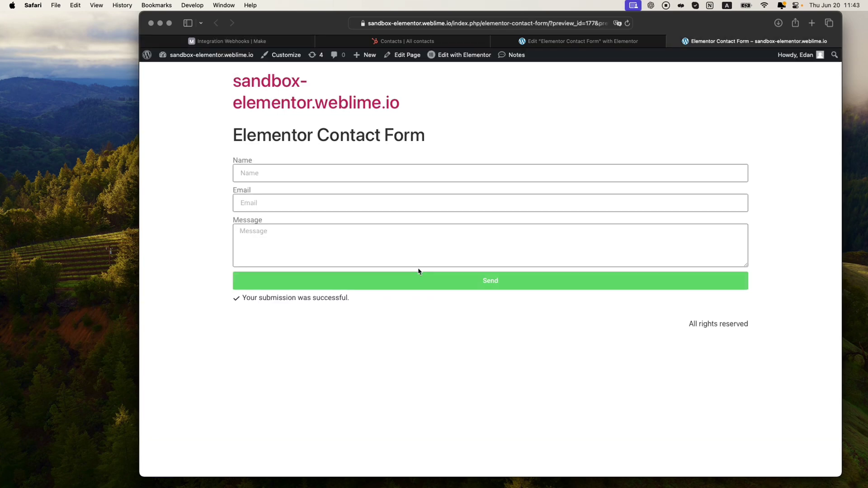
click(260, 43)
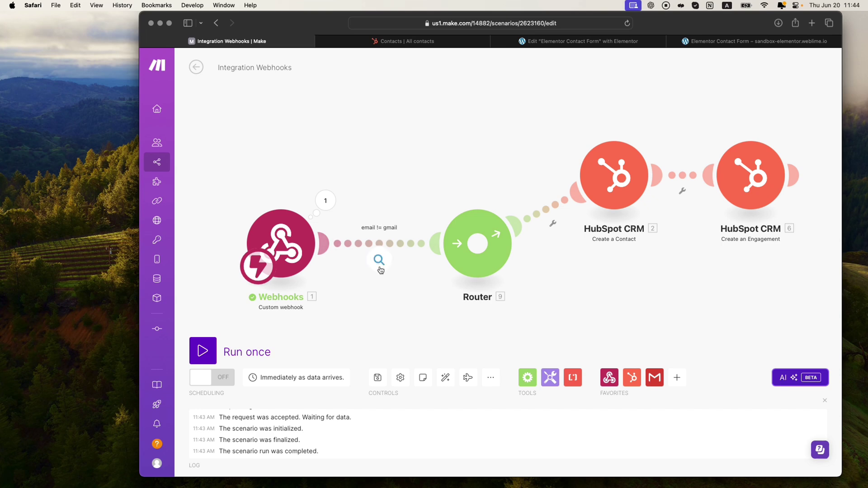
Step: Inspect the email != gmail filter to confirm it blocked the gmail bundle, then switch to Notion
click(380, 263)
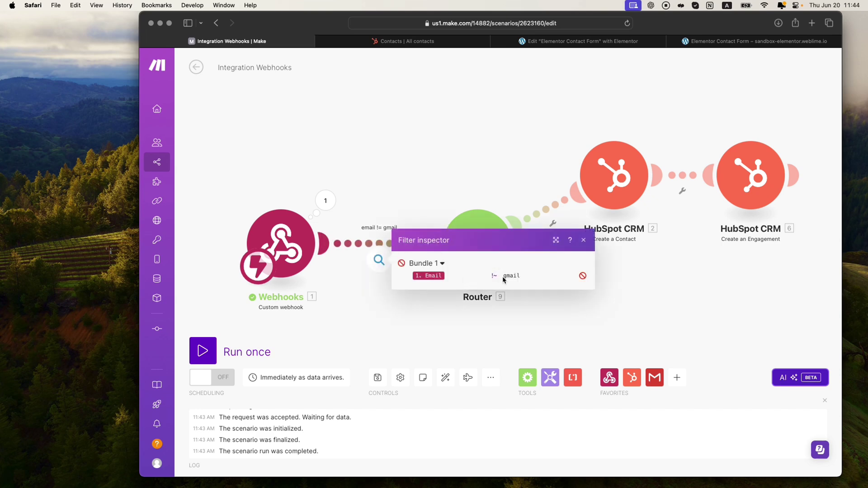
click(380, 266)
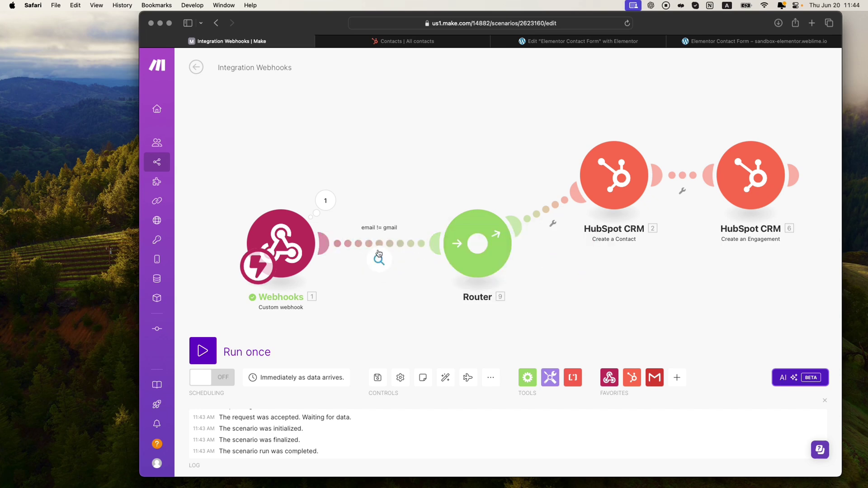
scroll(399, 181, down, 2)
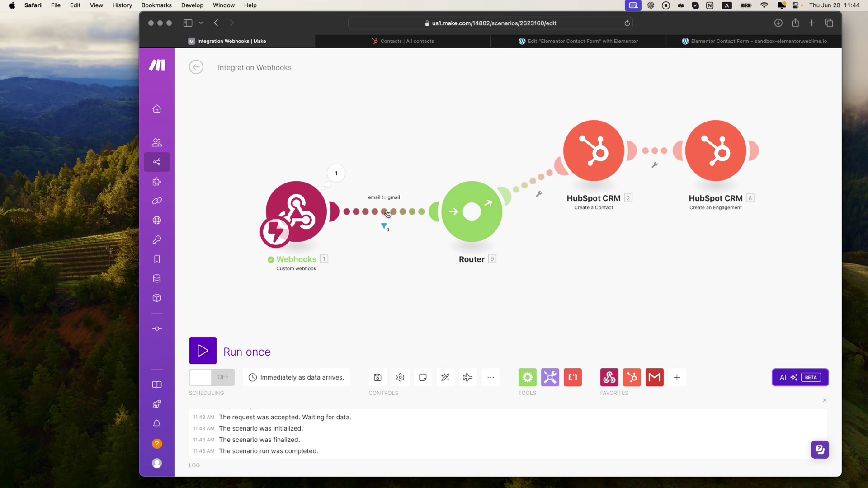
scroll(388, 206, right, 2)
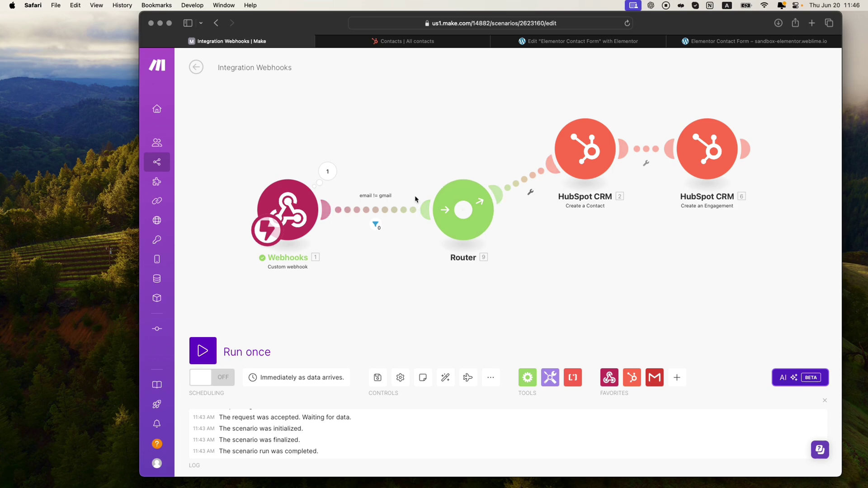
key(super+Tab)
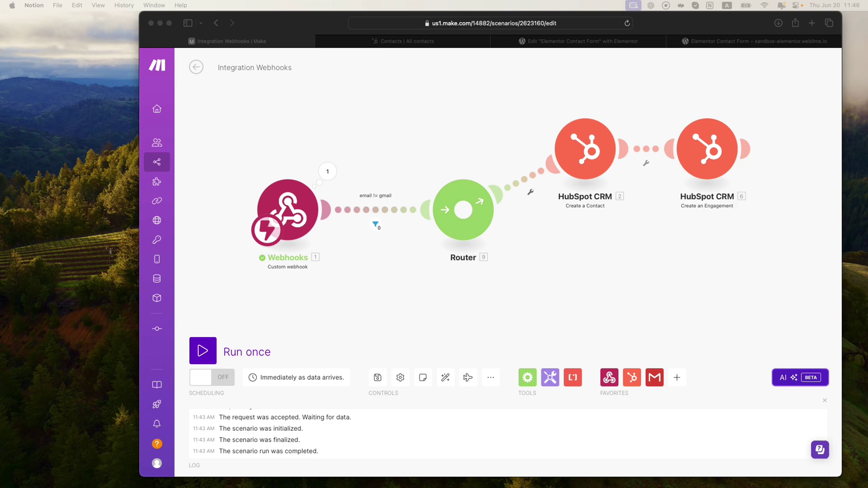